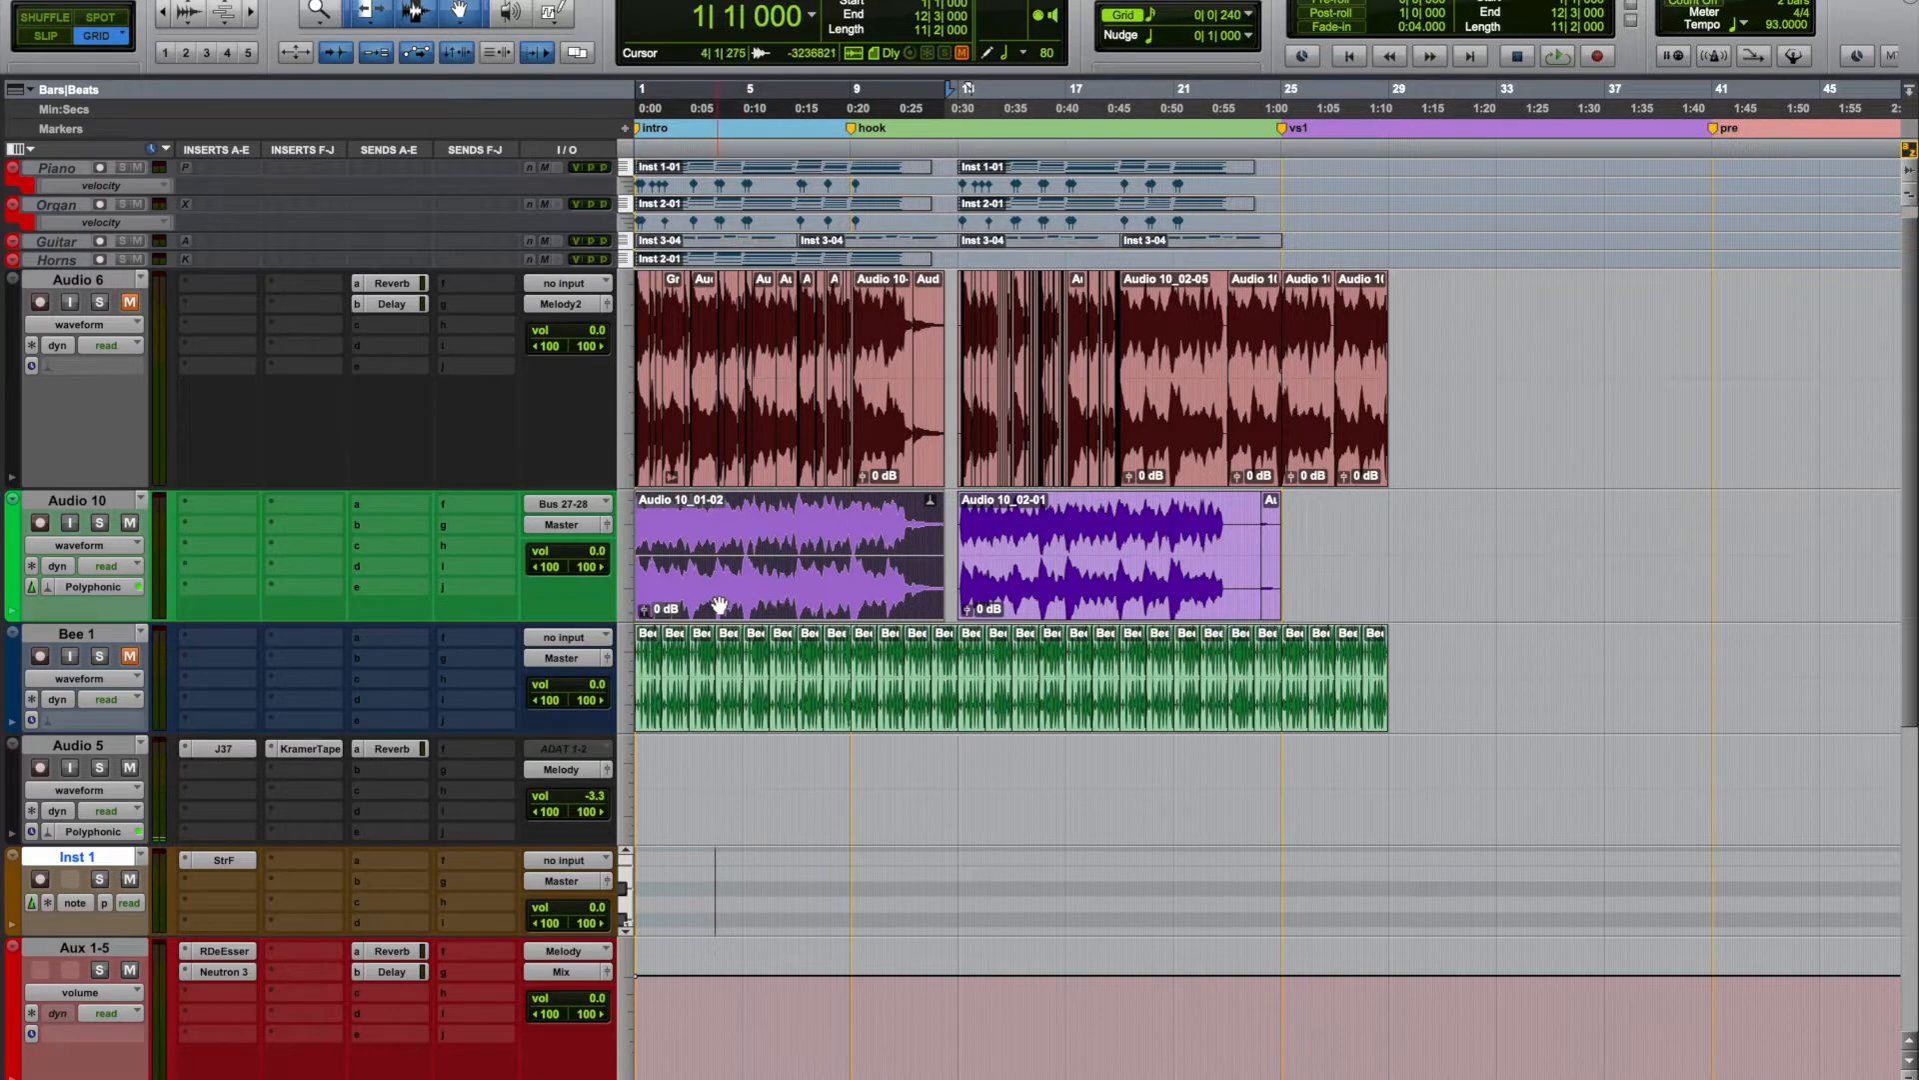
Play back the intro clip and the second clip on the Audio 10 track.
{"action": "key", "text": "space"}
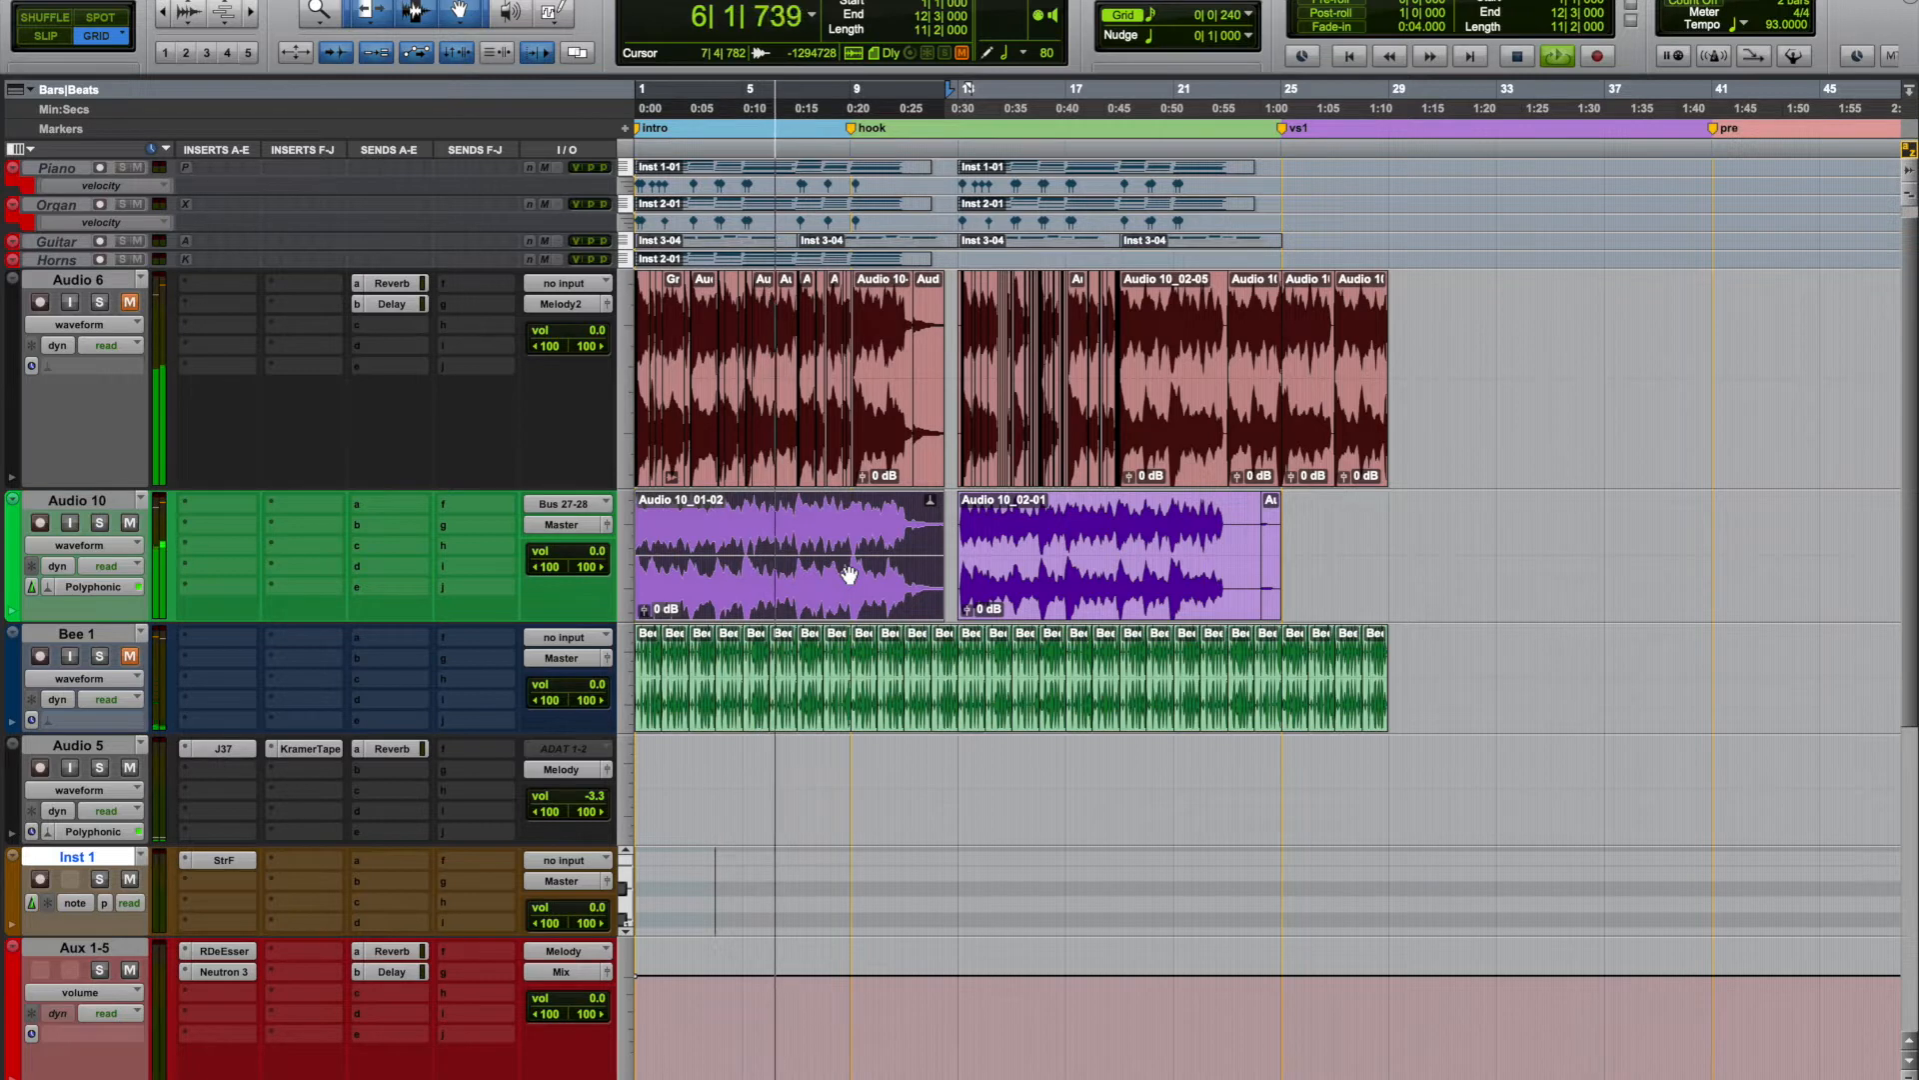
{"action": "left_click", "coordinate": [1140, 590]}
{"action": "key", "text": "space"}
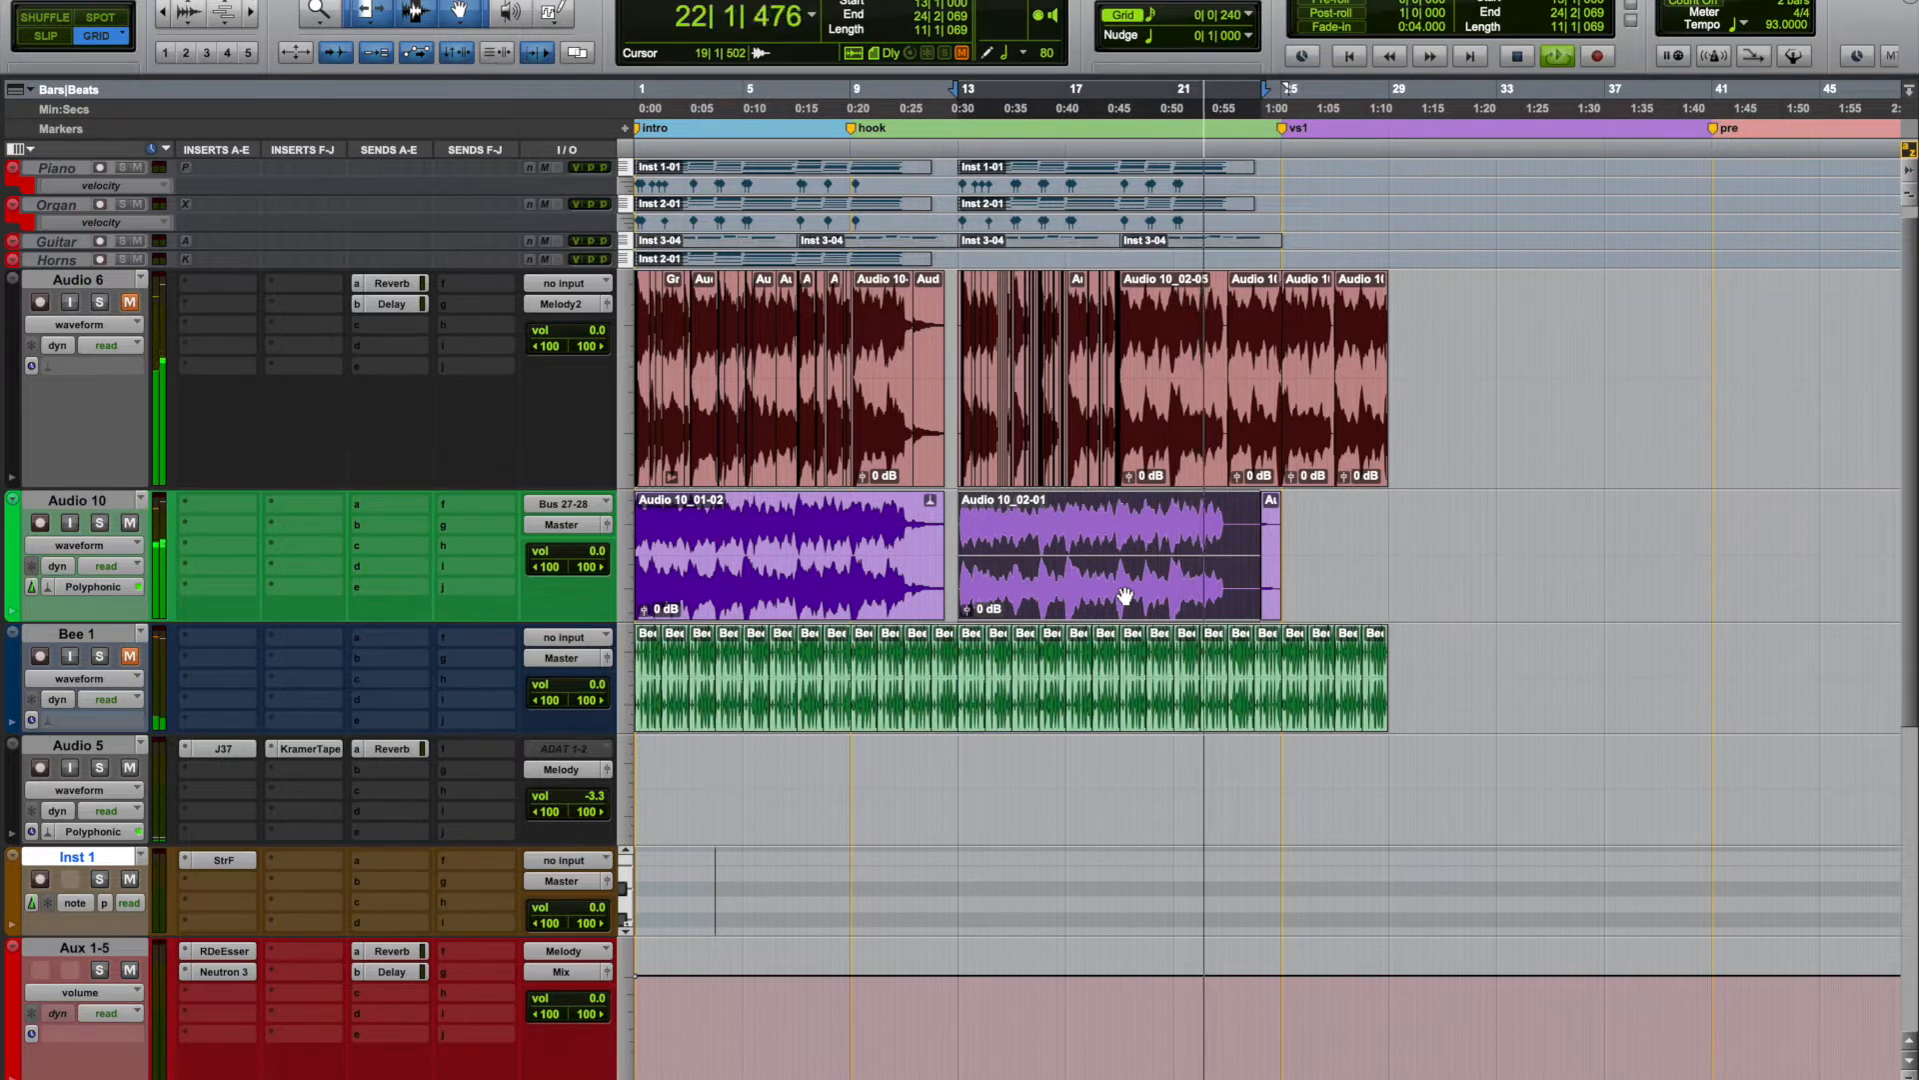
{"action": "key", "text": "space"}
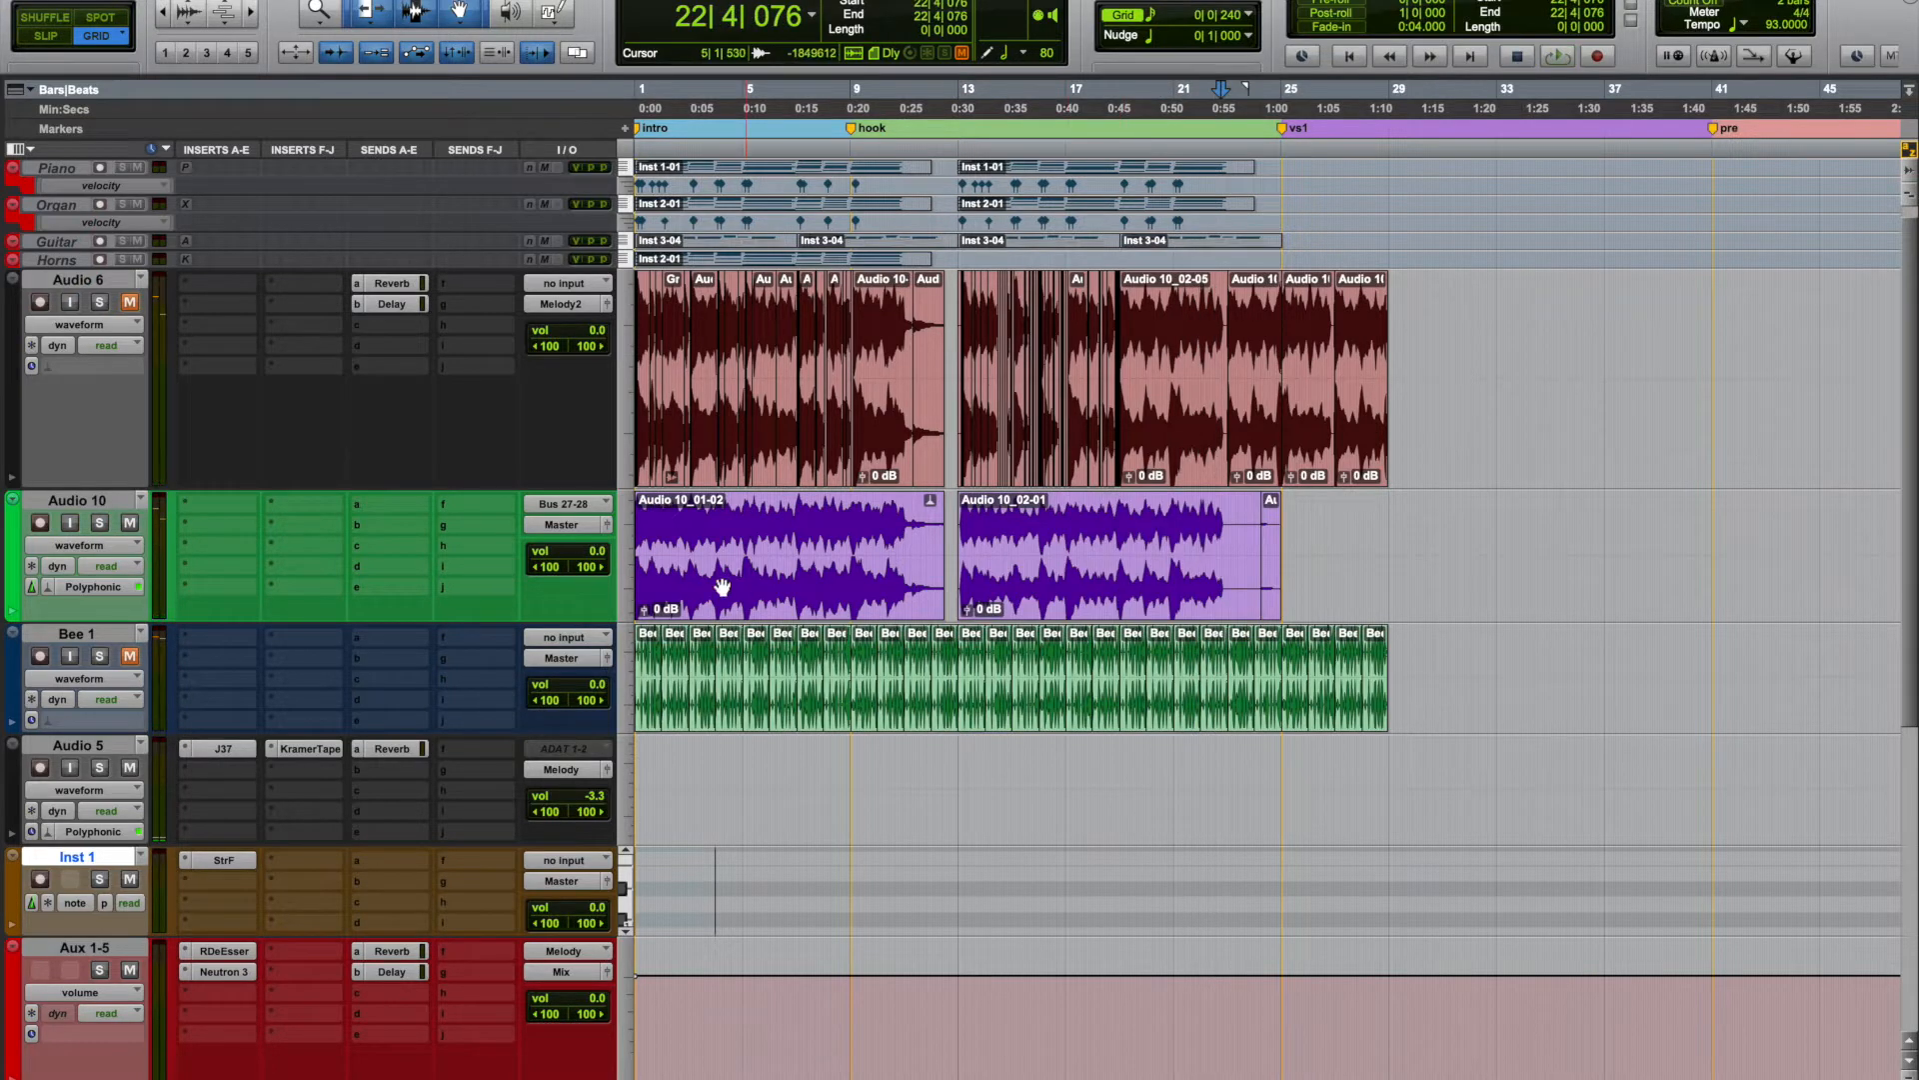
Select the Audio 10 clips with the Bee 1 clips below, and examine Audio 10's Polyphonic elastic audio settings and timebase options.
{"action": "left_click", "coordinate": [845, 603]}
{"action": "left_click", "coordinate": [1068, 598], "text": "shift"}
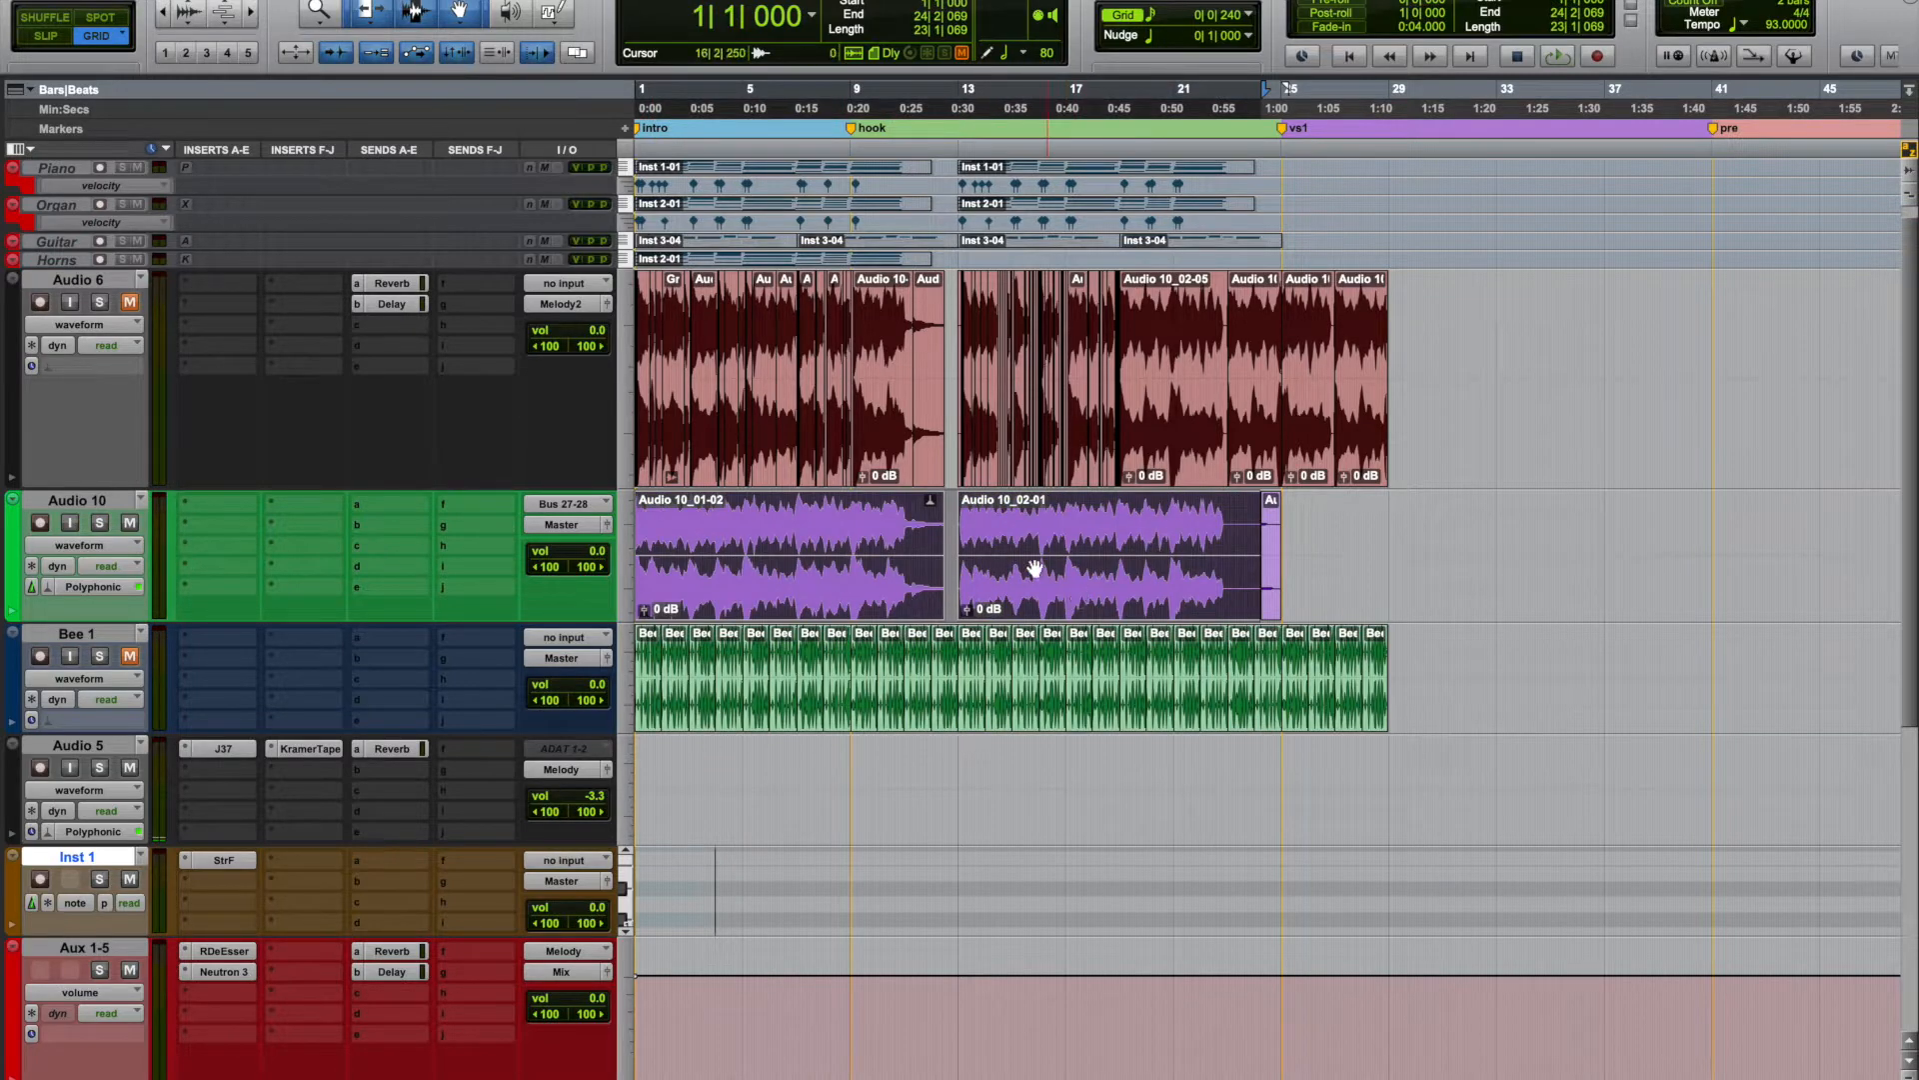
{"action": "left_click", "coordinate": [1378, 719], "text": "shift"}
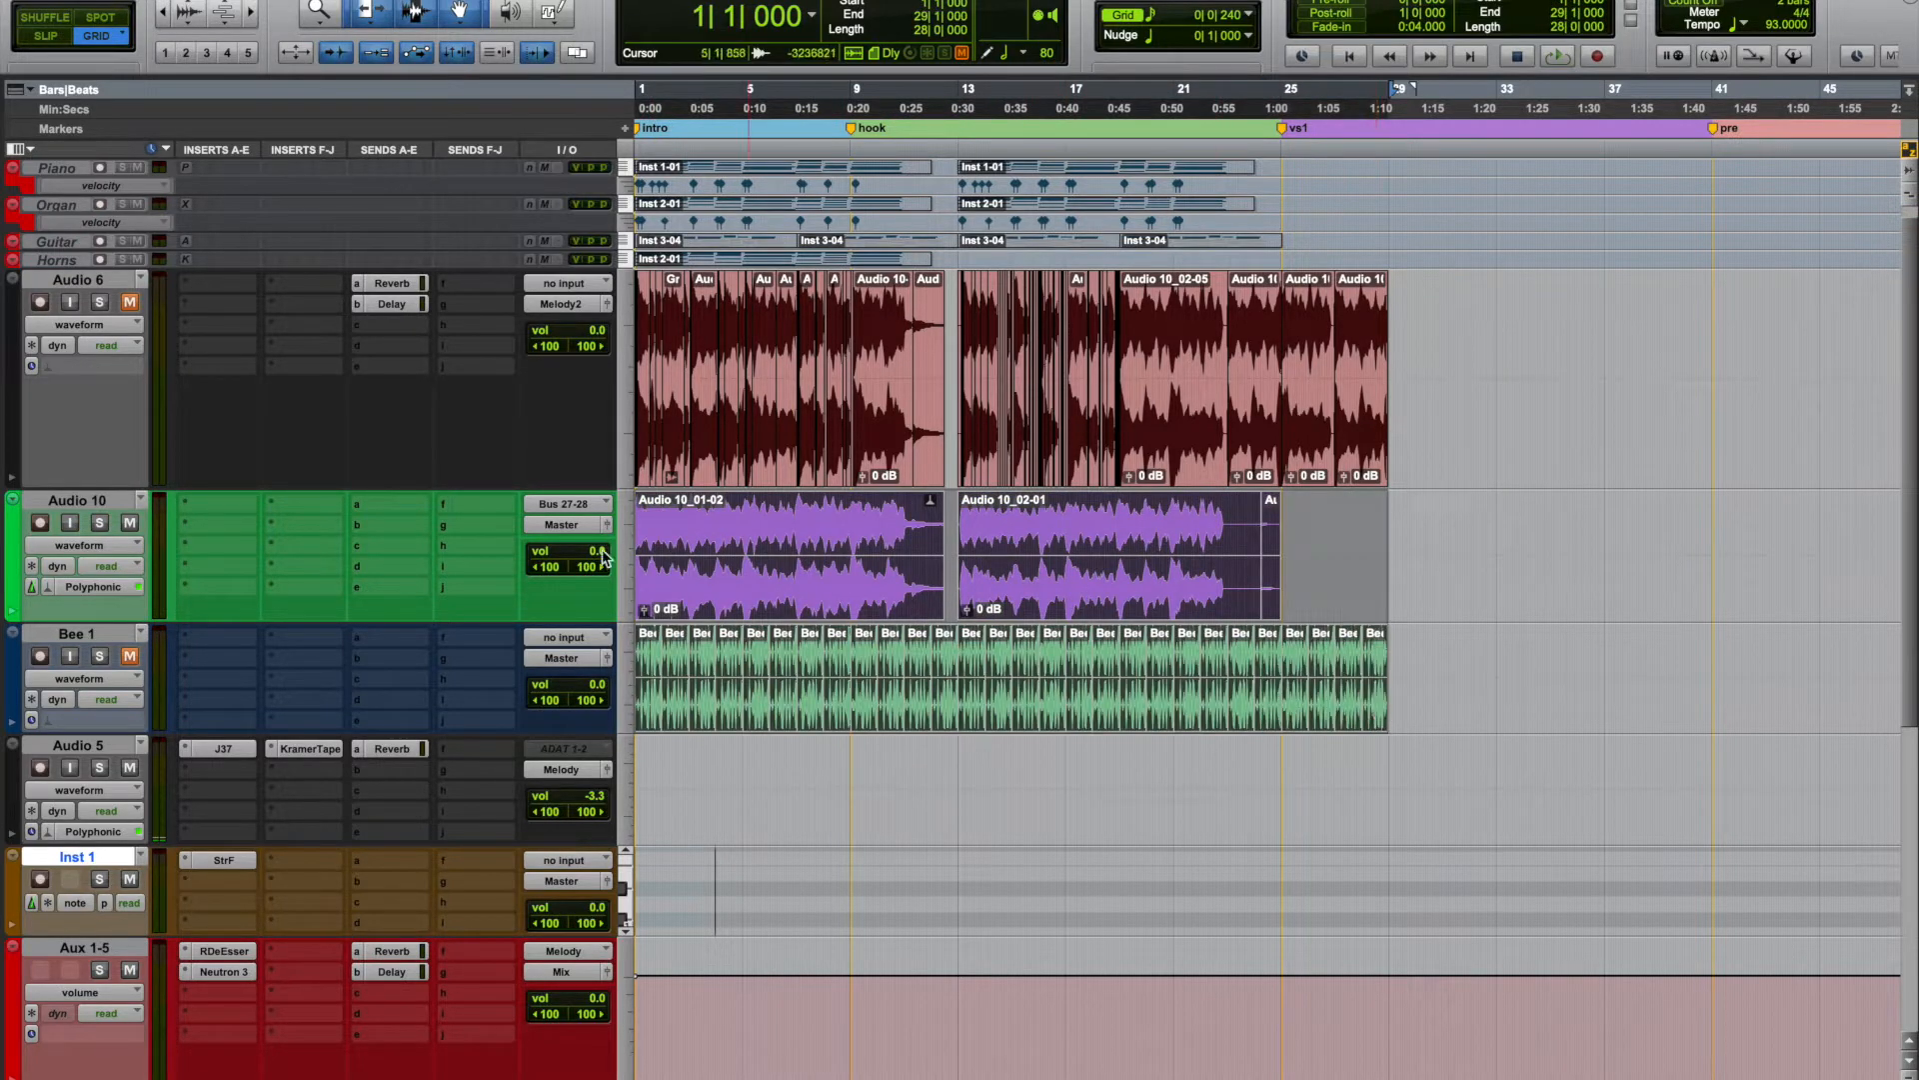
{"action": "left_click", "coordinate": [87, 587]}
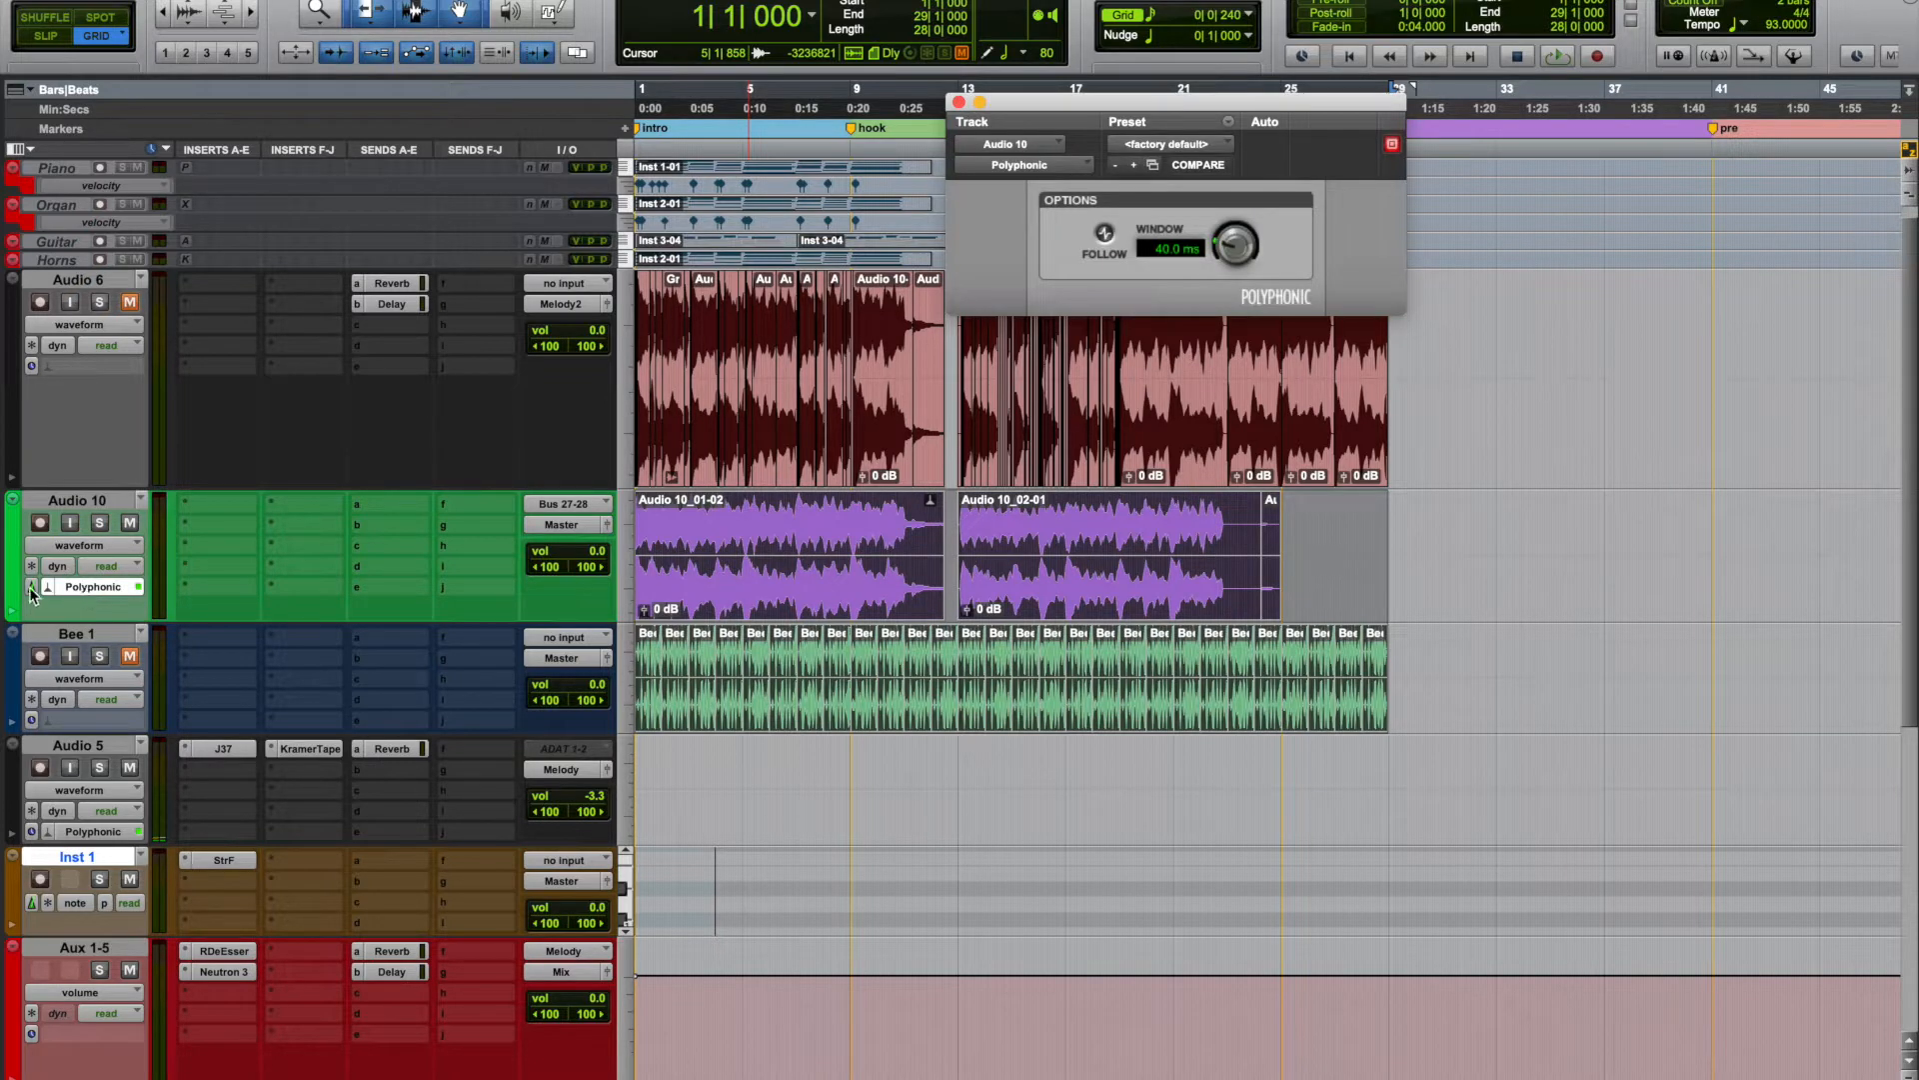
{"action": "left_click", "coordinate": [31, 590]}
{"action": "left_click", "coordinate": [81, 591]}
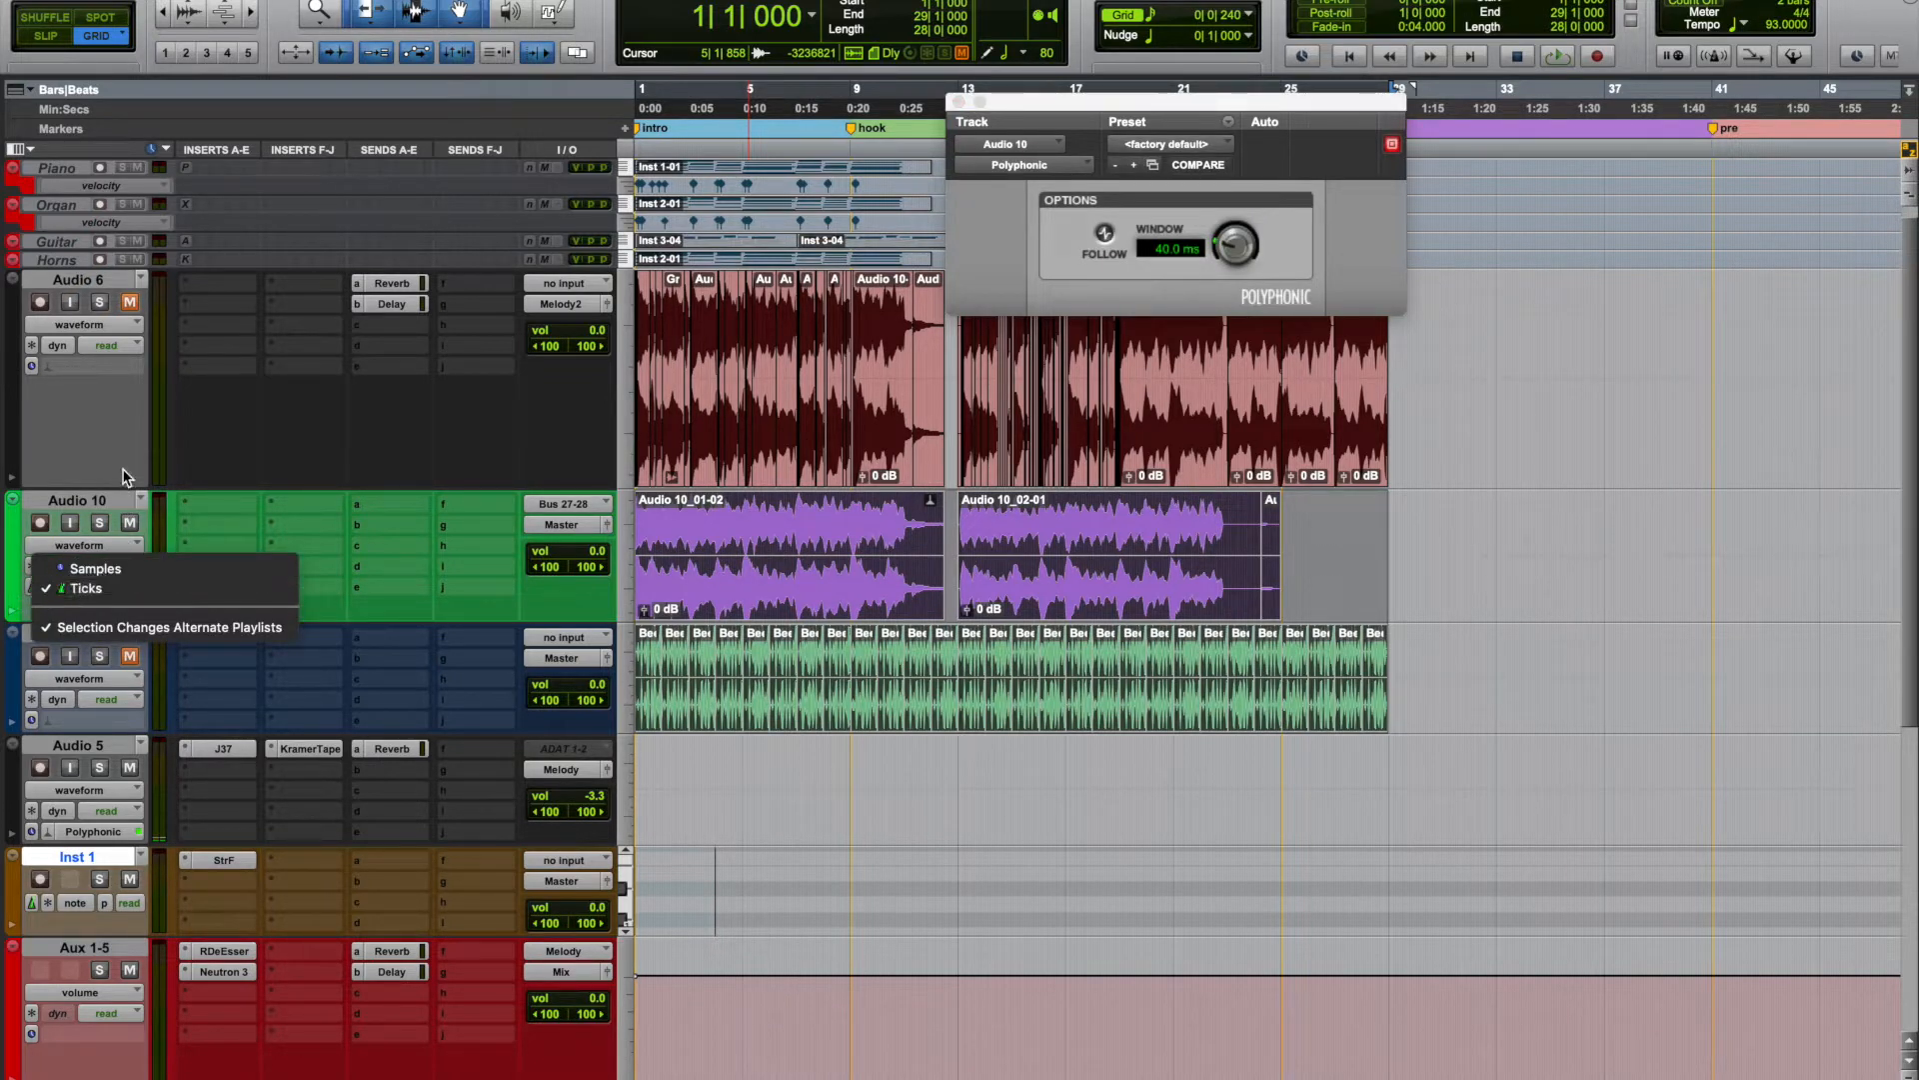
{"action": "left_click", "coordinate": [960, 102]}
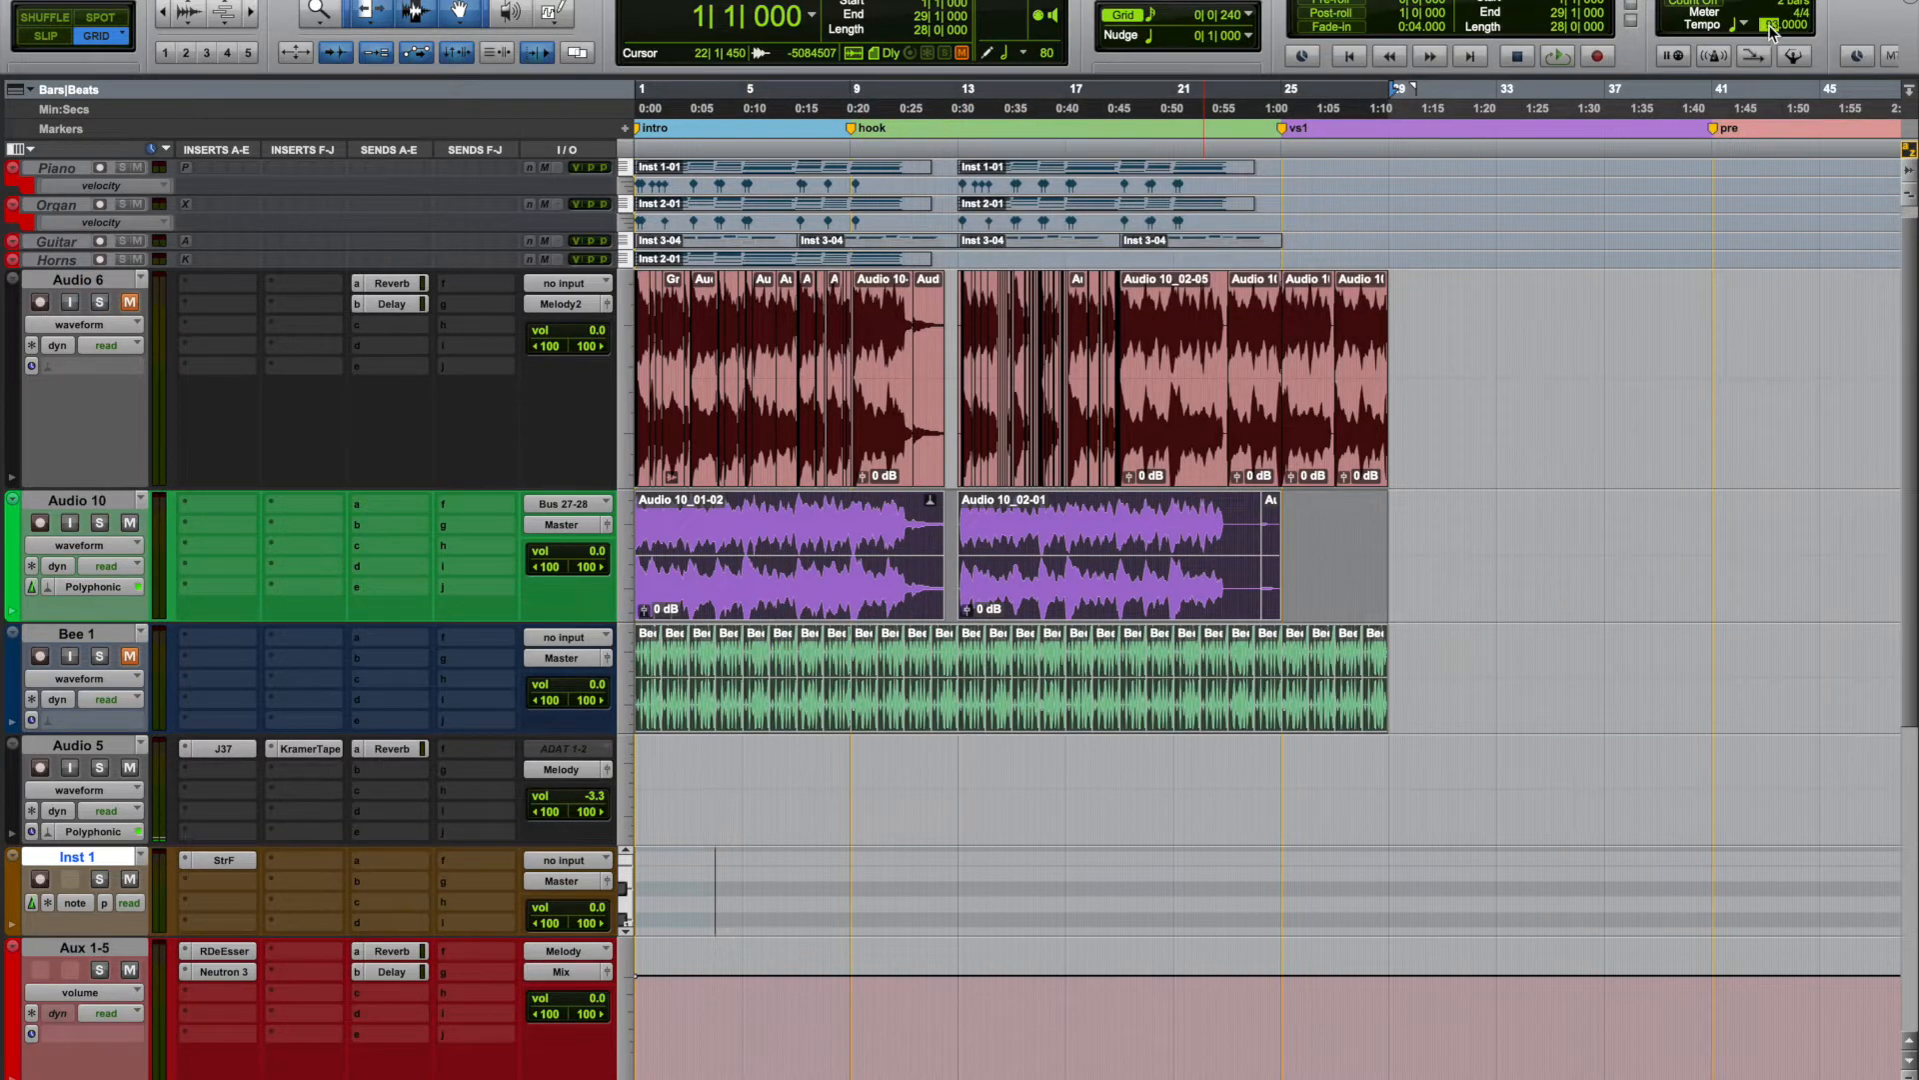
Try session tempos of 95, 98 and 78 BPM, playing back the opening Bee 1 clips to compare.
{"action": "key", "text": "Return"}
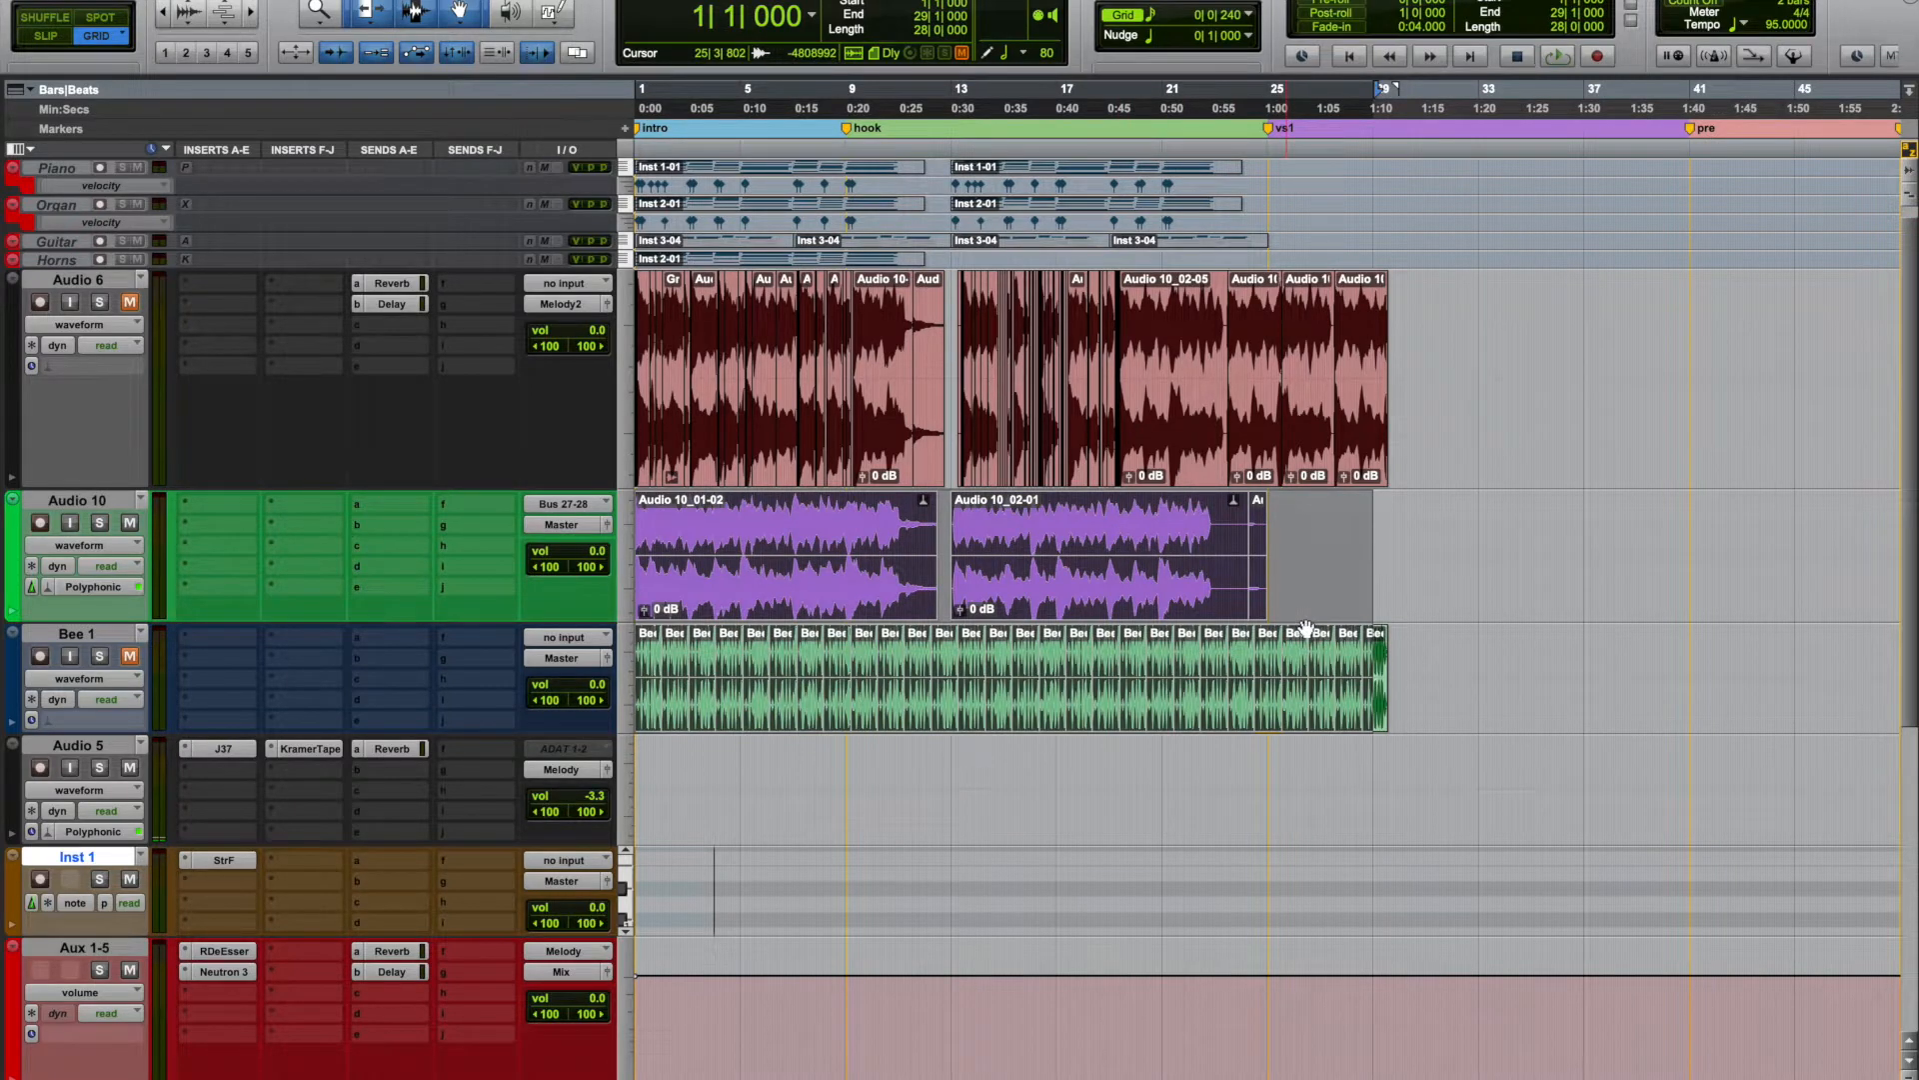
{"action": "key", "text": "Return"}
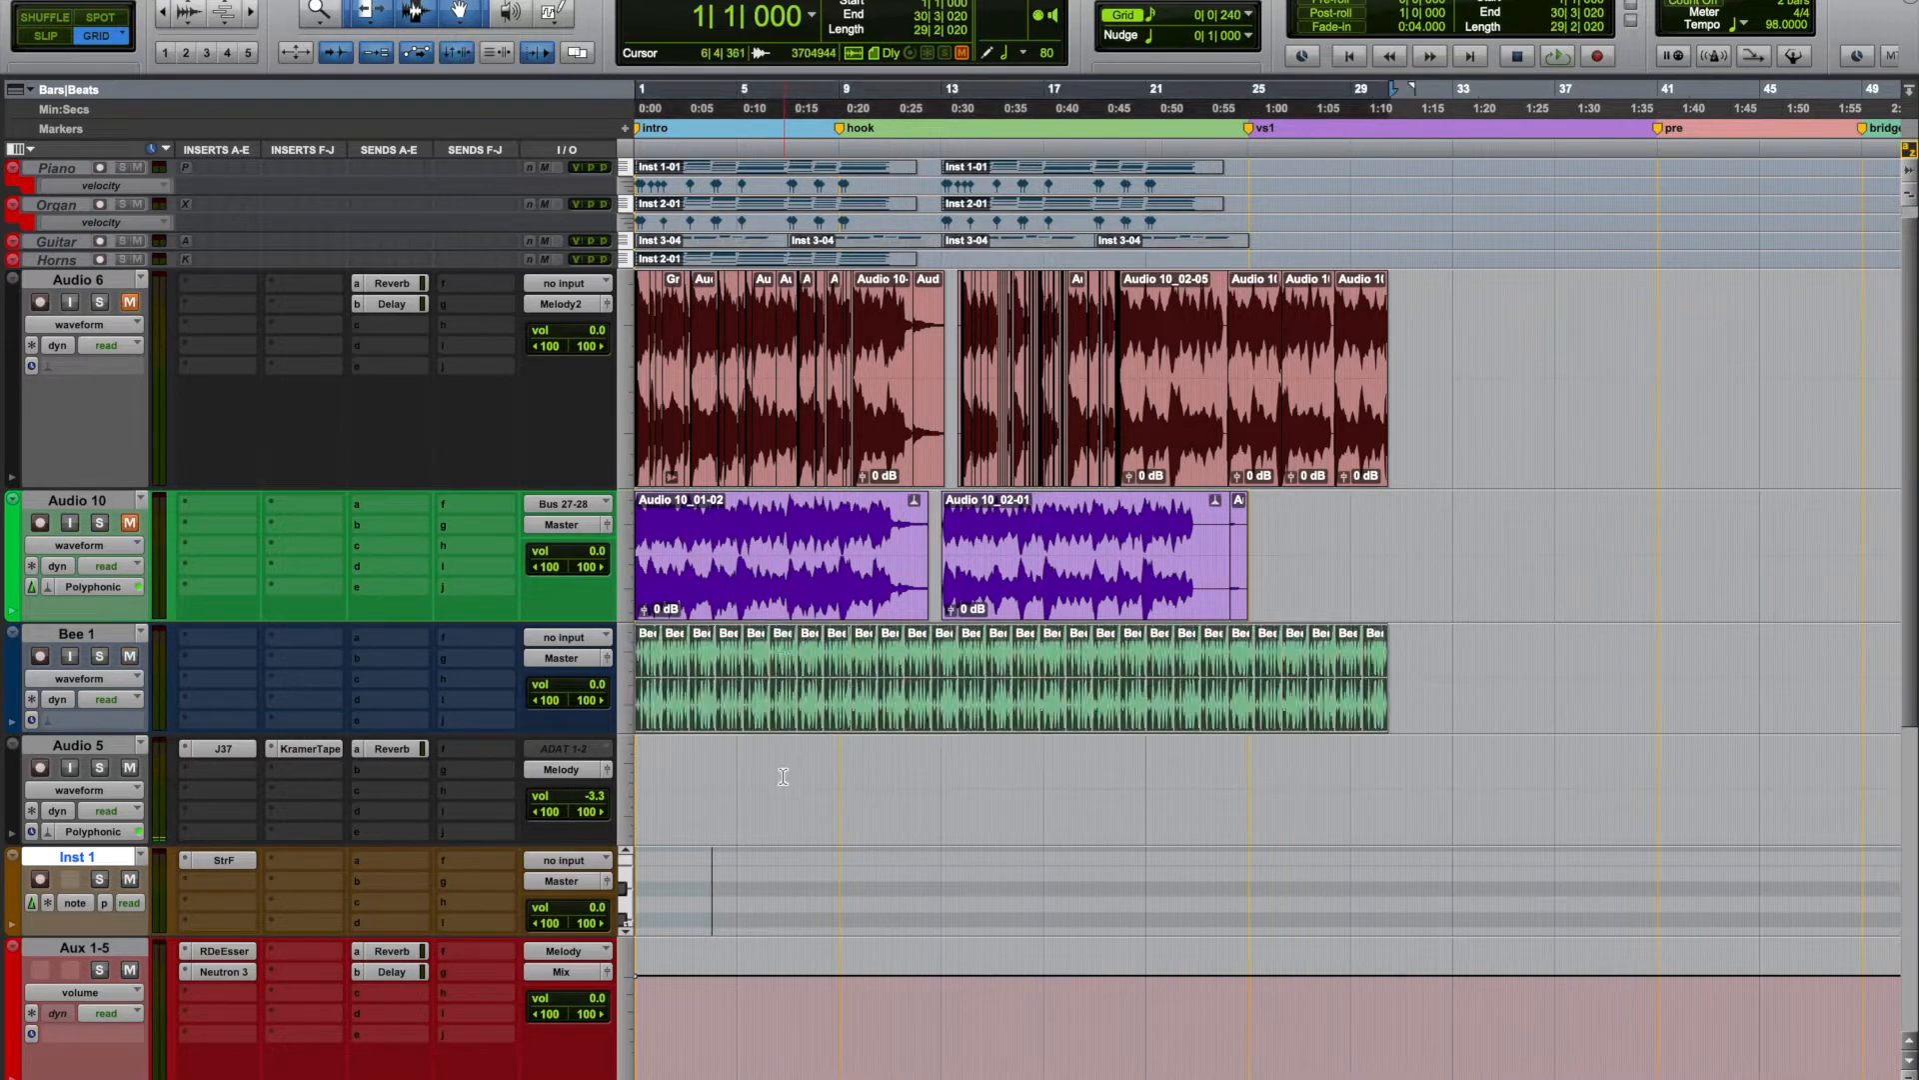
{"action": "left_click", "coordinate": [784, 777]}
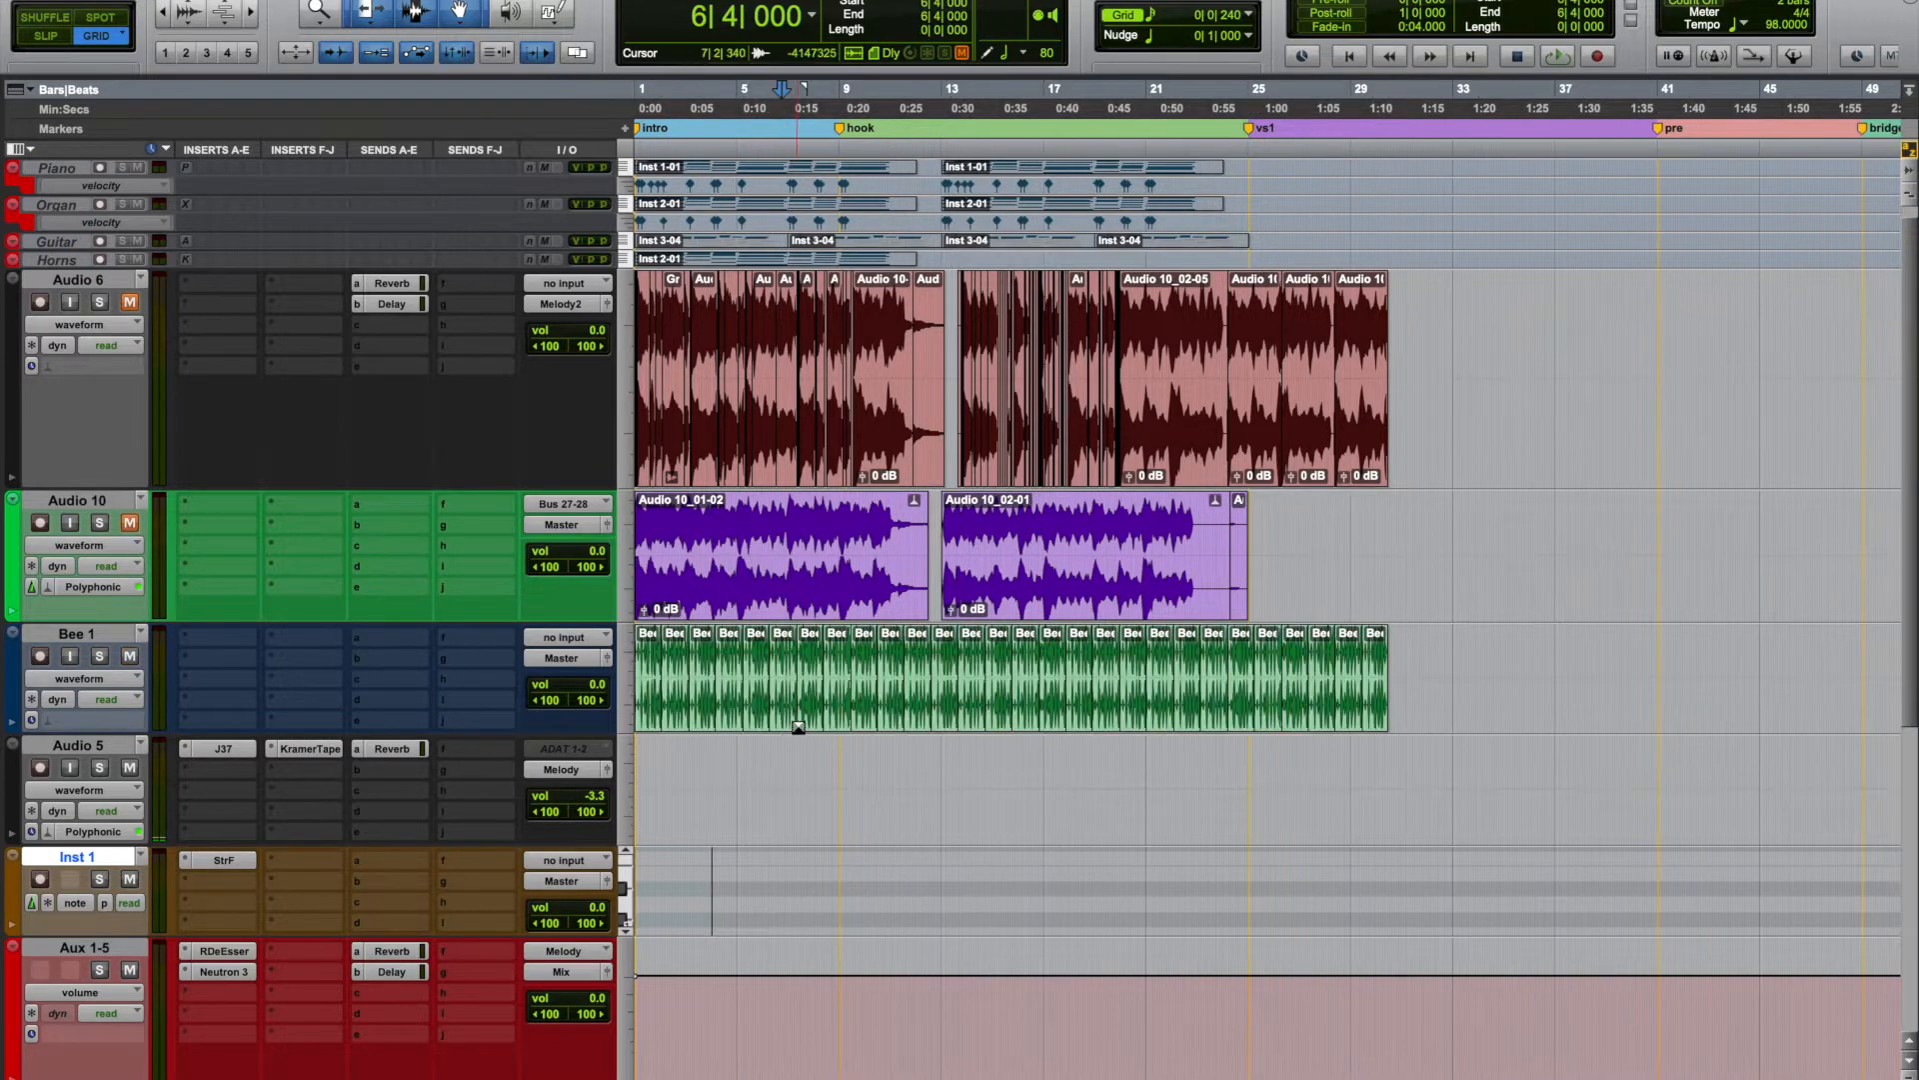
{"action": "left_click", "coordinate": [650, 729]}
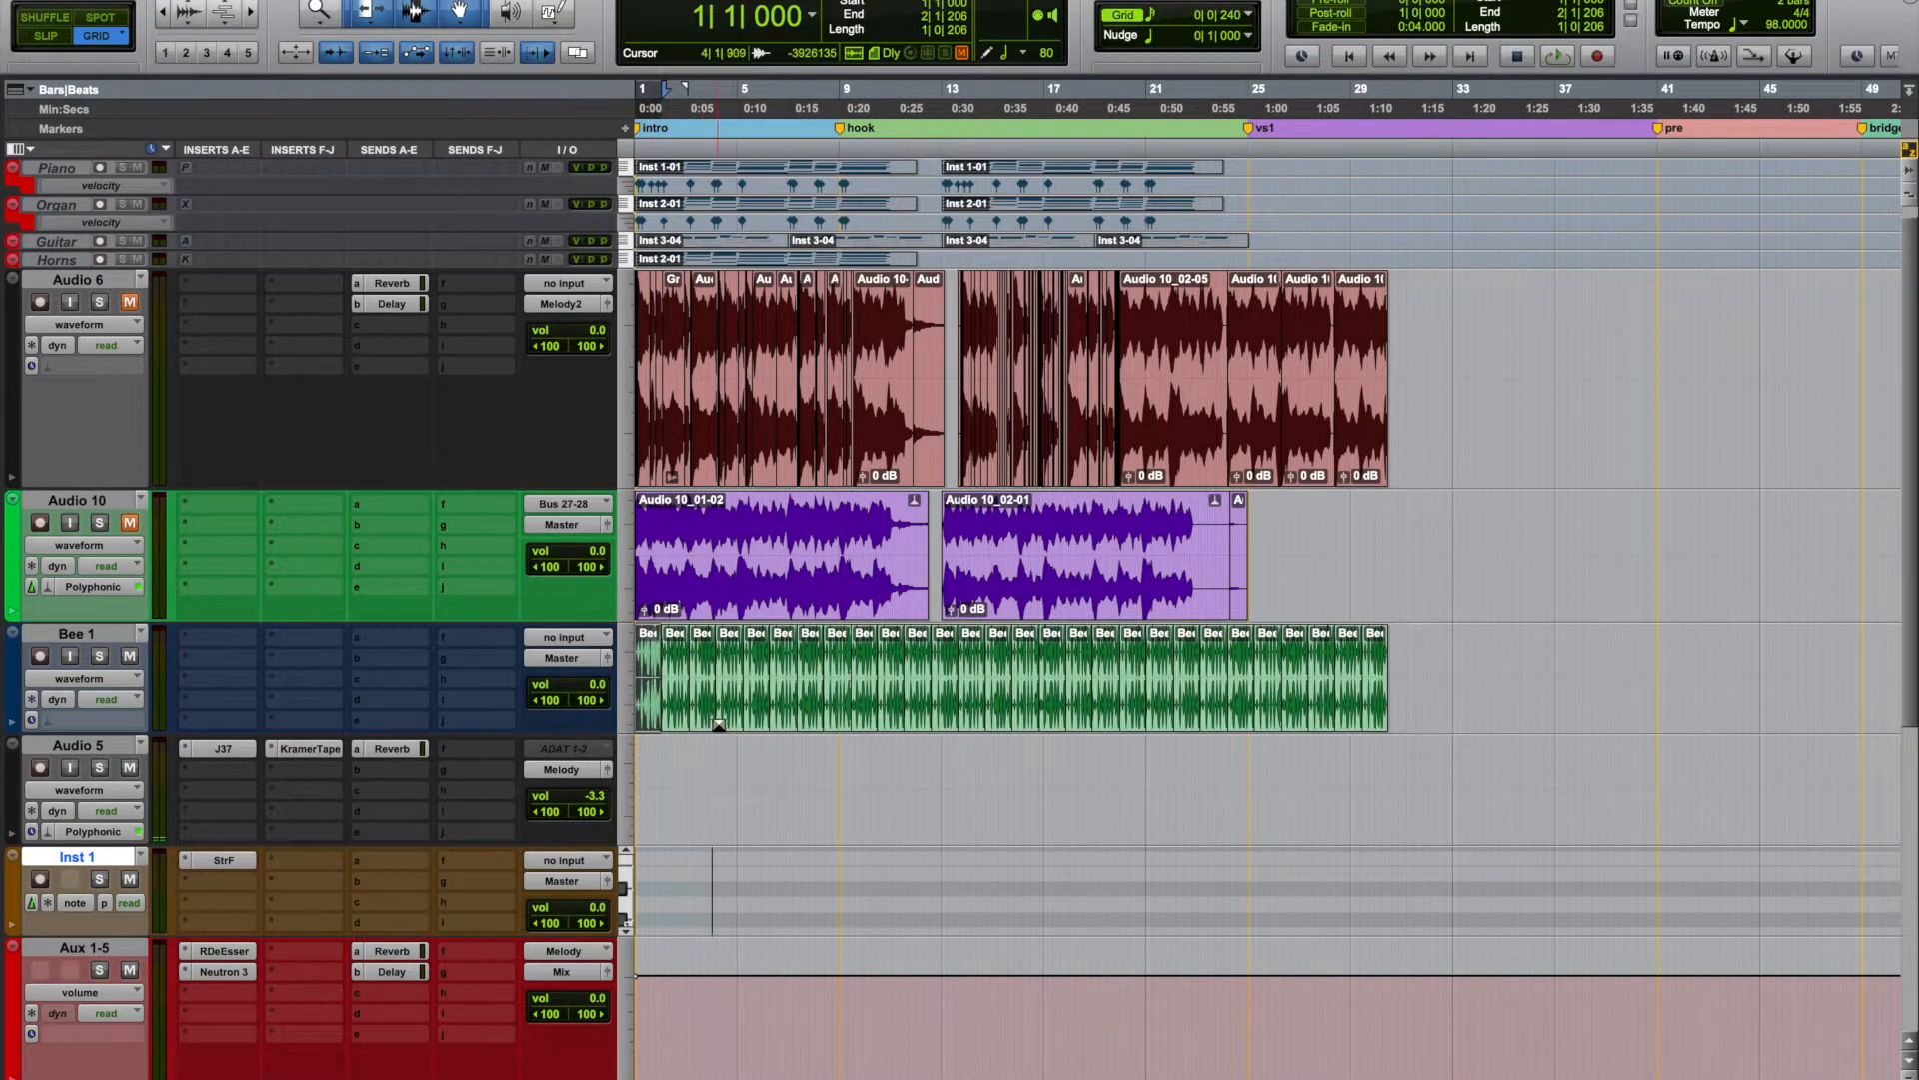
{"action": "left_click", "coordinate": [718, 722], "text": "shift"}
{"action": "key", "text": "space"}
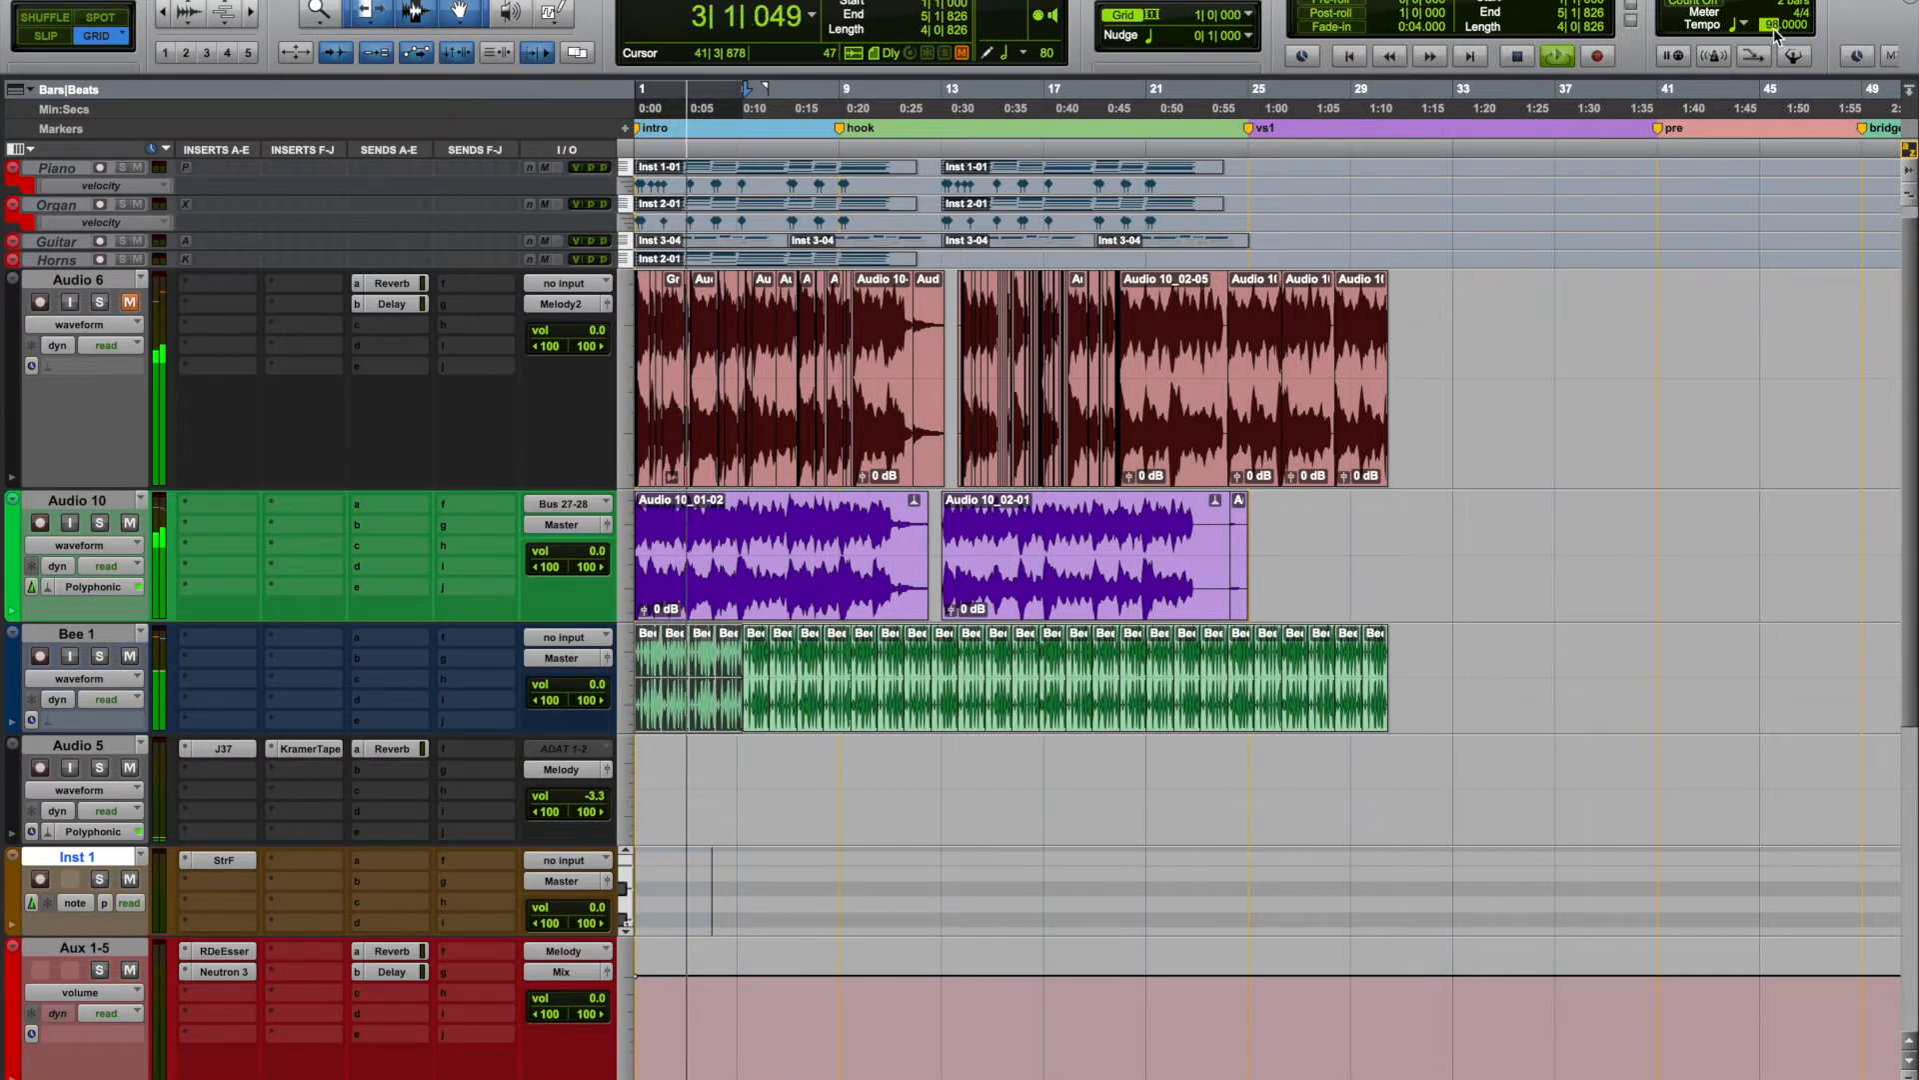
{"action": "type", "text": "78"}
{"action": "key", "text": "Return"}
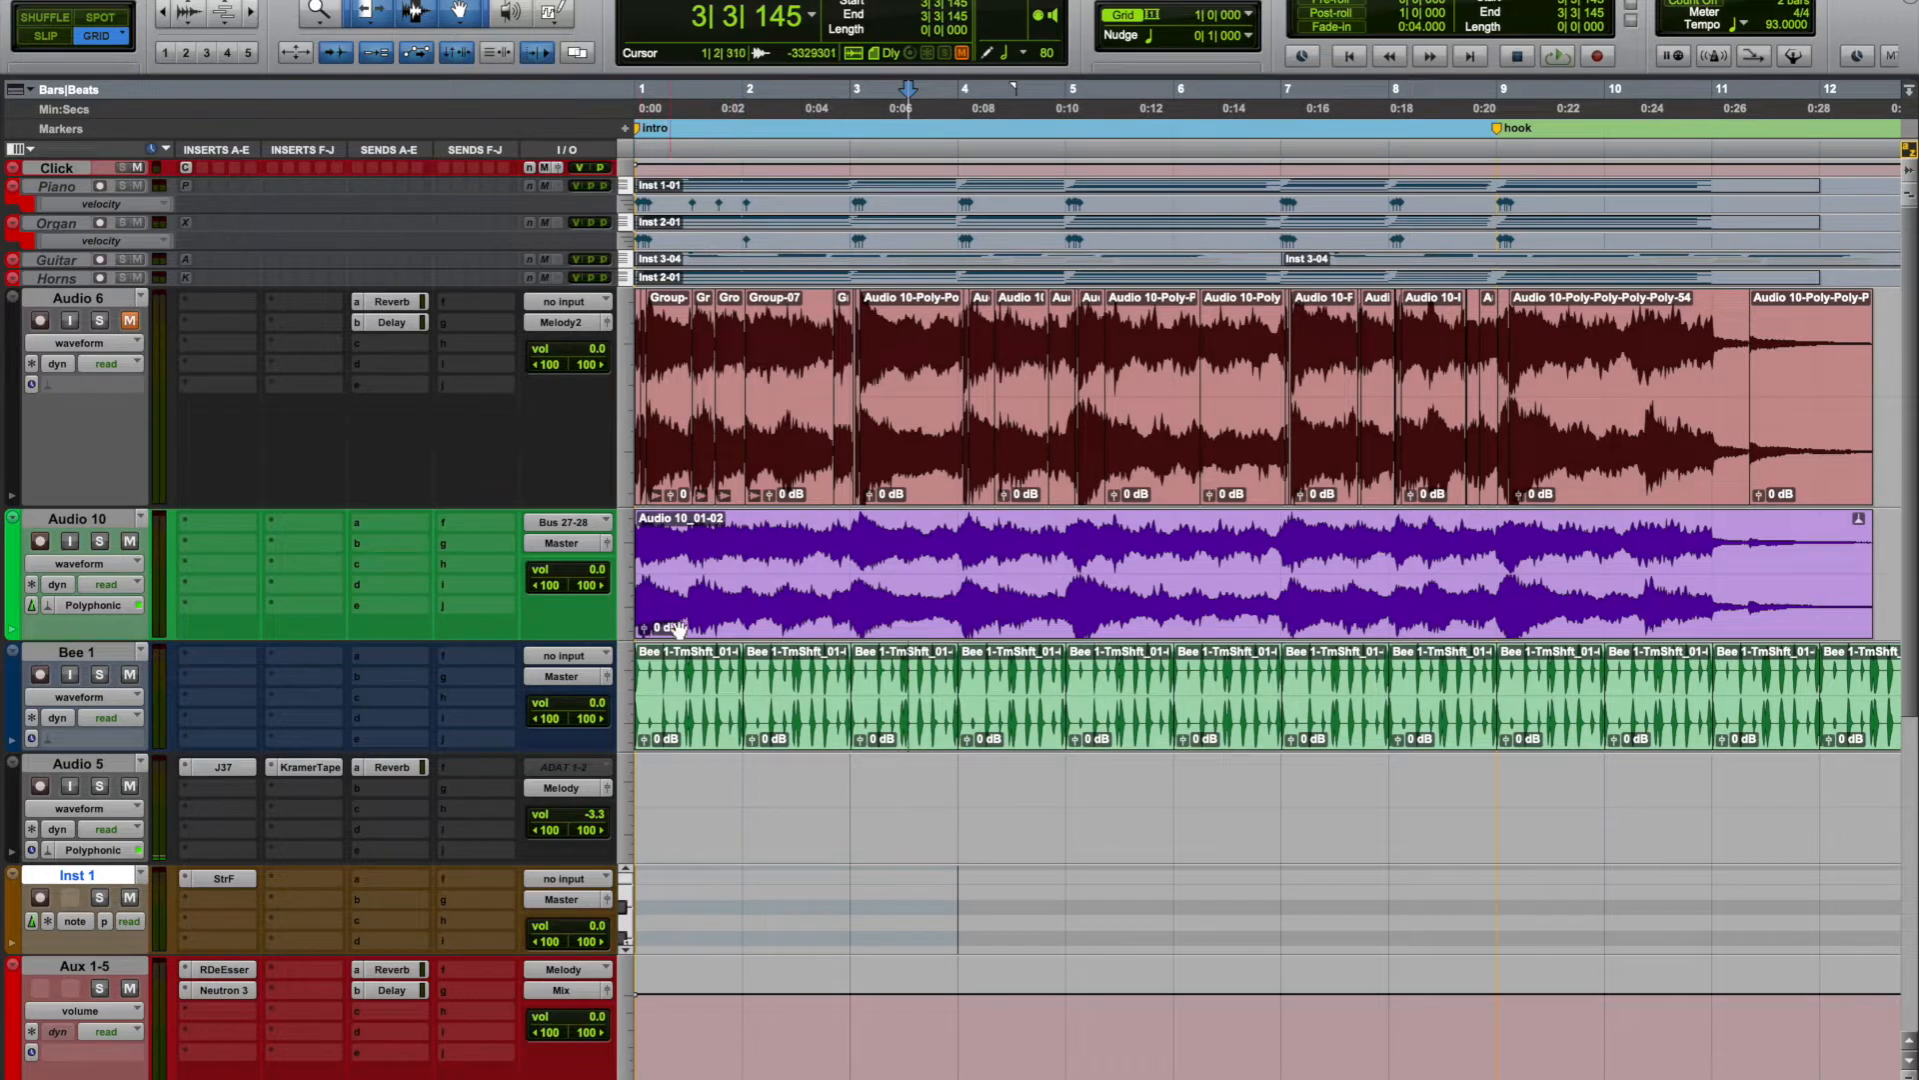
Separate the intro clip on Audio 10 at its transients, accepting the default pre-separate amount.
{"action": "left_click", "coordinate": [755, 597]}
{"action": "left_click", "coordinate": [208, 2]}
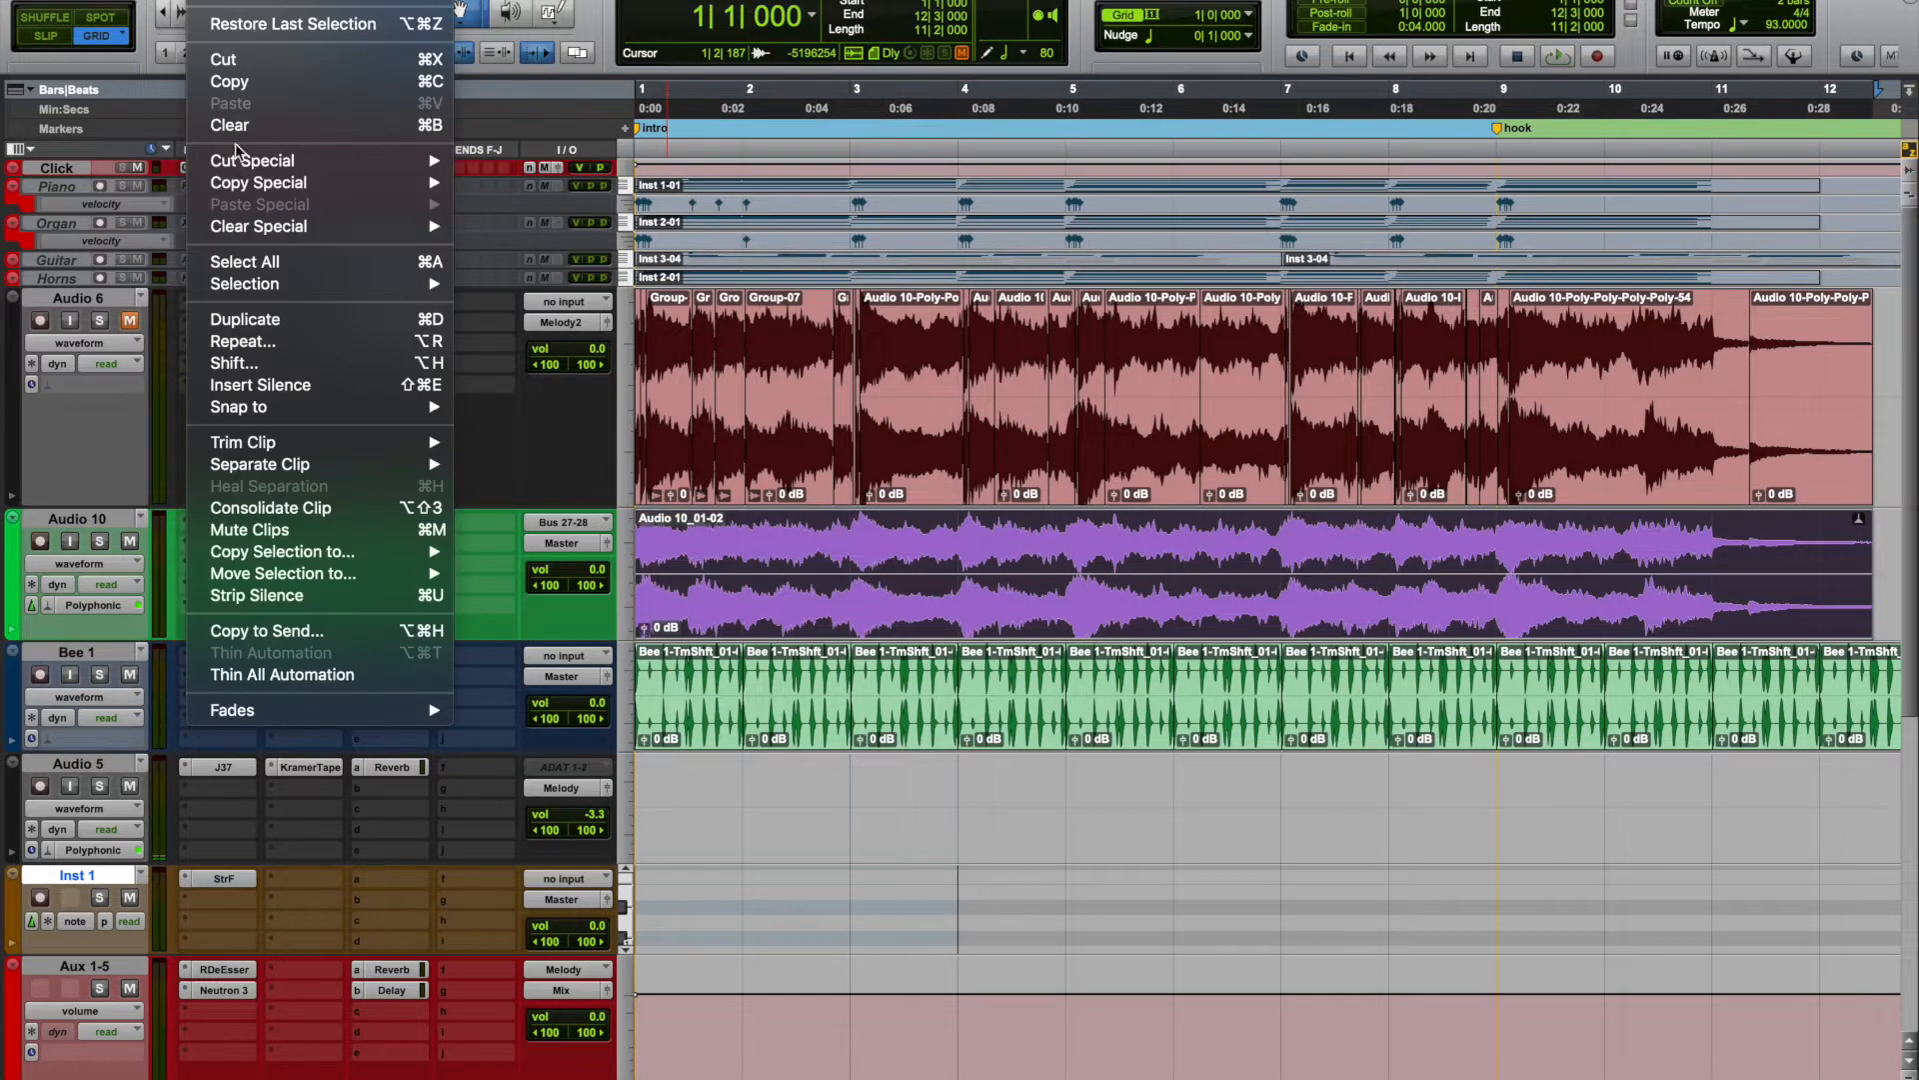
{"action": "mouse_move", "coordinate": [338, 463]}
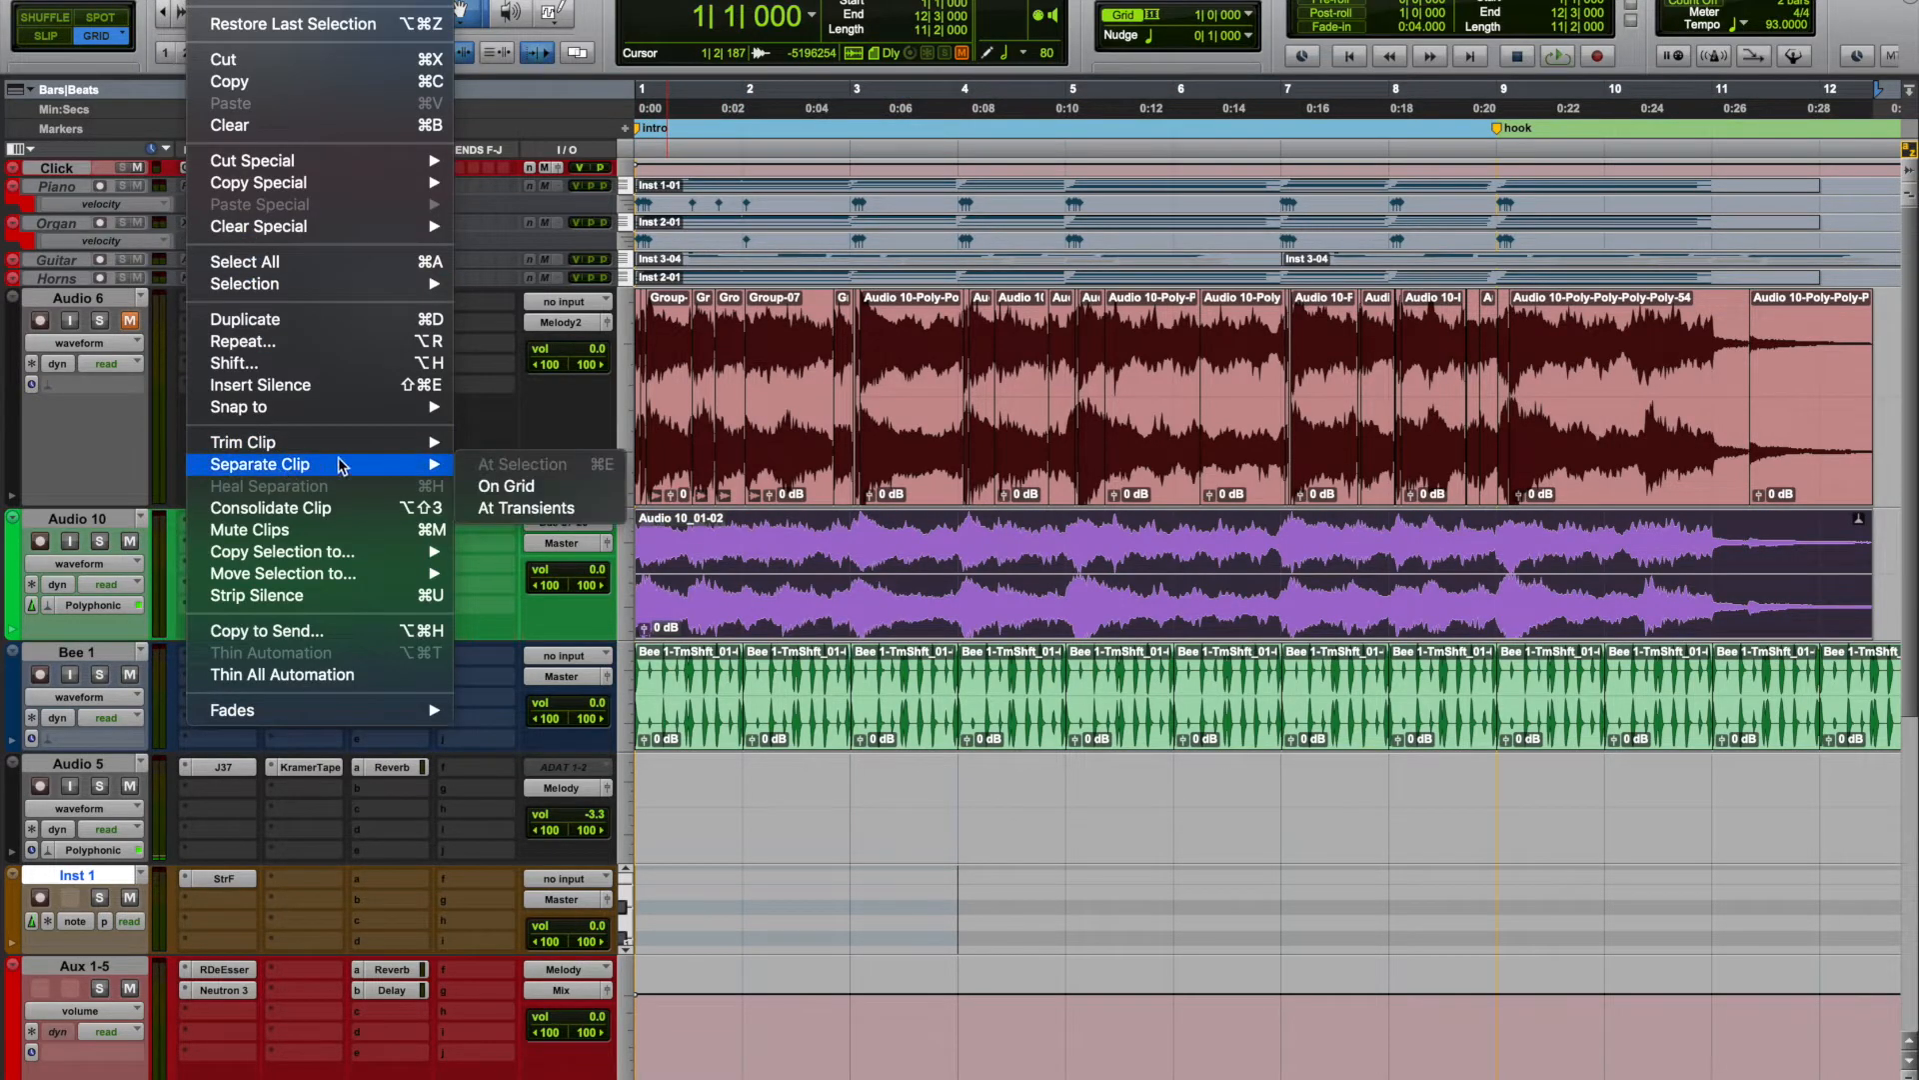
{"action": "left_click", "coordinate": [509, 507]}
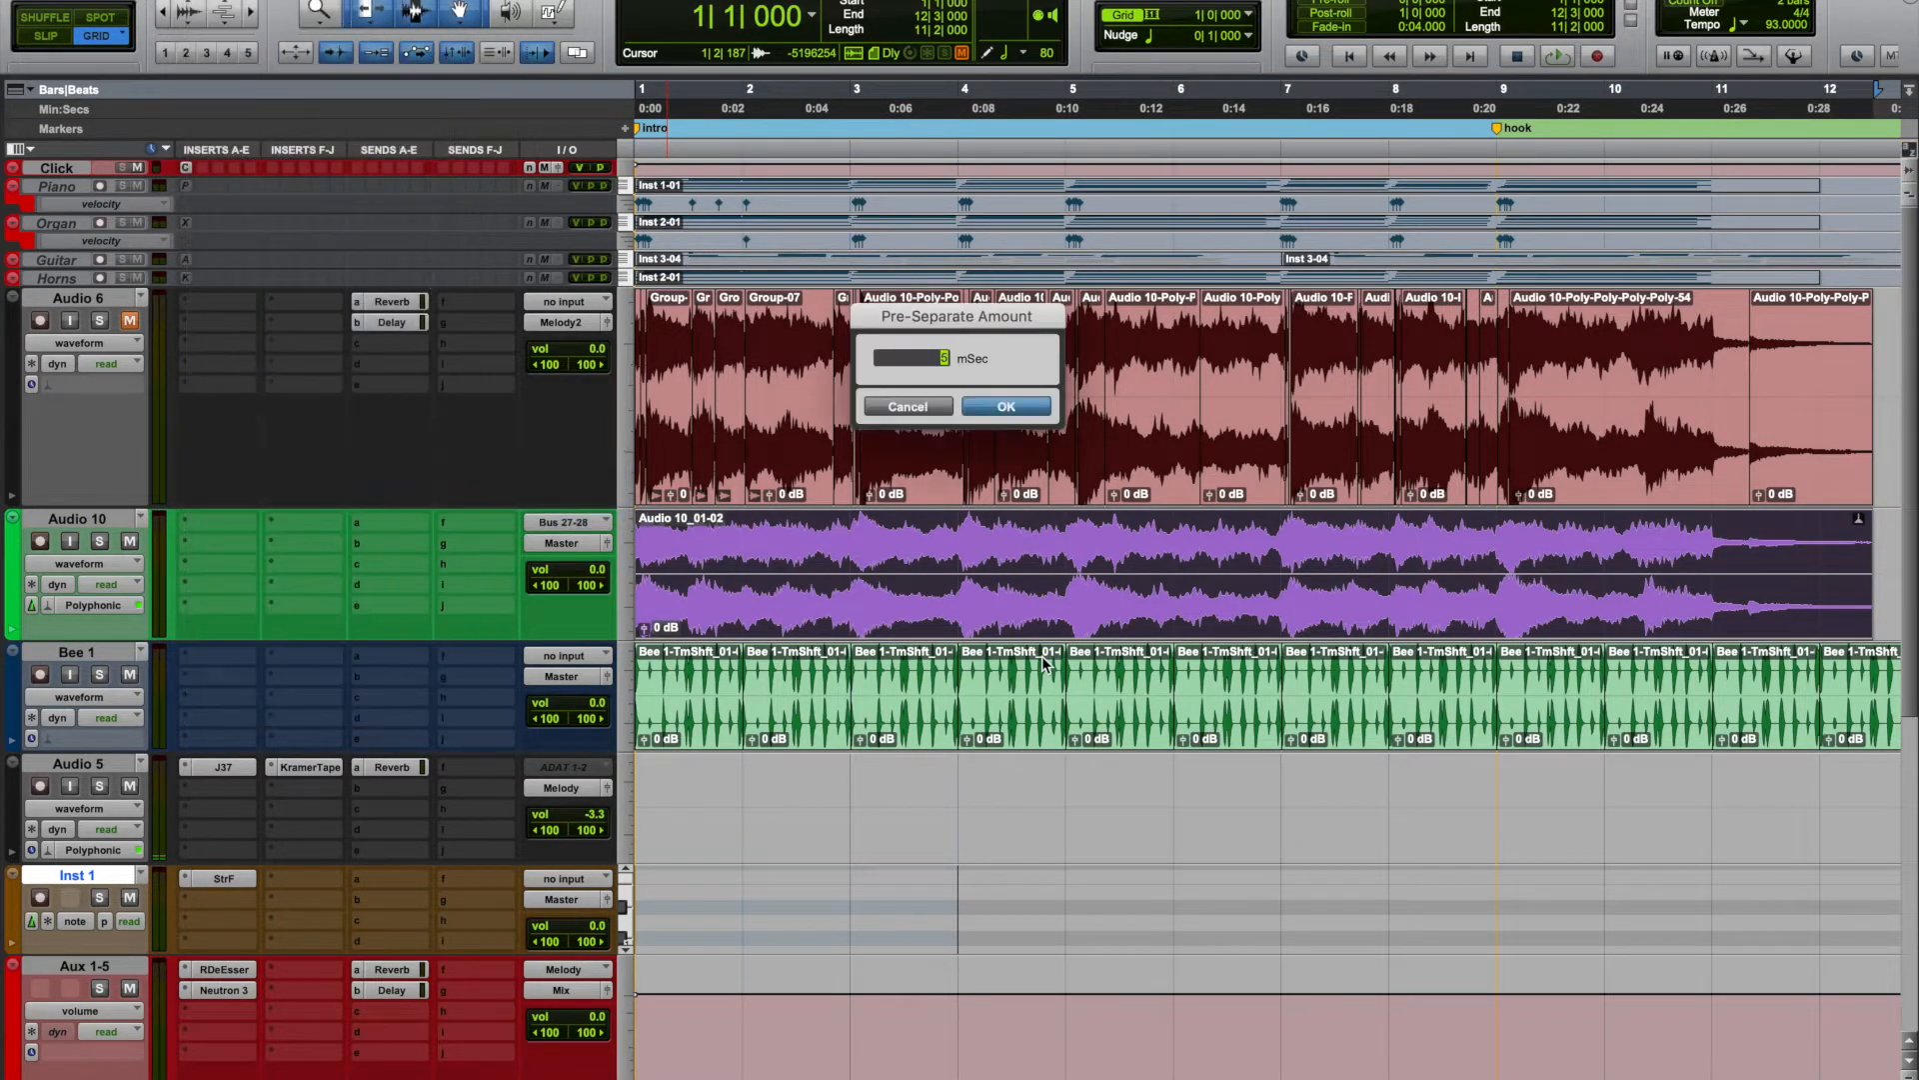
{"action": "left_click", "coordinate": [1030, 407]}
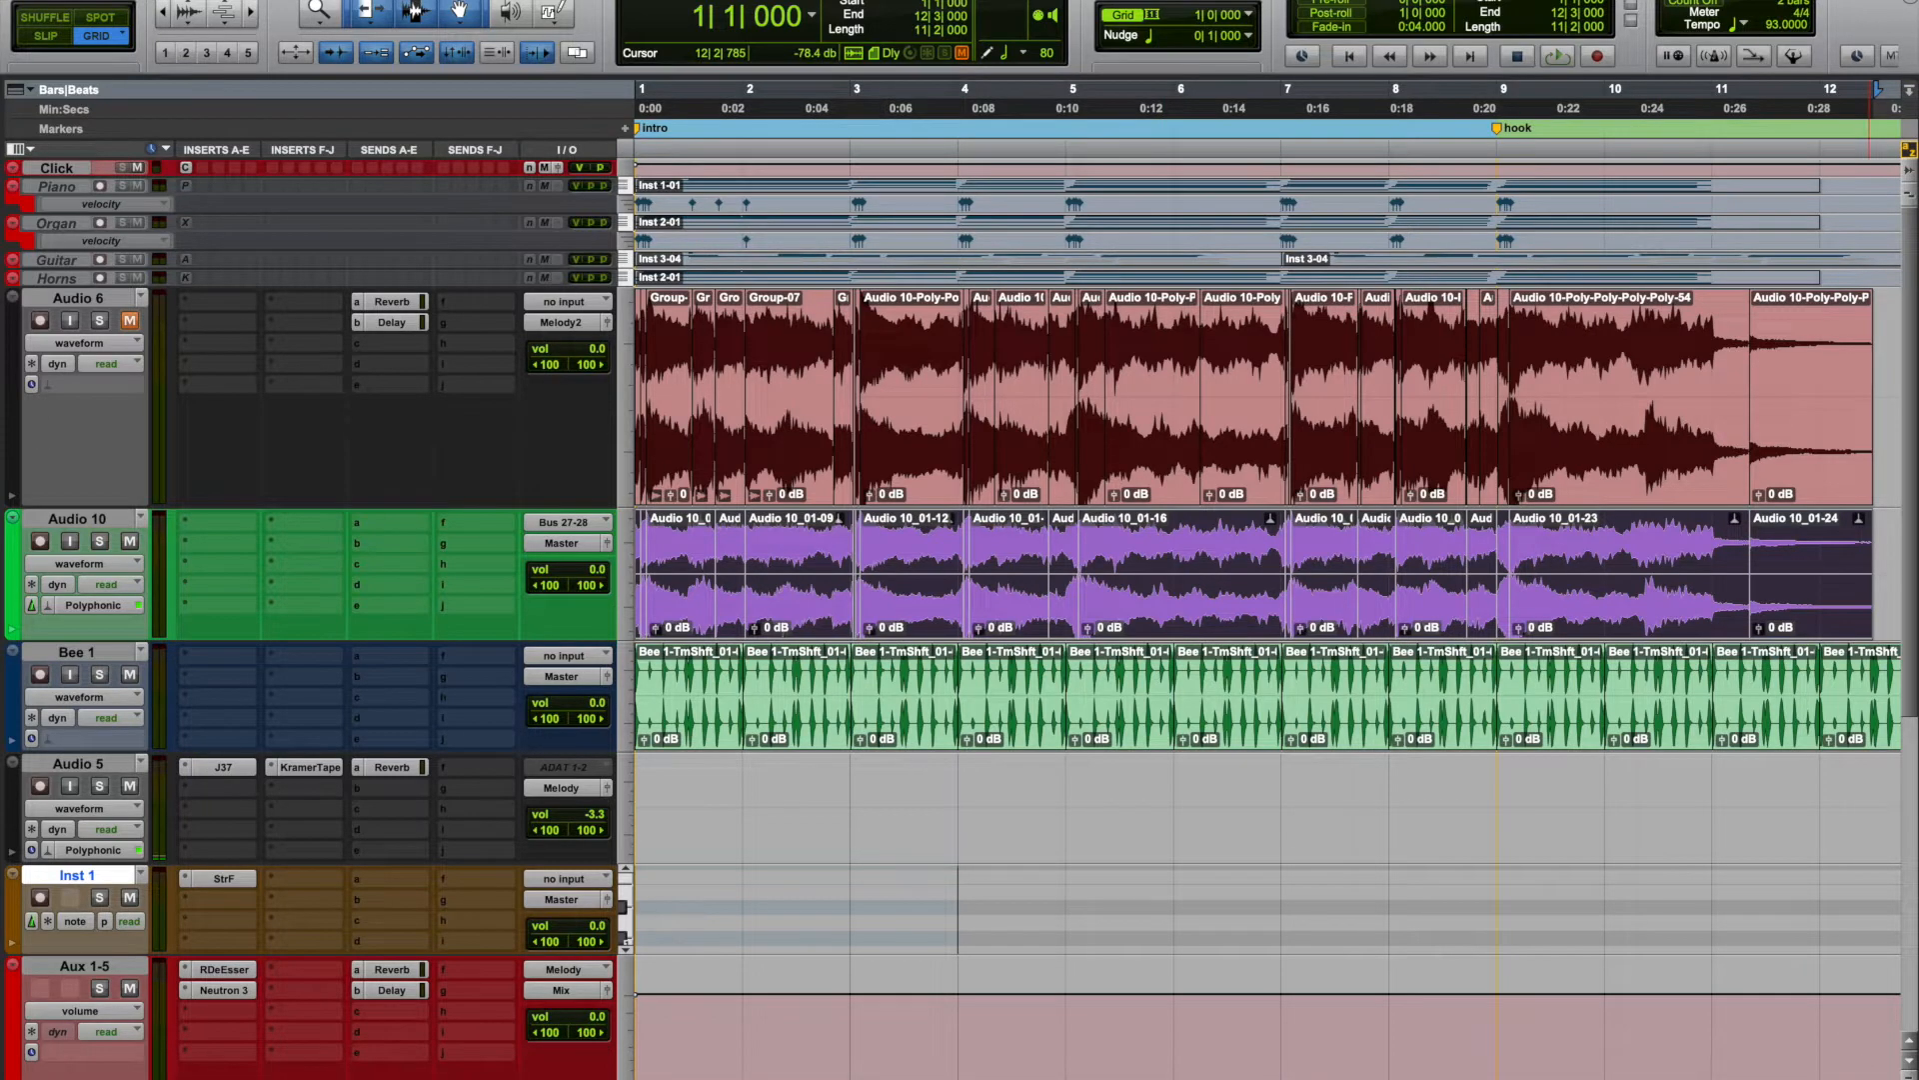
Show the Clips list and move the Audio 7 track directly beneath Bee 1.
{"action": "left_click", "coordinate": [1911, 1077]}
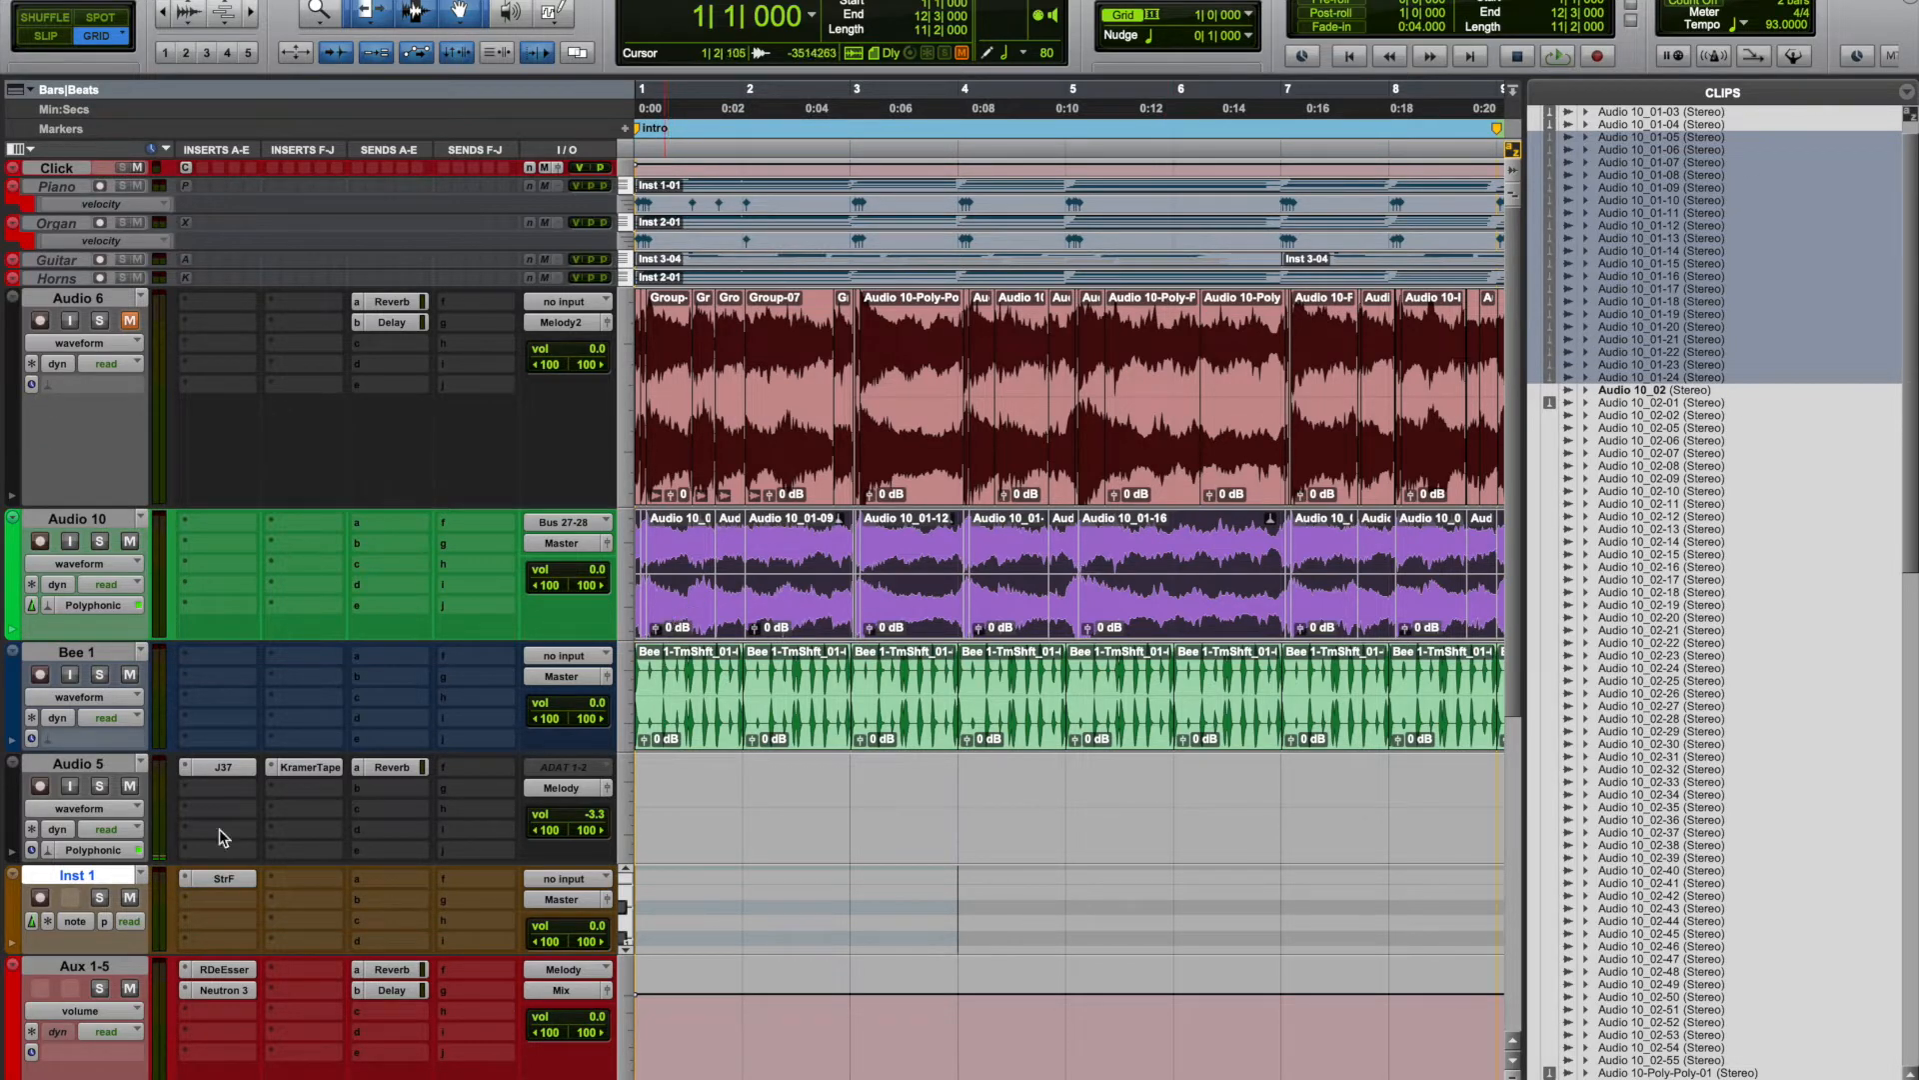
{"action": "scroll", "coordinate": [205, 524], "scroll_direction": "down", "scroll_amount": 3}
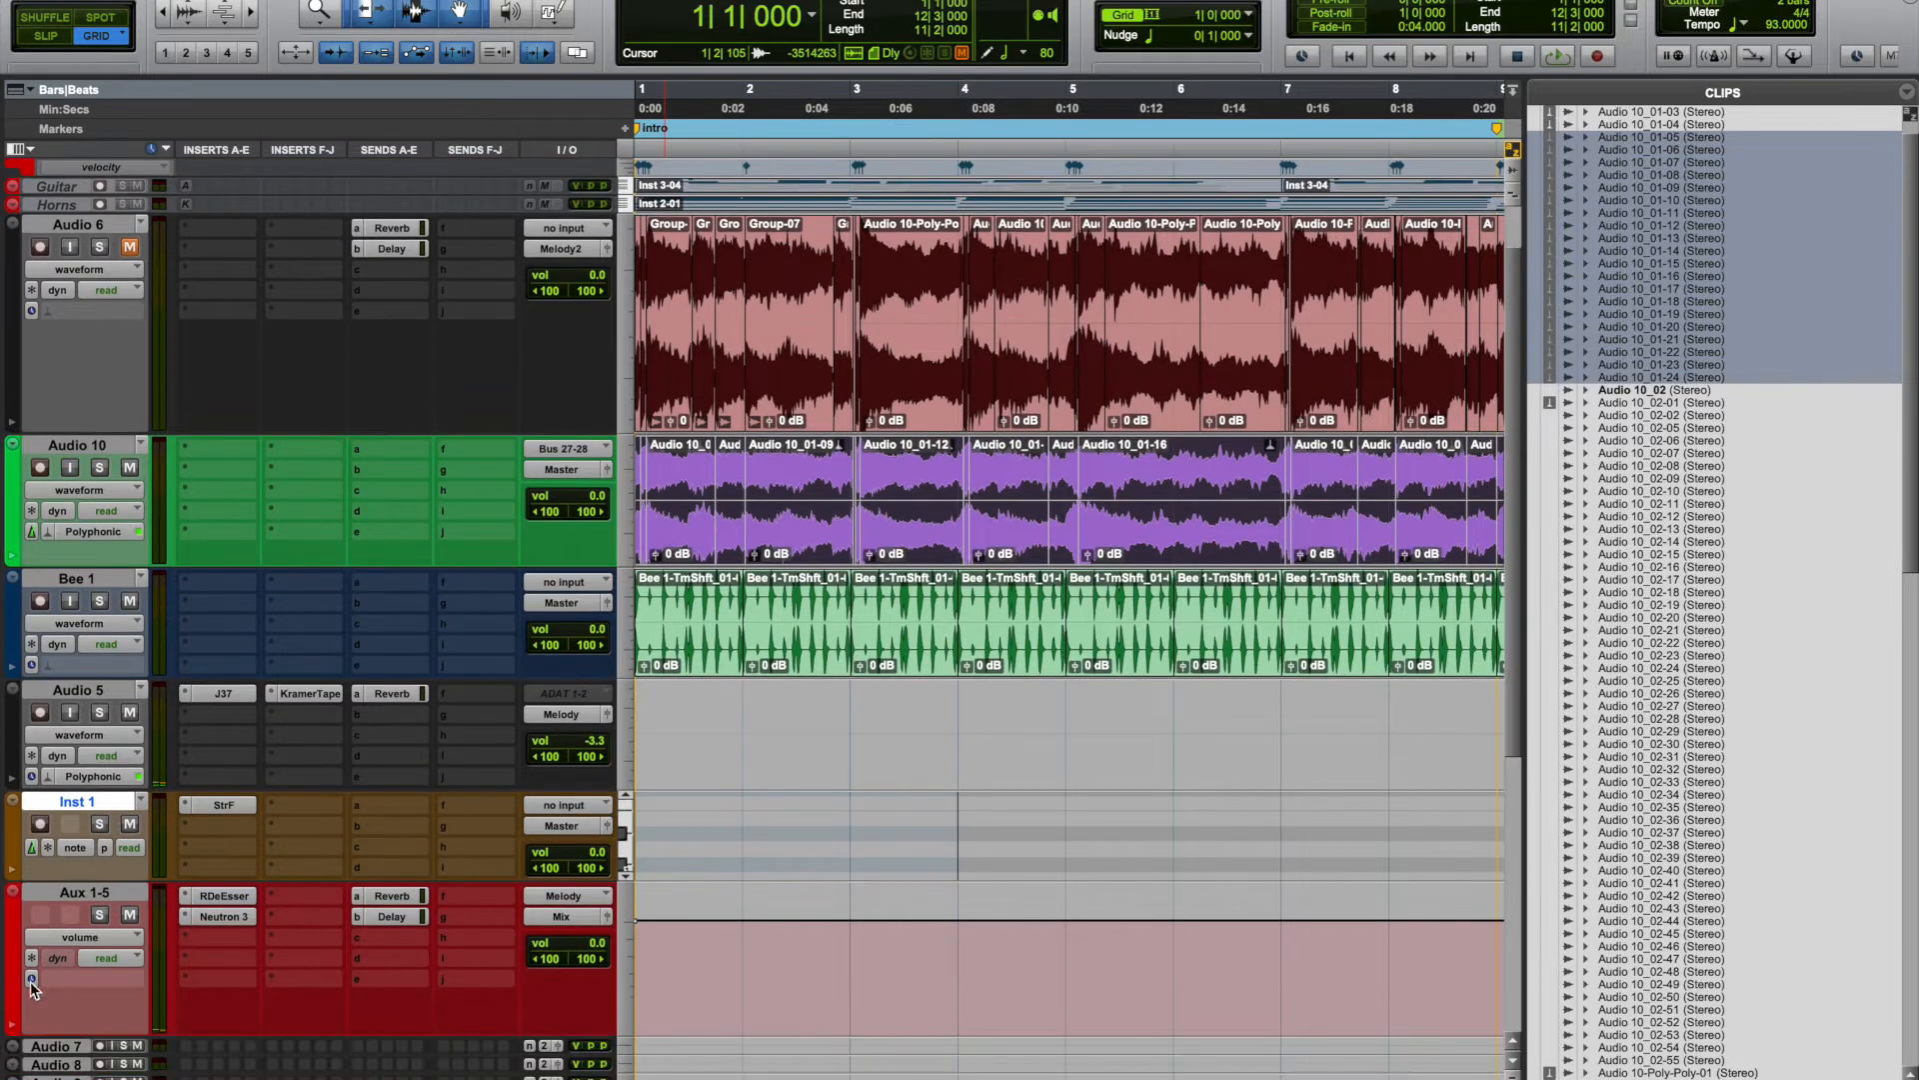
{"action": "left_click_drag", "start_coordinate": [61, 940], "coordinate": [61, 964]}
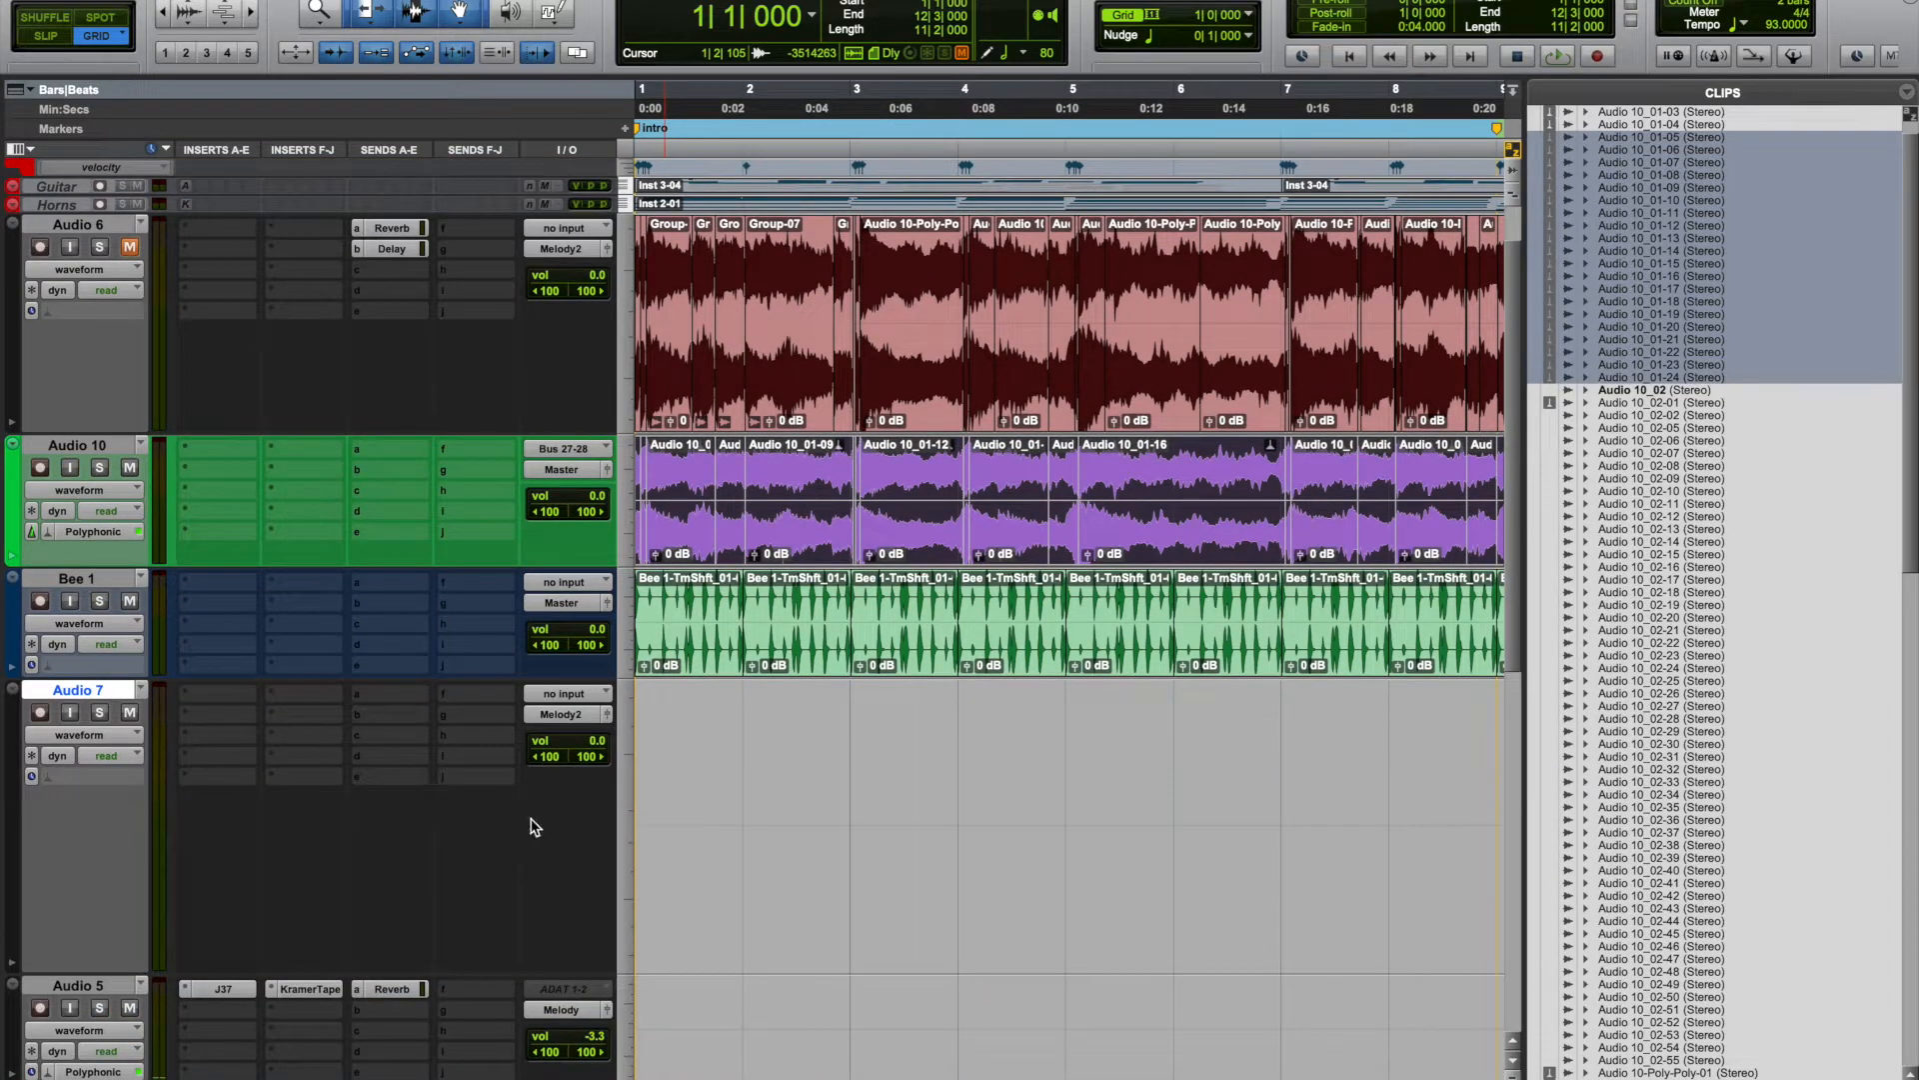
Move the separated intro clips from Audio 10 onto the Audio 7 track, keeping them at bar 1.
{"action": "left_click_drag", "start_coordinate": [662, 577], "coordinate": [614, 851]}
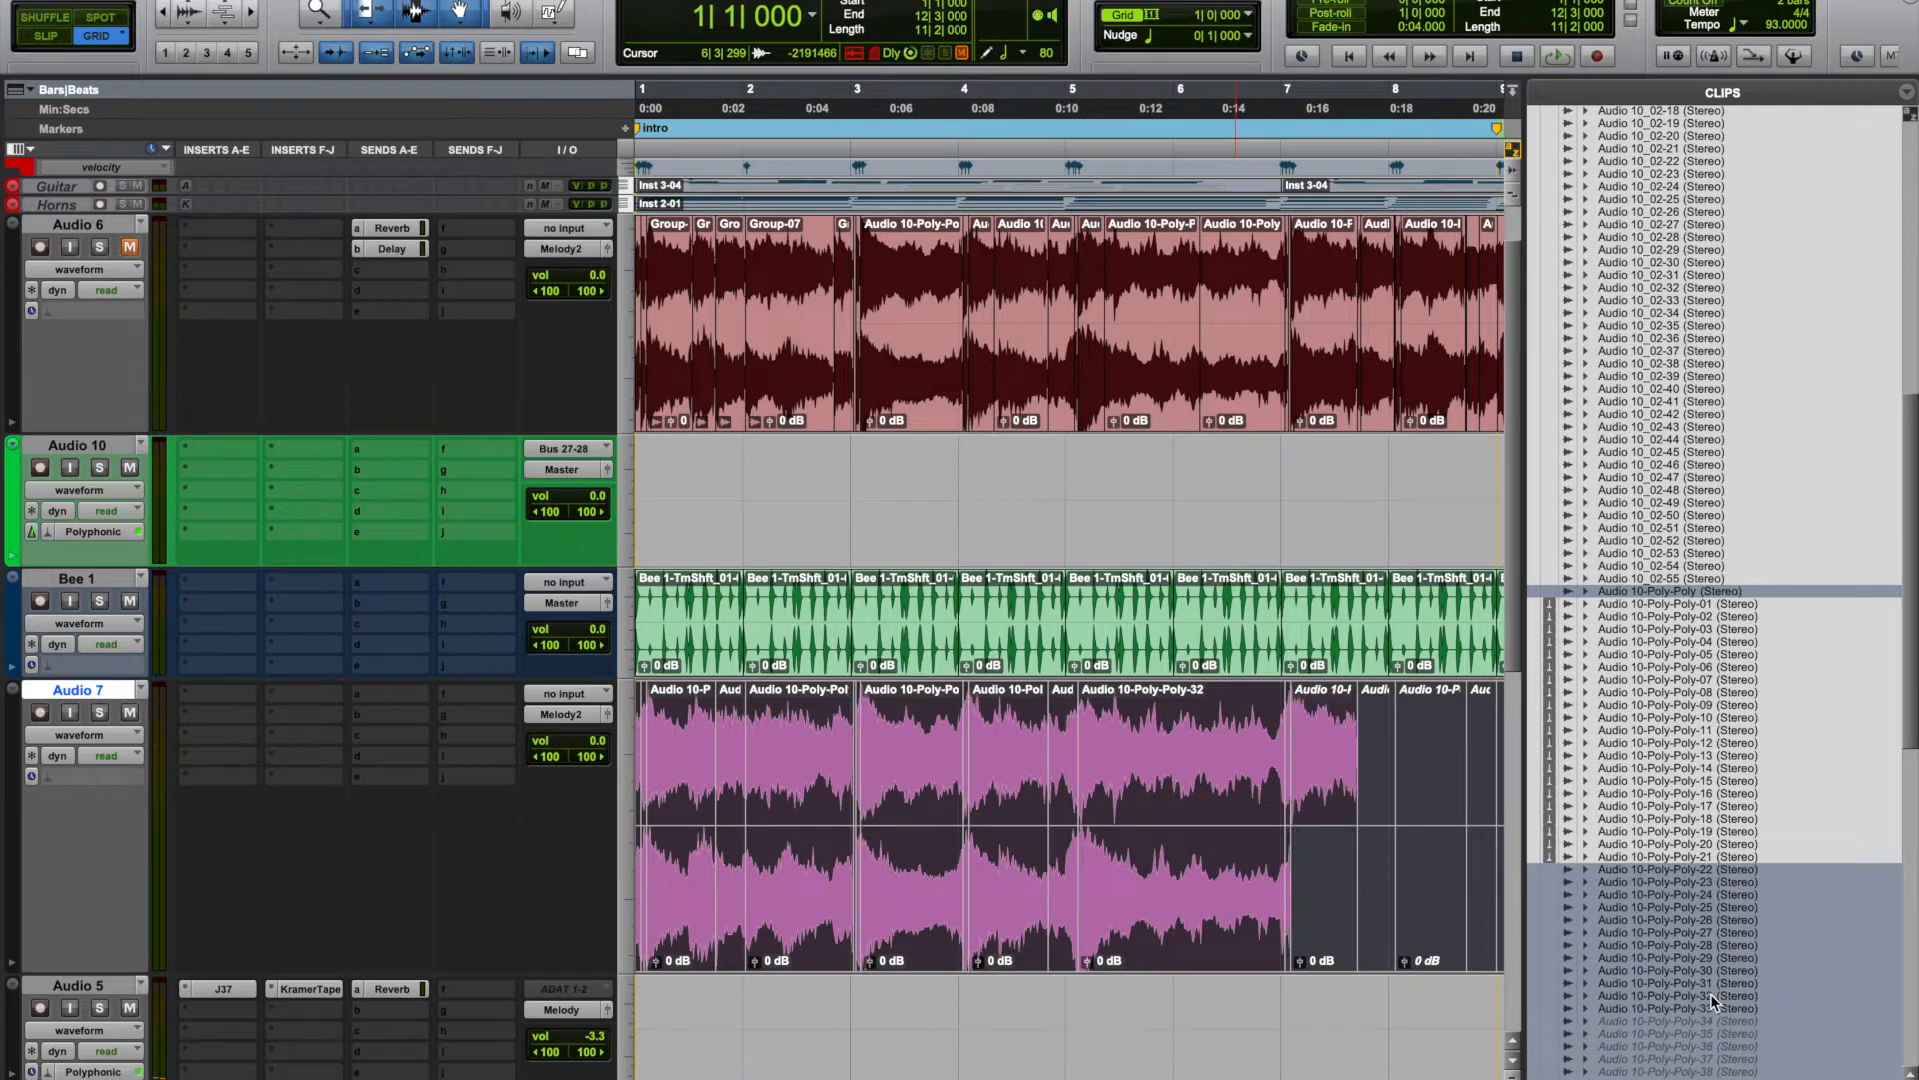
{"action": "key", "text": "super+bracketleft"}
{"action": "key", "text": "super+bracketleft"}
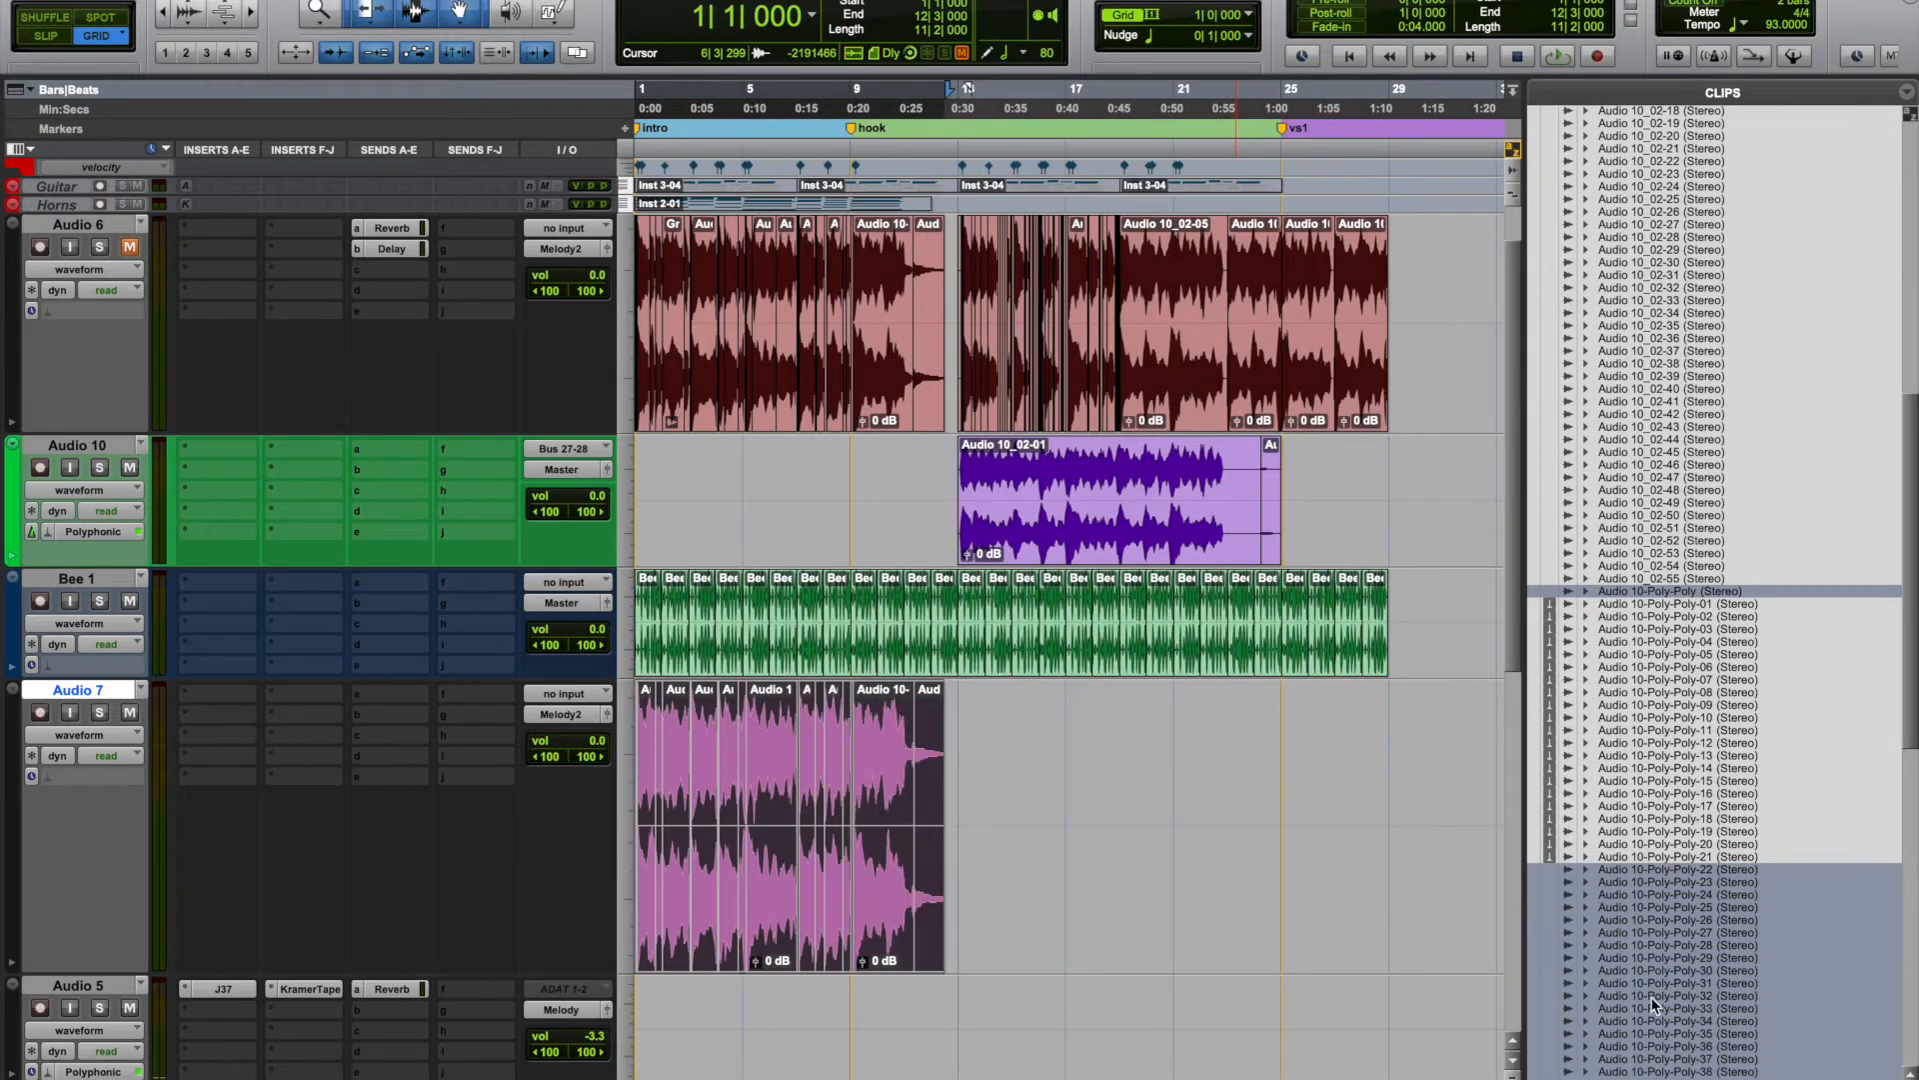
Audition several of the rendered Audio 10-Poly-Poly clips between numbers 30 and 39 in the Clips list.
{"action": "scroll", "coordinate": [1646, 981], "scroll_direction": "down", "scroll_amount": 5}
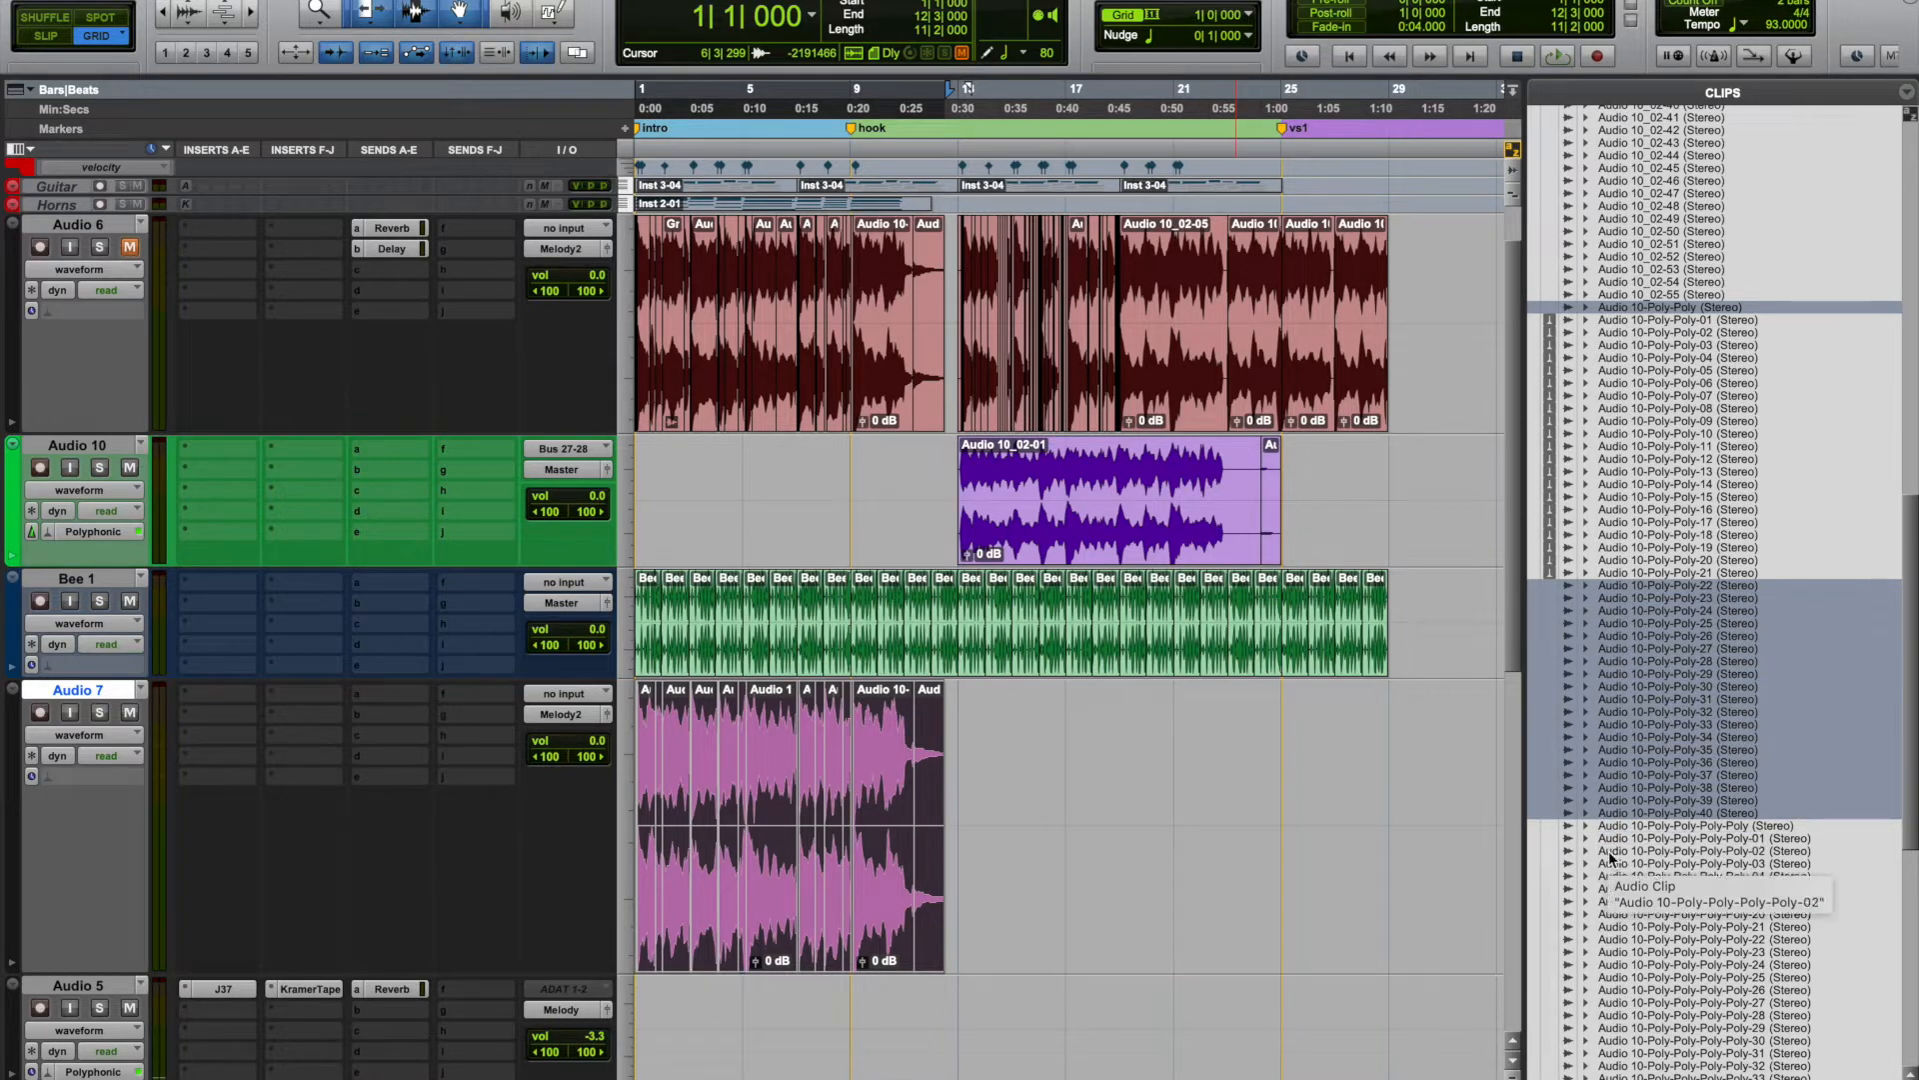
{"action": "left_click", "coordinate": [1615, 802], "text": "alt"}
{"action": "left_click", "coordinate": [1616, 786], "text": "alt"}
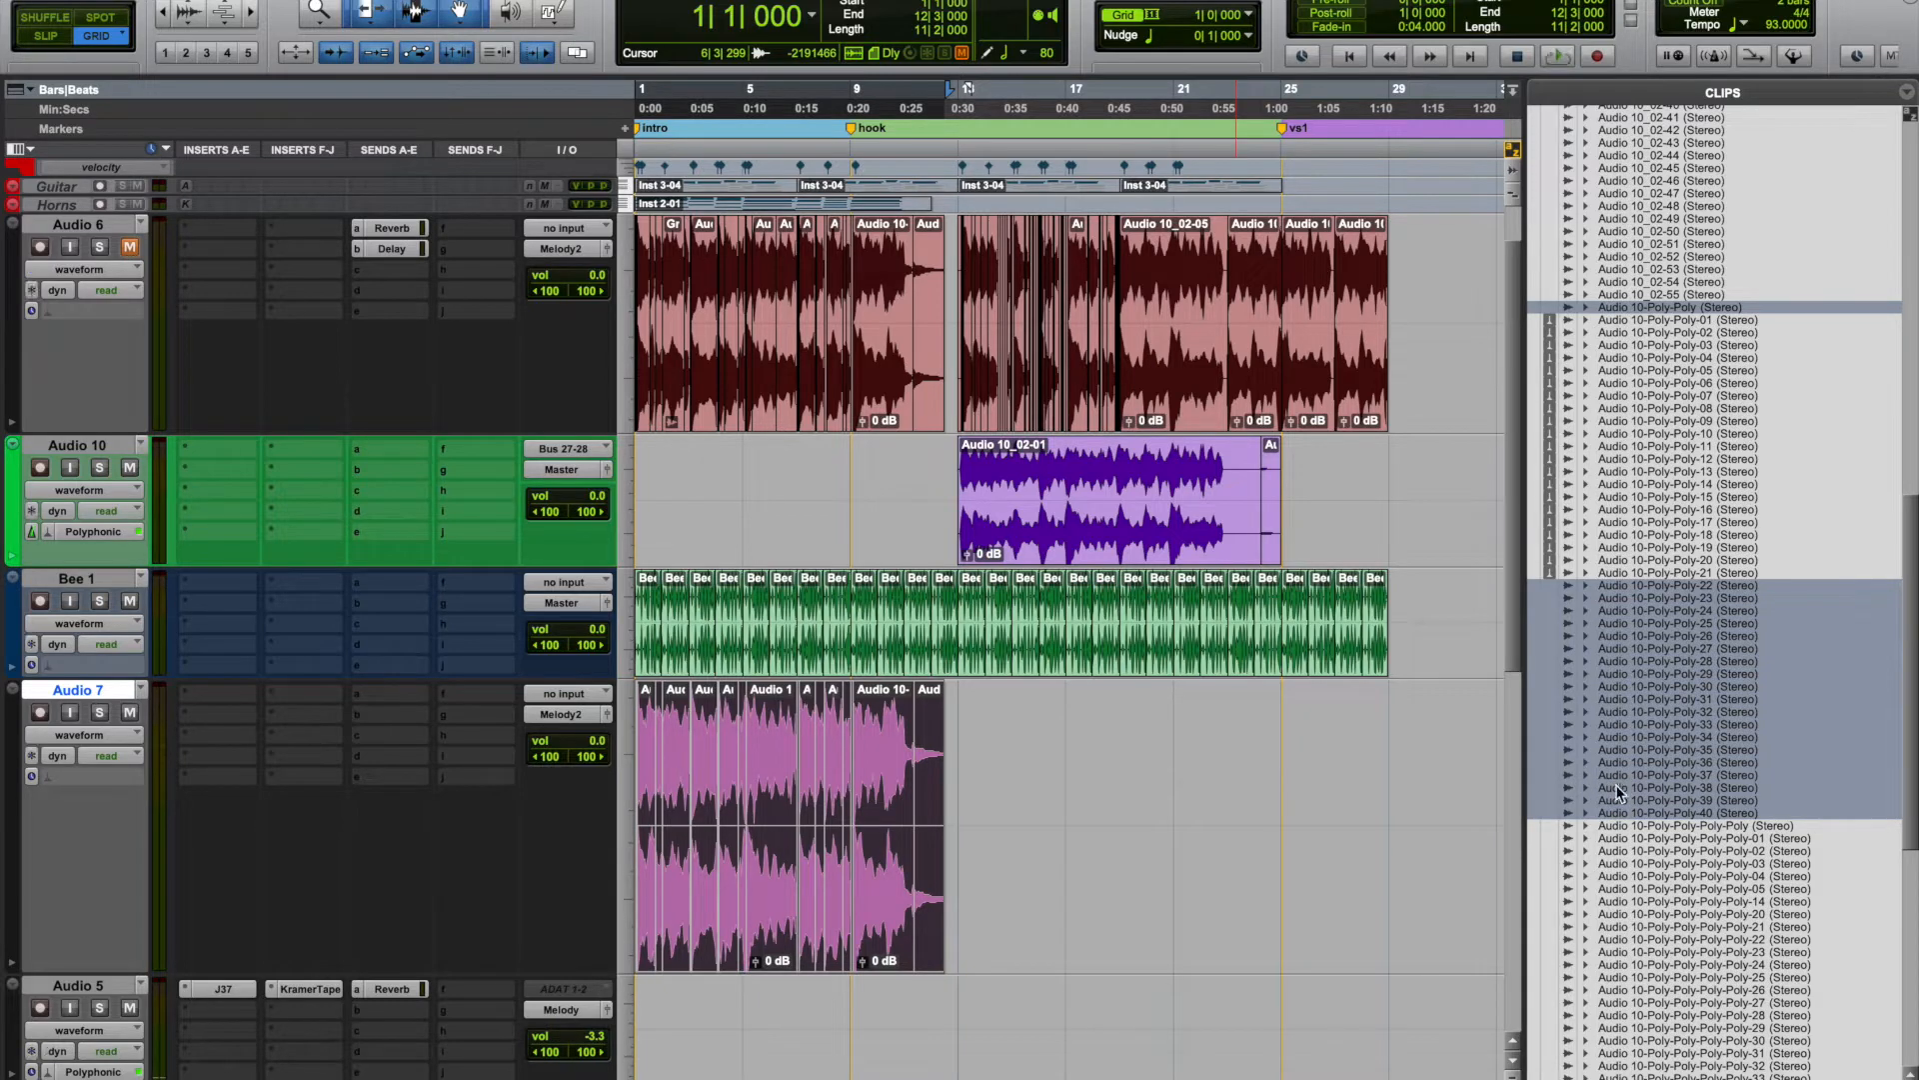
{"action": "left_click", "coordinate": [1617, 762], "text": "alt"}
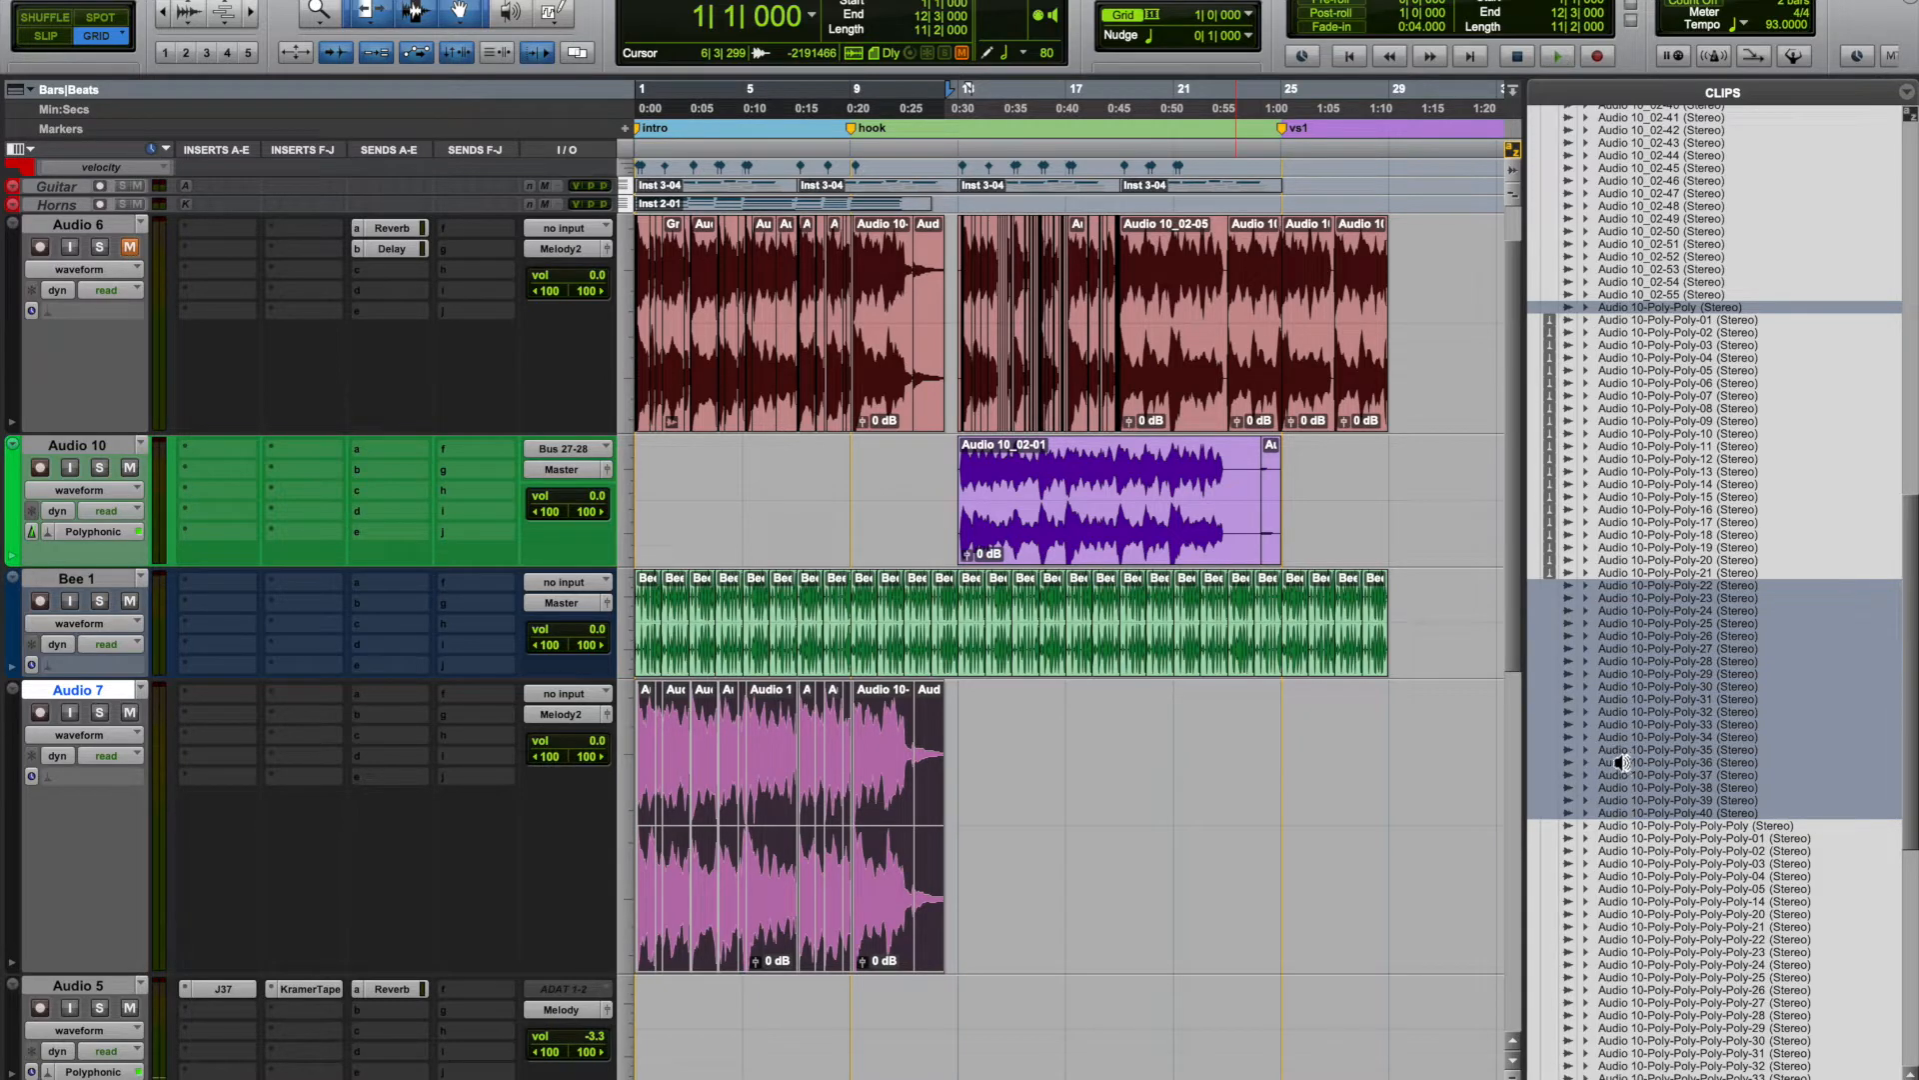
{"action": "left_click", "coordinate": [1621, 732], "text": "alt"}
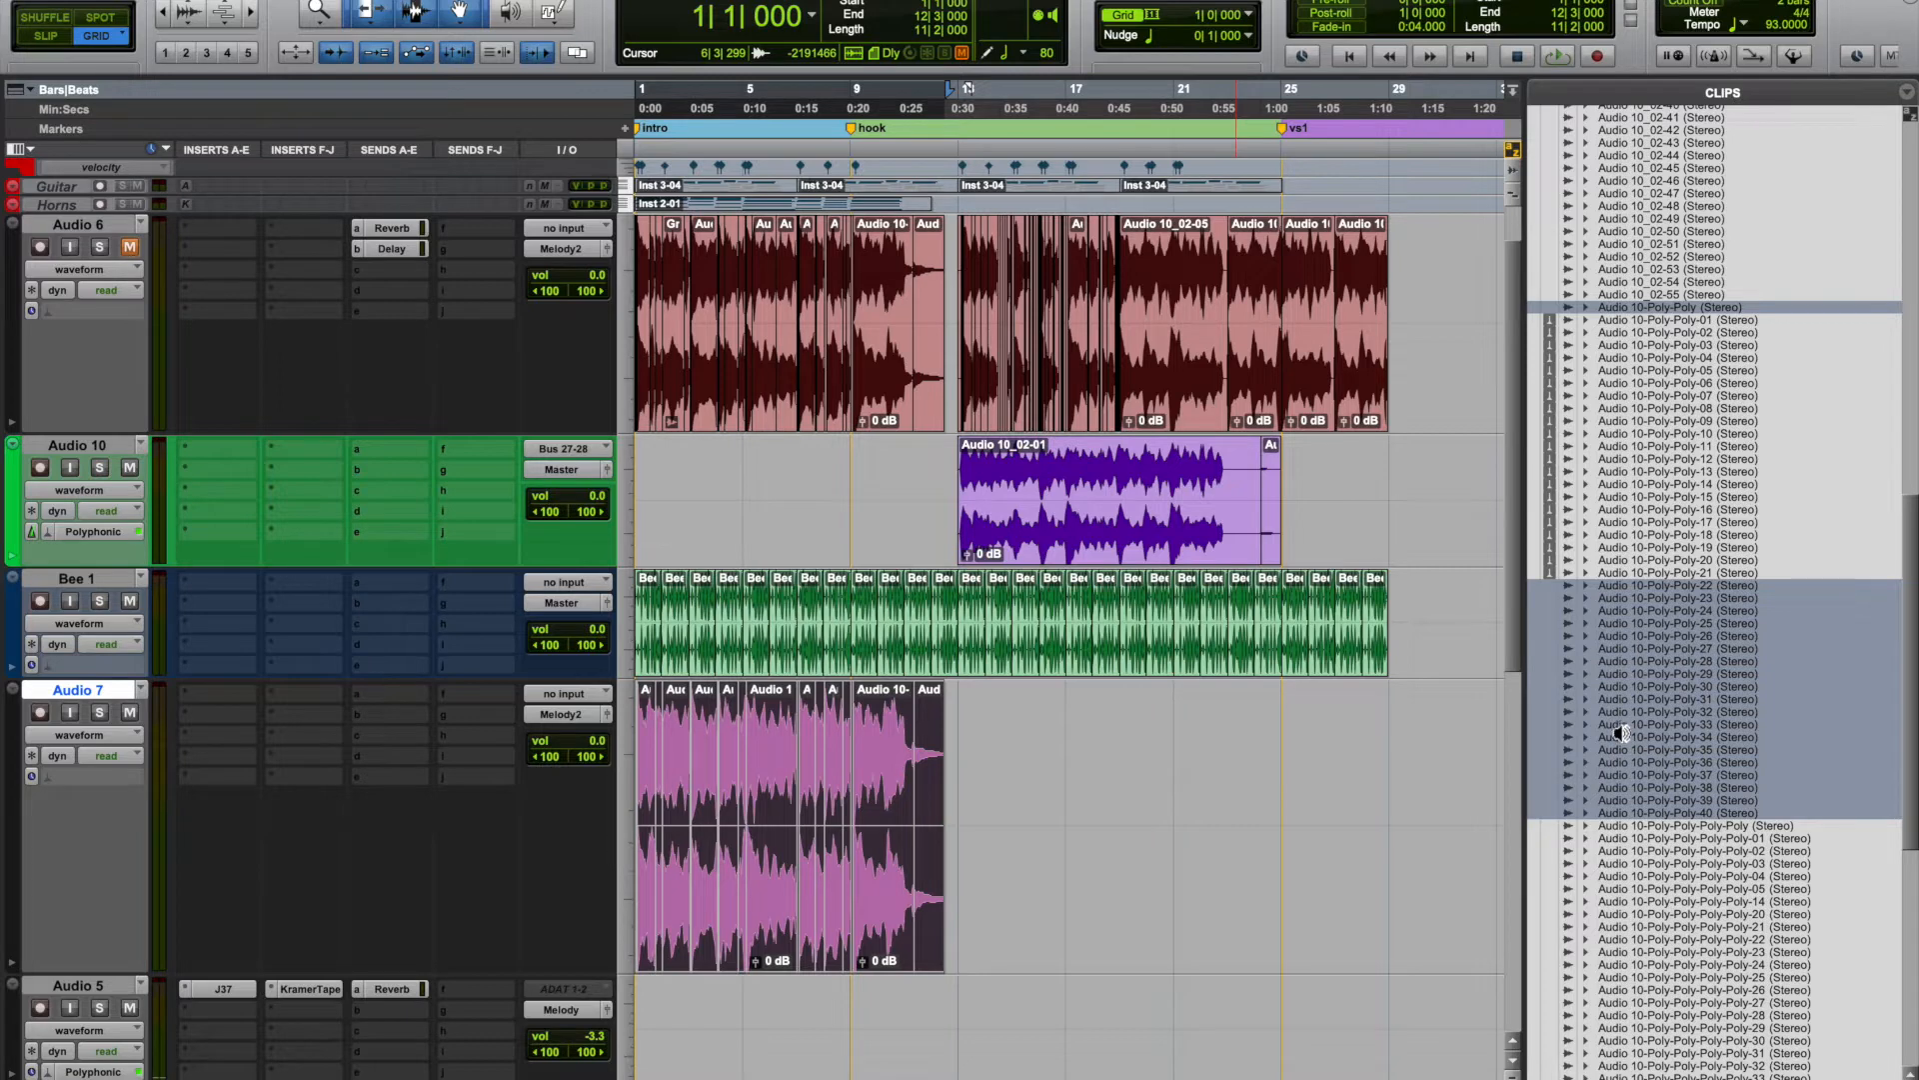
{"action": "left_click", "coordinate": [1615, 698], "text": "alt"}
{"action": "left_click", "coordinate": [1614, 684], "text": "alt"}
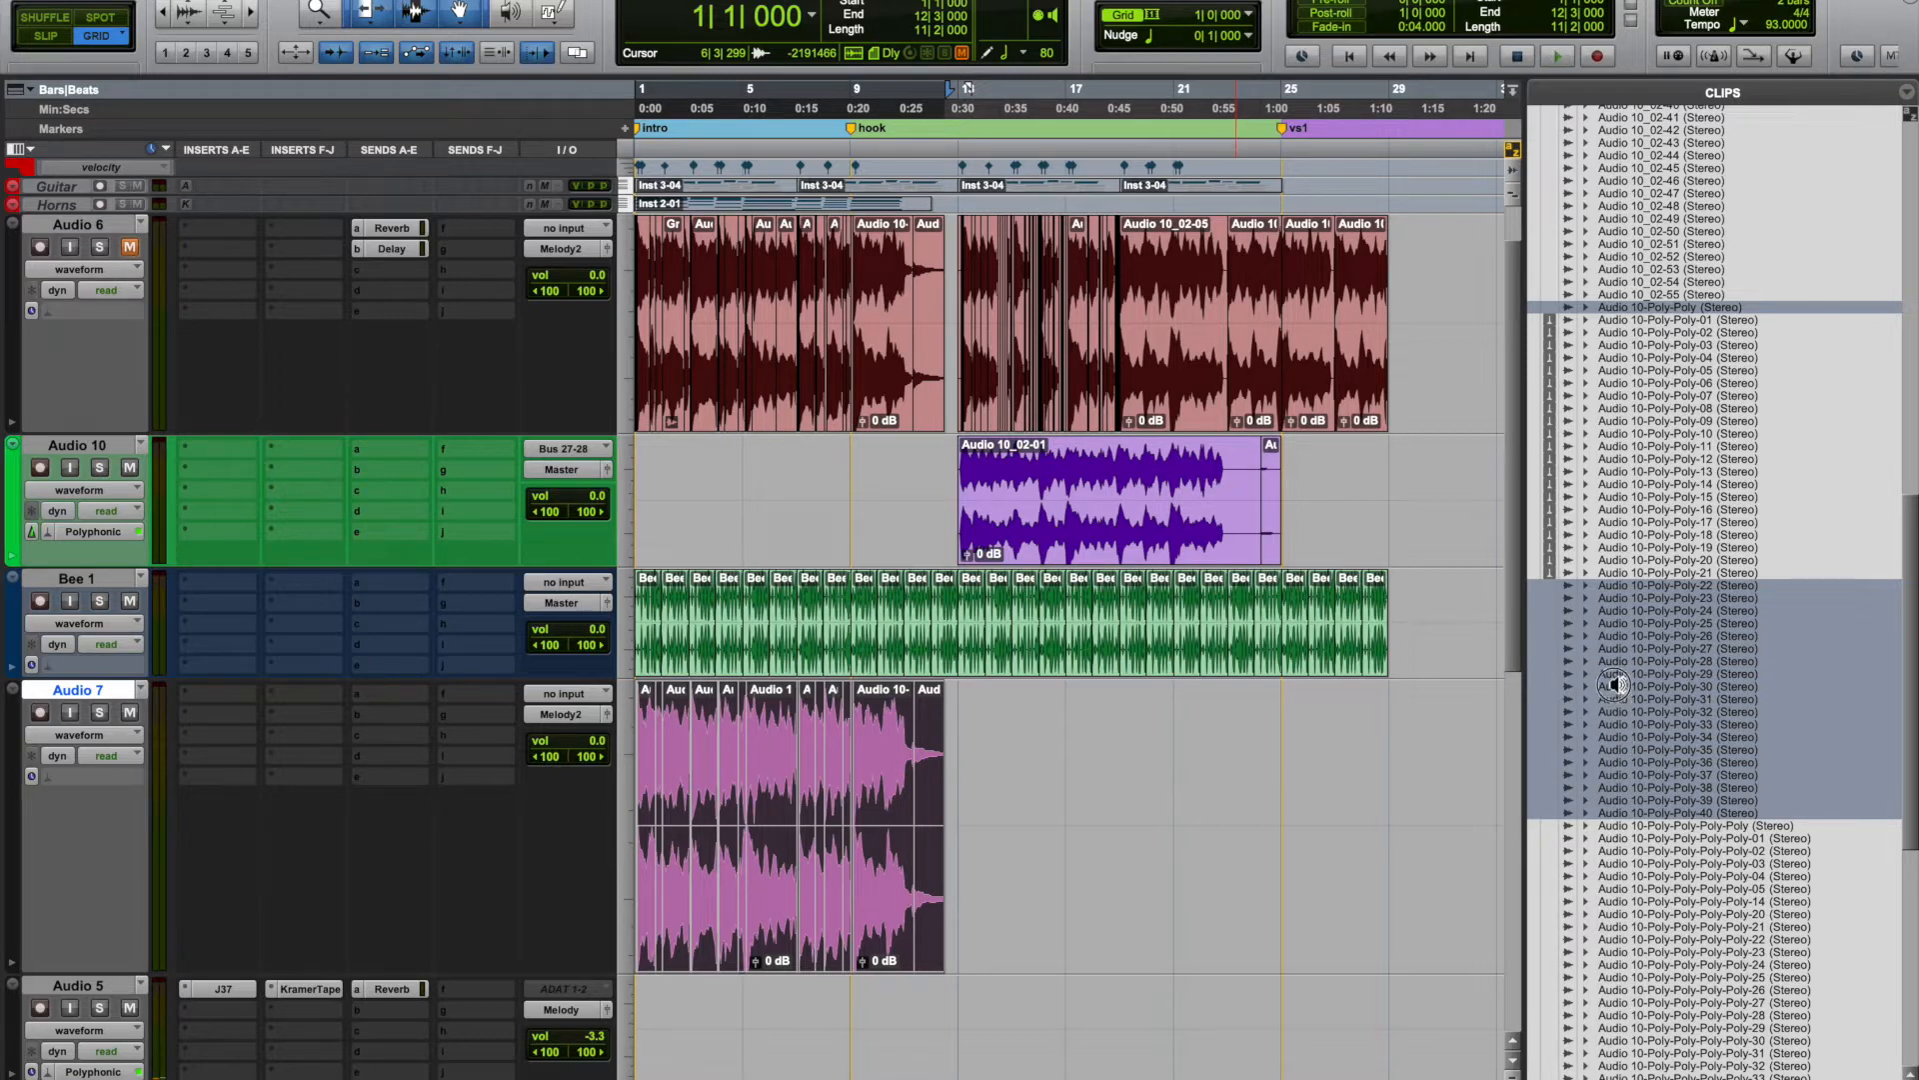
{"action": "left_click", "coordinate": [1615, 699], "text": "alt"}
{"action": "left_click", "coordinate": [1616, 713], "text": "alt"}
{"action": "left_click", "coordinate": [1617, 712]}
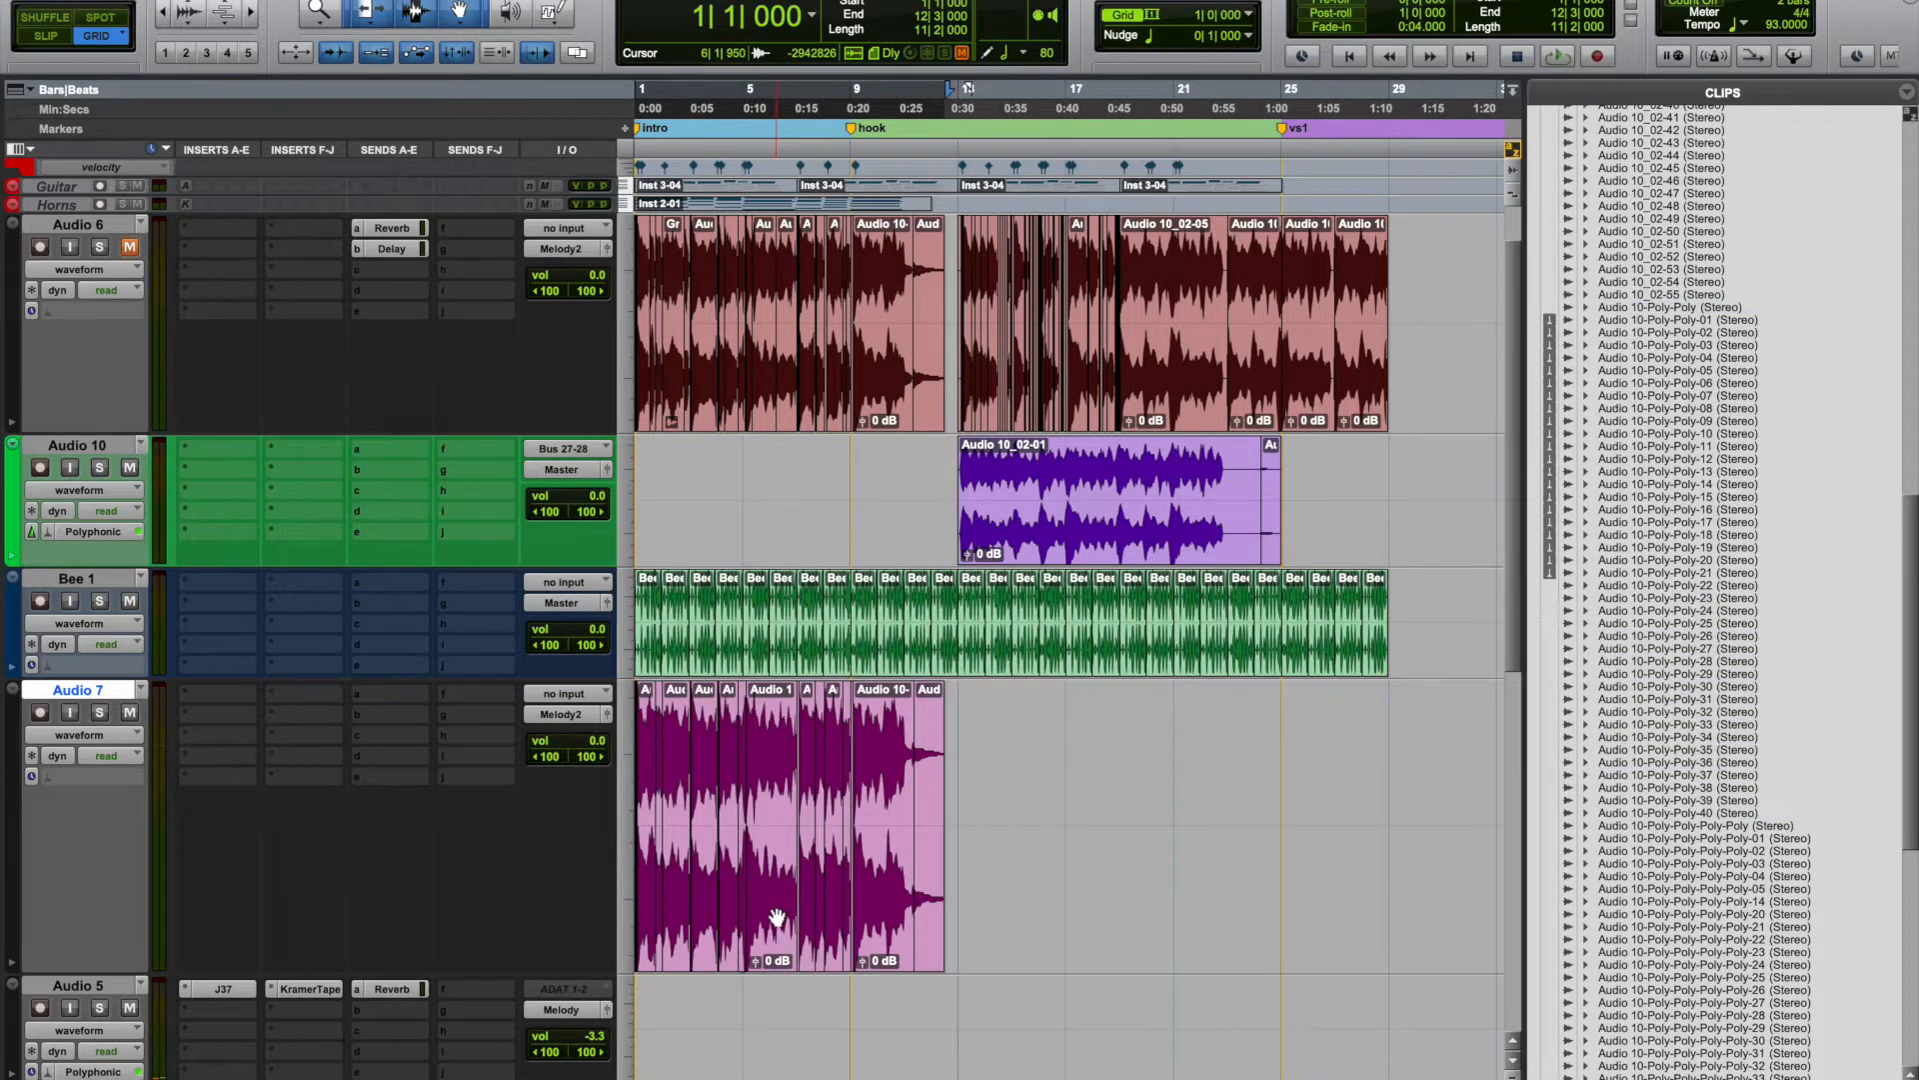
Select and play back the Audio 7 clips starting at bars 5 and 9.
{"action": "left_click", "coordinate": [775, 915]}
{"action": "key", "text": "space"}
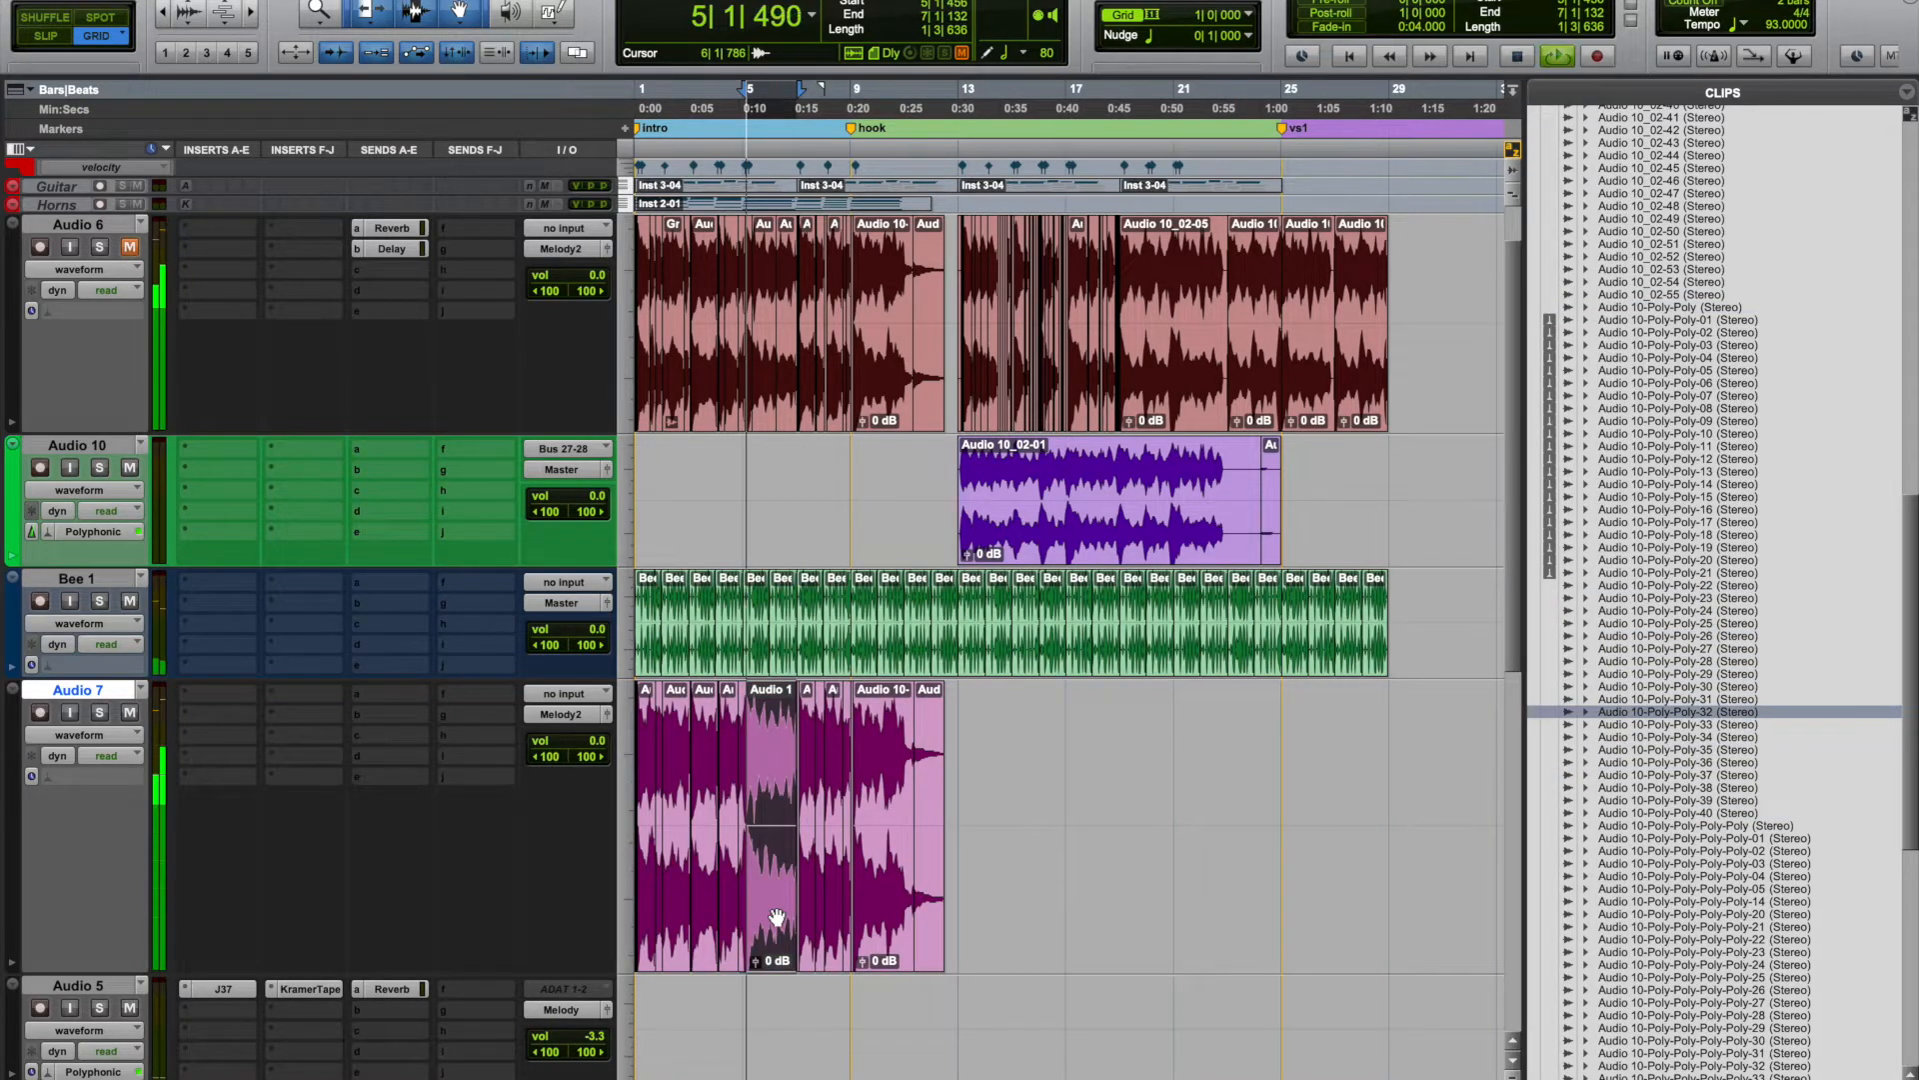
{"action": "left_click", "coordinate": [885, 925]}
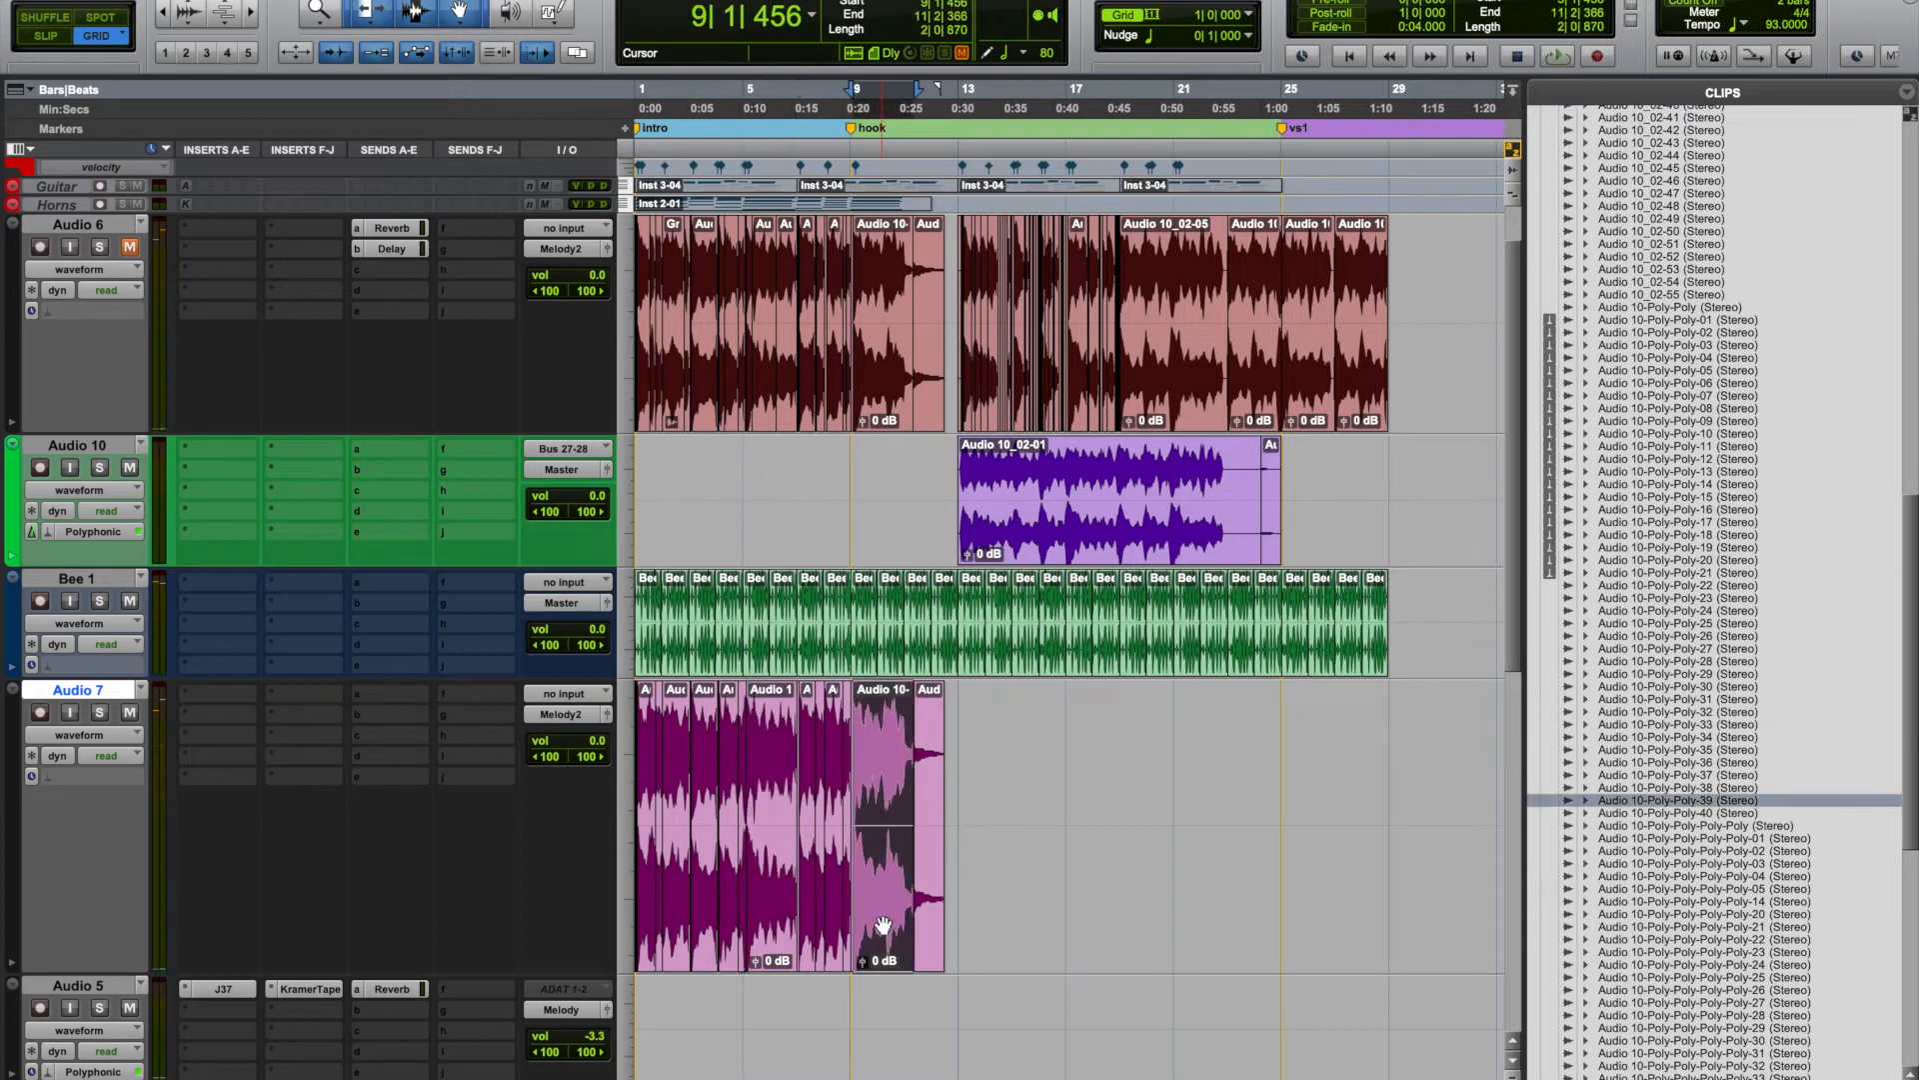
{"action": "key", "text": "space"}
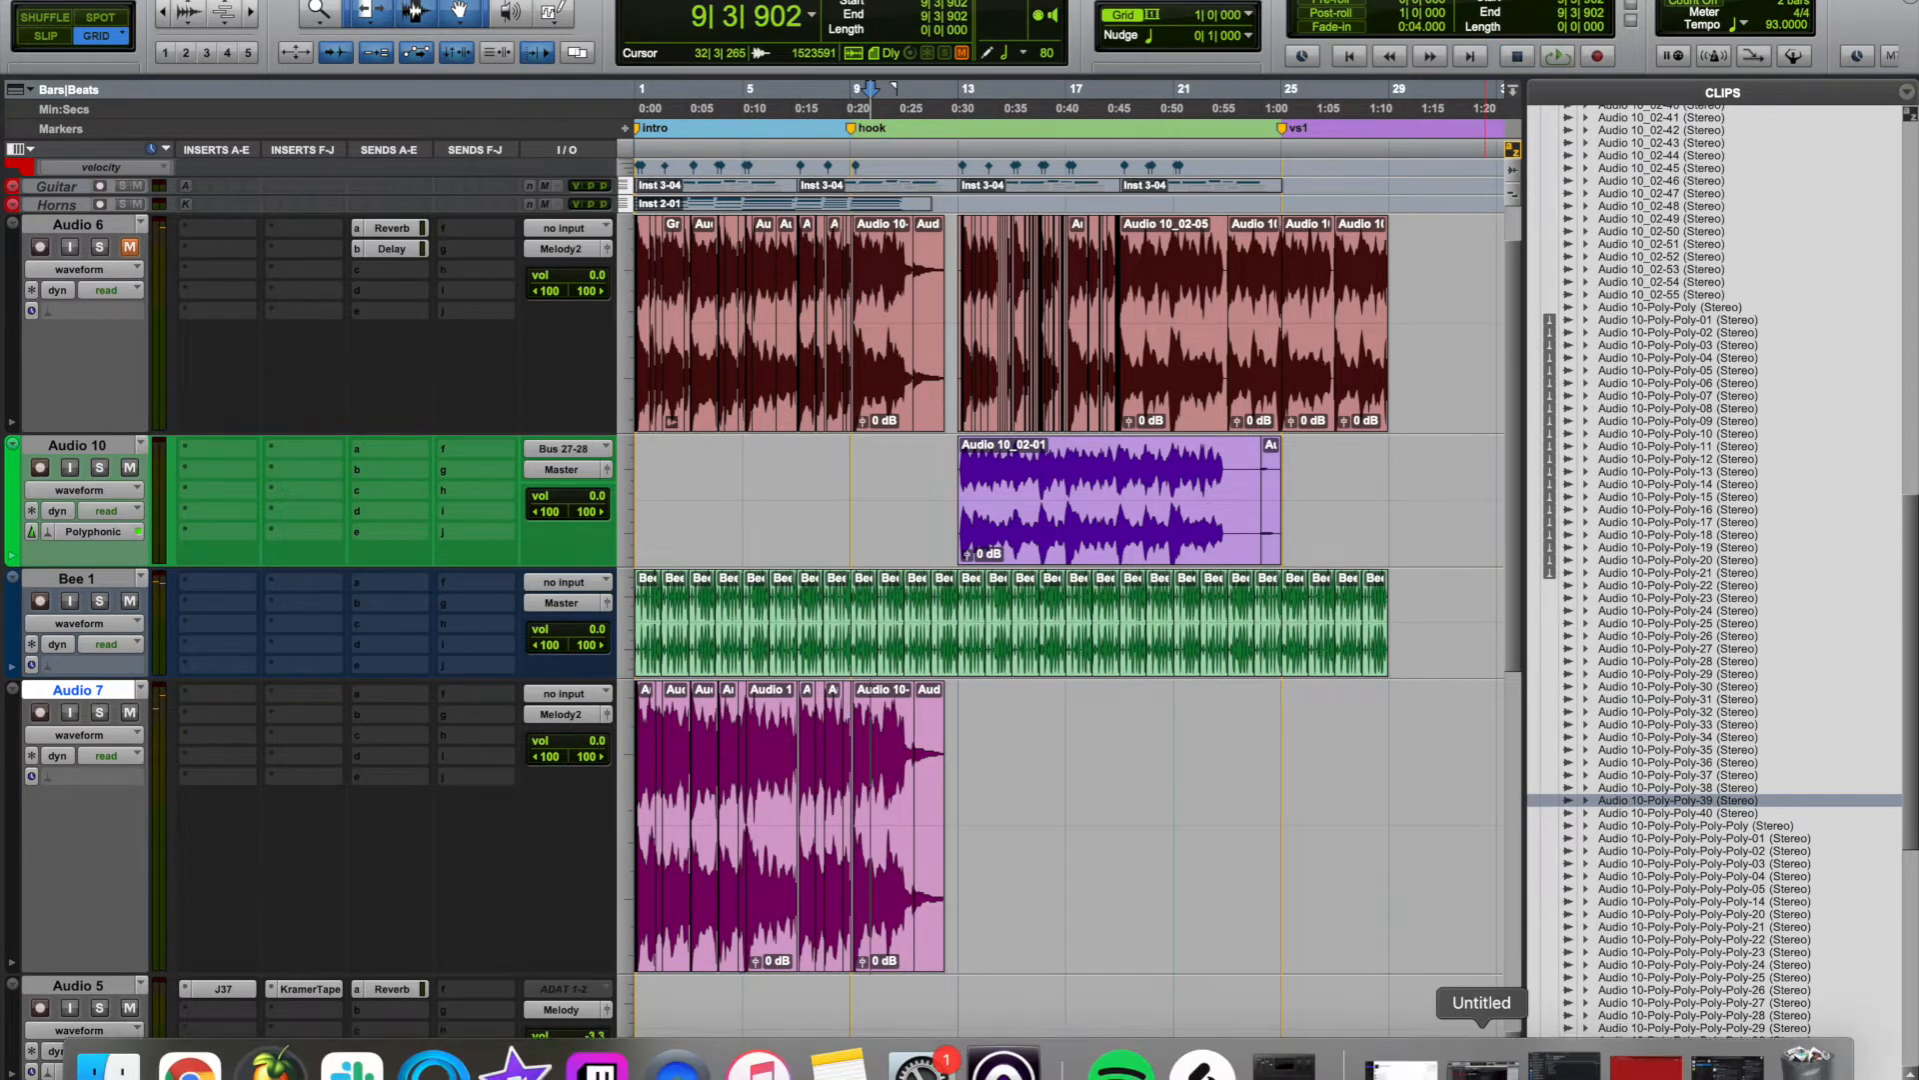
Hide the Clips list and consolidate all the Audio 7 clips into a single clip.
{"action": "left_click", "coordinate": [1512, 1076]}
{"action": "left_click", "coordinate": [932, 913]}
{"action": "left_click", "coordinate": [645, 940], "text": "shift"}
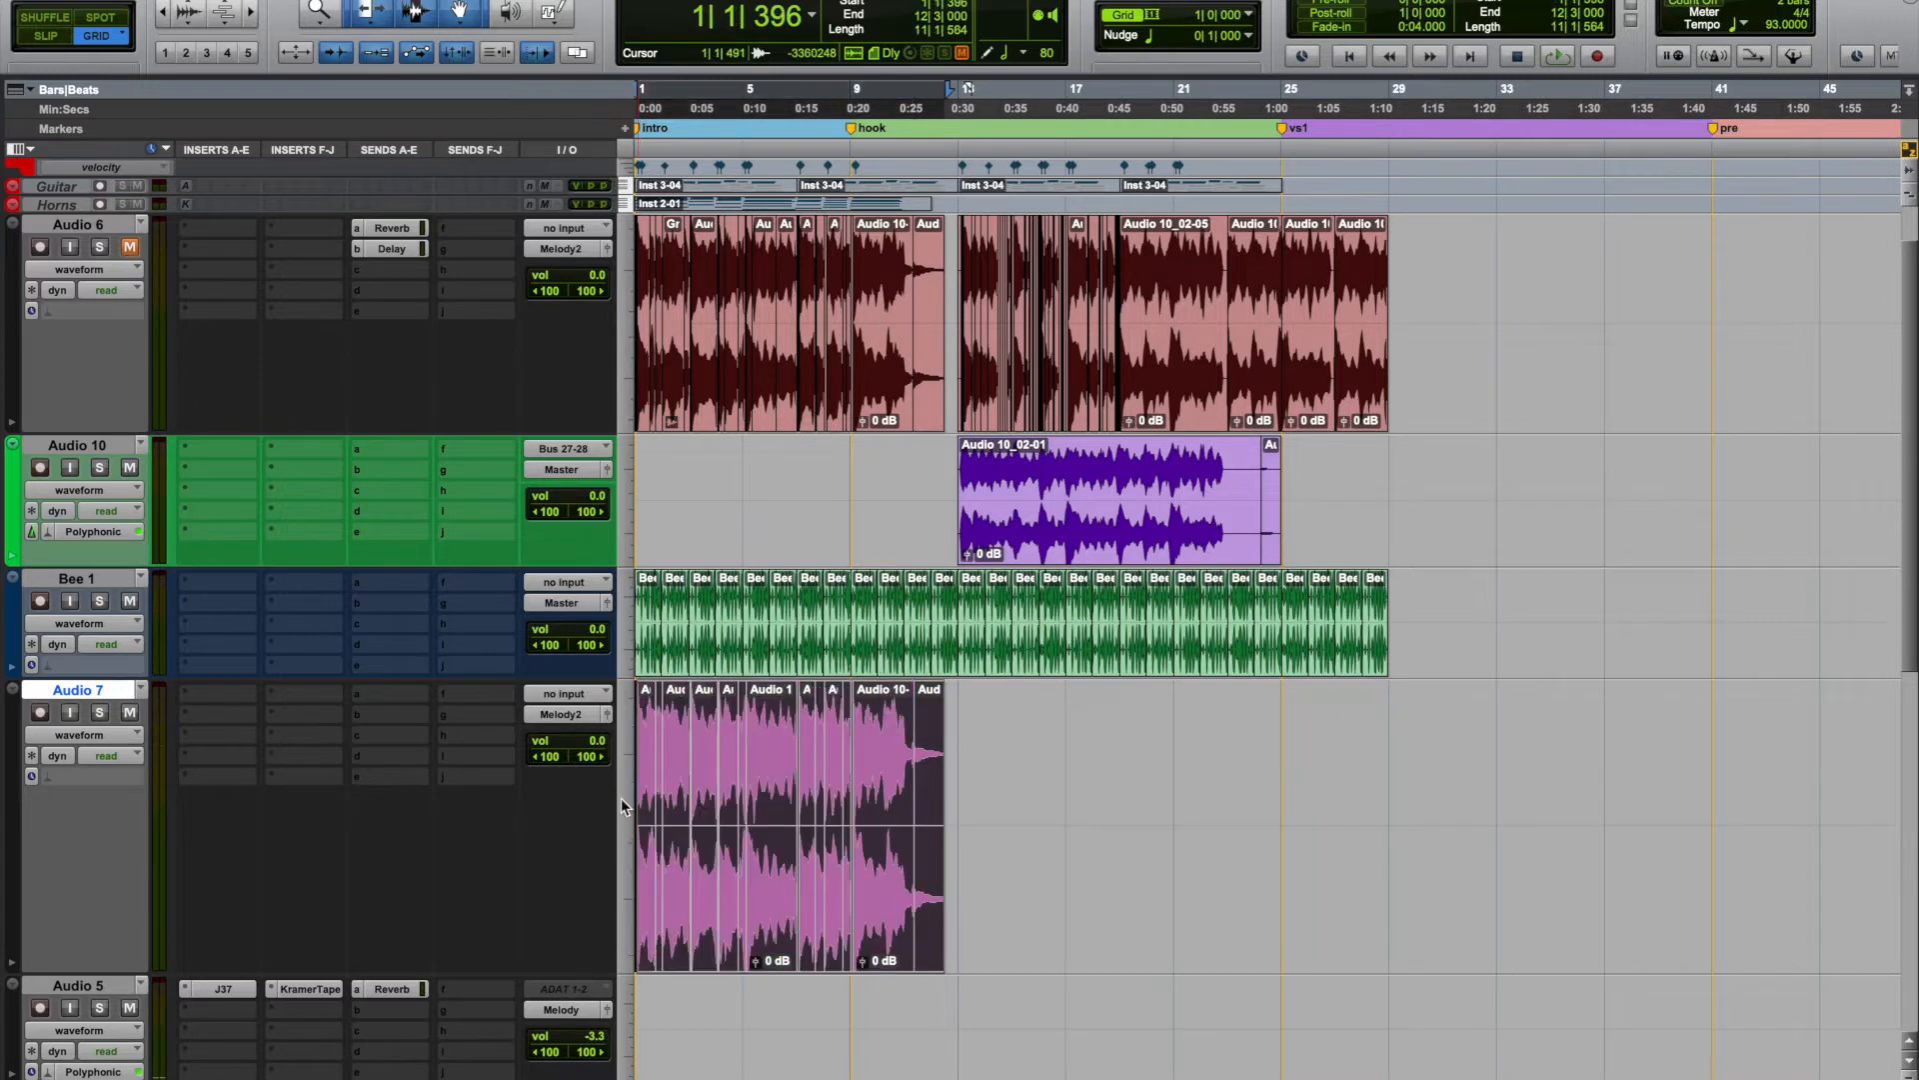
{"action": "key", "text": "alt+shift+3"}
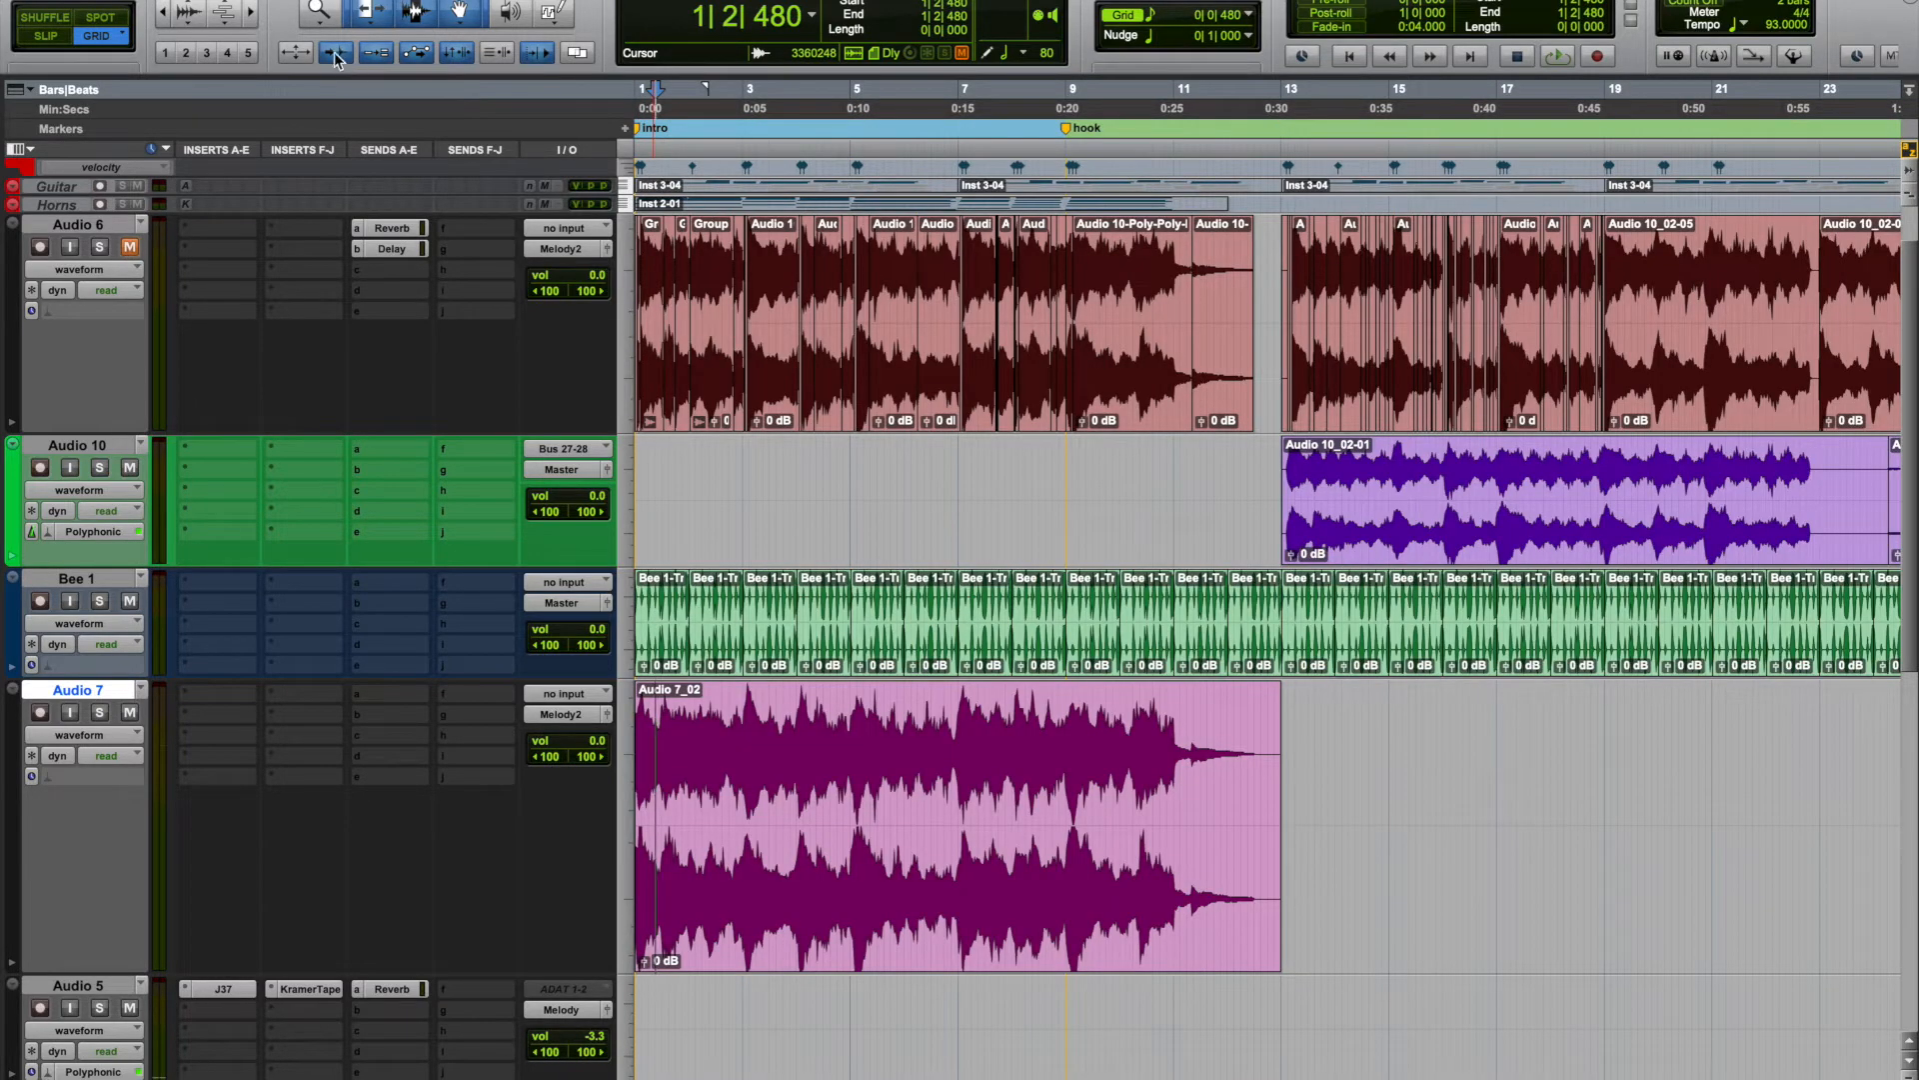
Turn on Tab to Transients and return to the session start with a closer view of the Audio 7 clip.
{"action": "left_click", "coordinate": [335, 57]}
{"action": "key", "text": "t"}
{"action": "key", "text": "Return"}
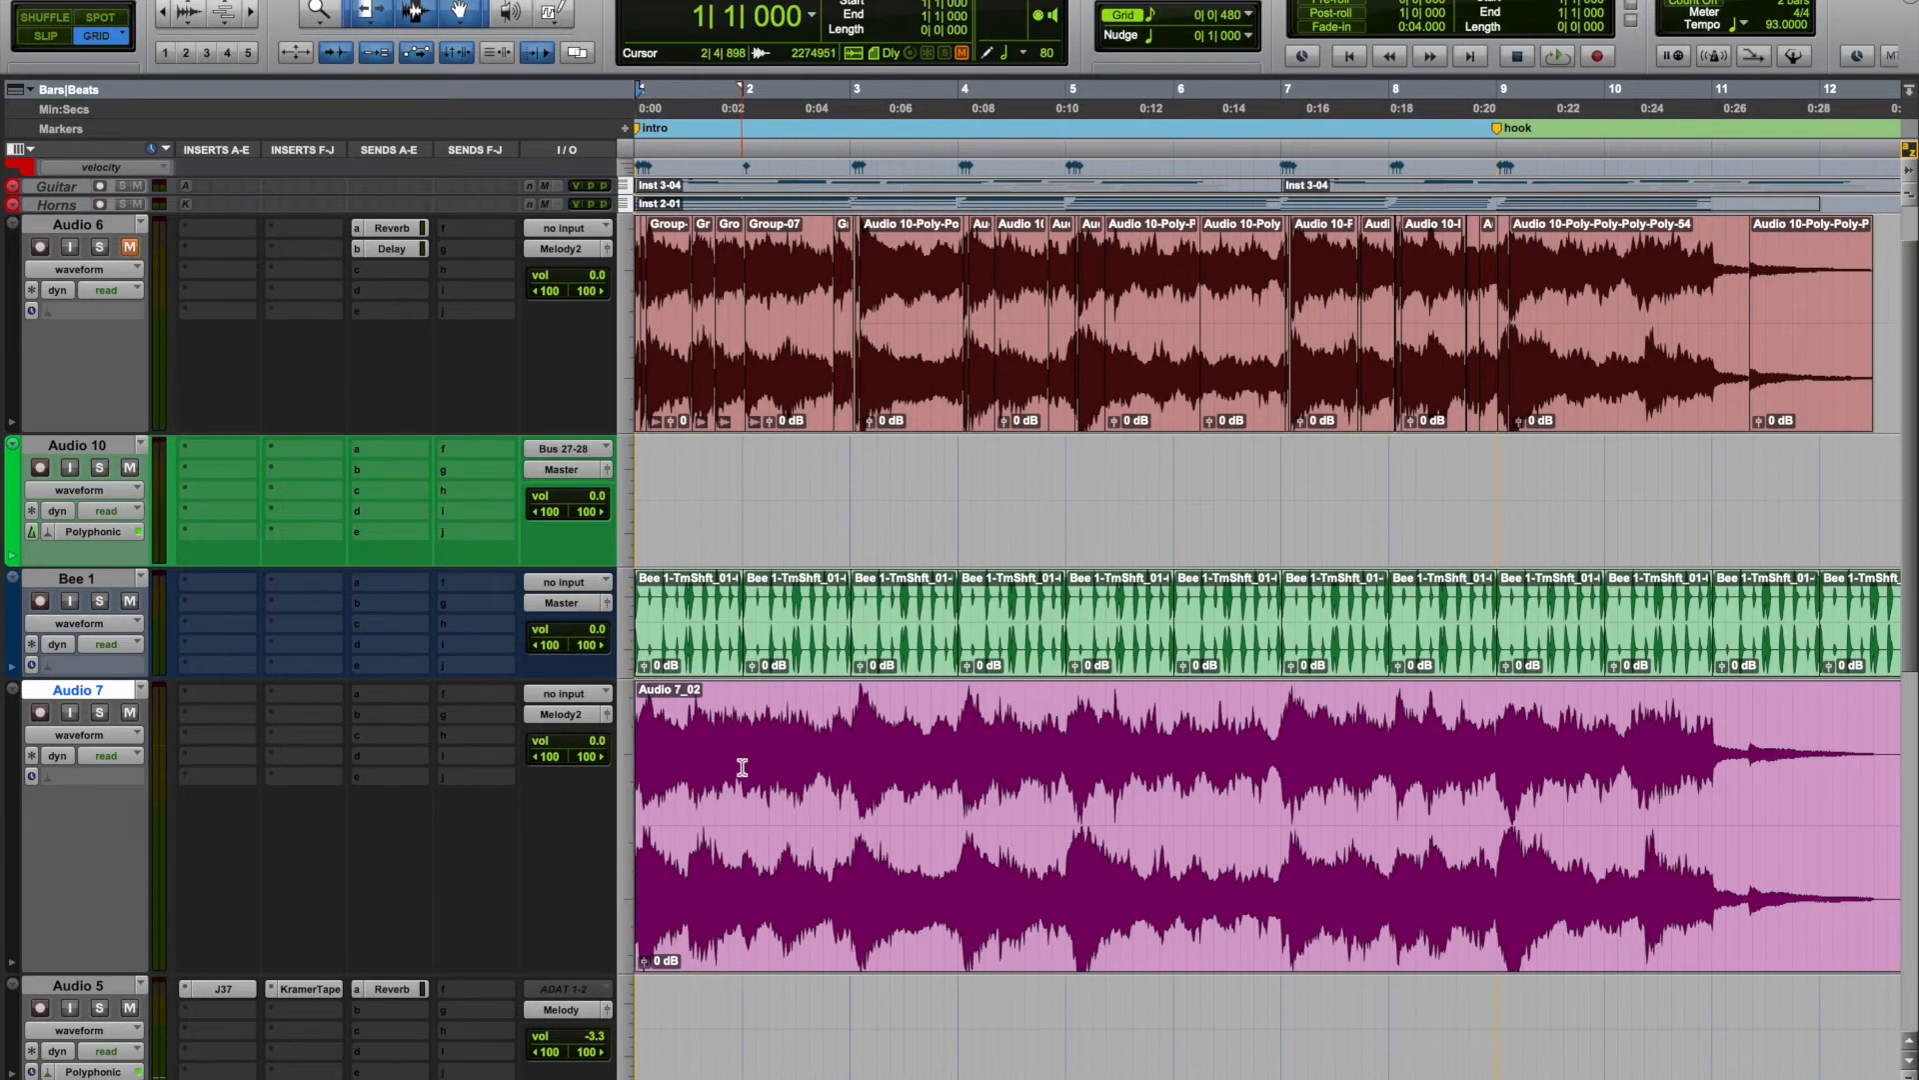
Step through the transients of the Audio 7 clip and separate the clip at the transient just after bar 3.
{"action": "key", "text": "Tab"}
{"action": "key", "text": "Tab"}
{"action": "key", "text": "Tab"}
{"action": "key", "text": "Tab"}
{"action": "key", "text": "alt+Tab"}
{"action": "key", "text": "Tab"}
{"action": "key", "text": "alt+Tab"}
{"action": "key", "text": "Tab"}
{"action": "key", "text": "Tab"}
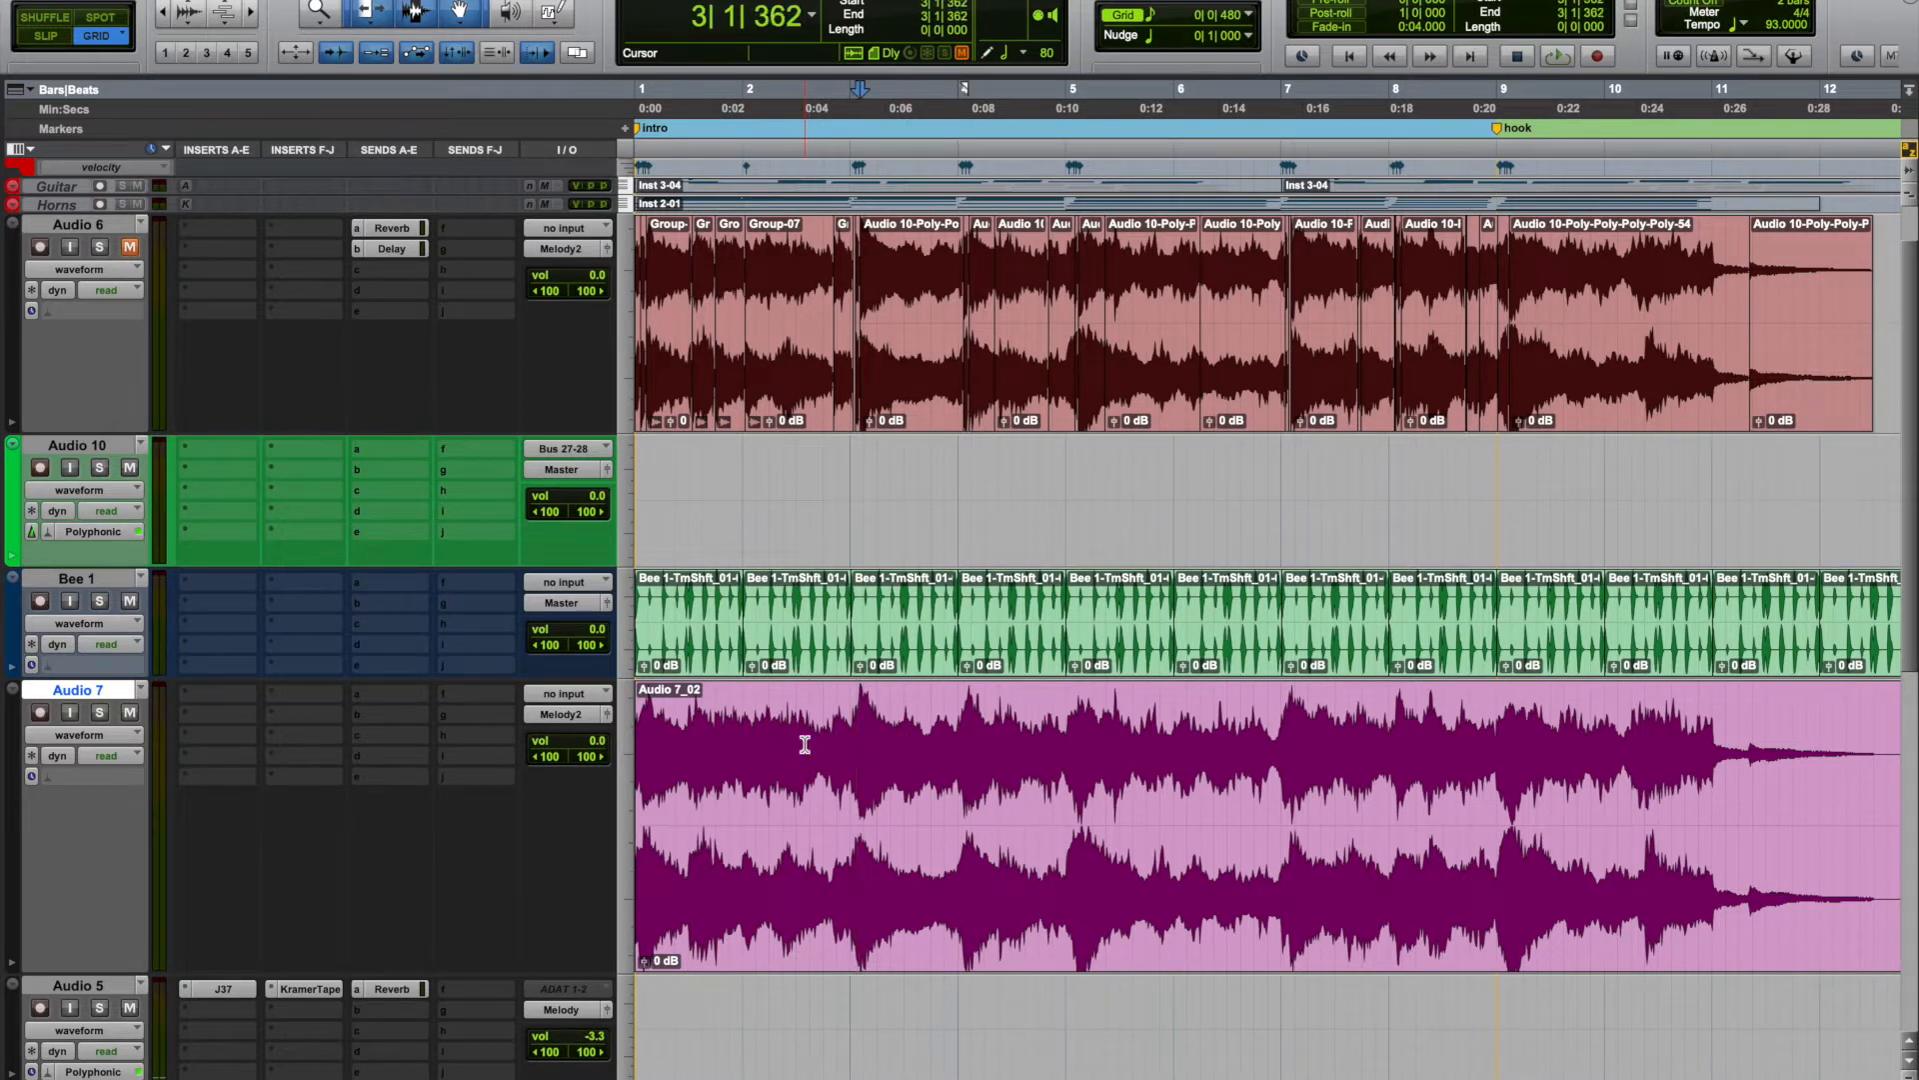
{"action": "key", "text": "alt+Tab"}
{"action": "key", "text": "Tab"}
{"action": "key", "text": "super+e"}
Play back the first separated Audio 7 slice from bar 1.
{"action": "left_click", "coordinate": [768, 876]}
{"action": "key", "text": "space"}
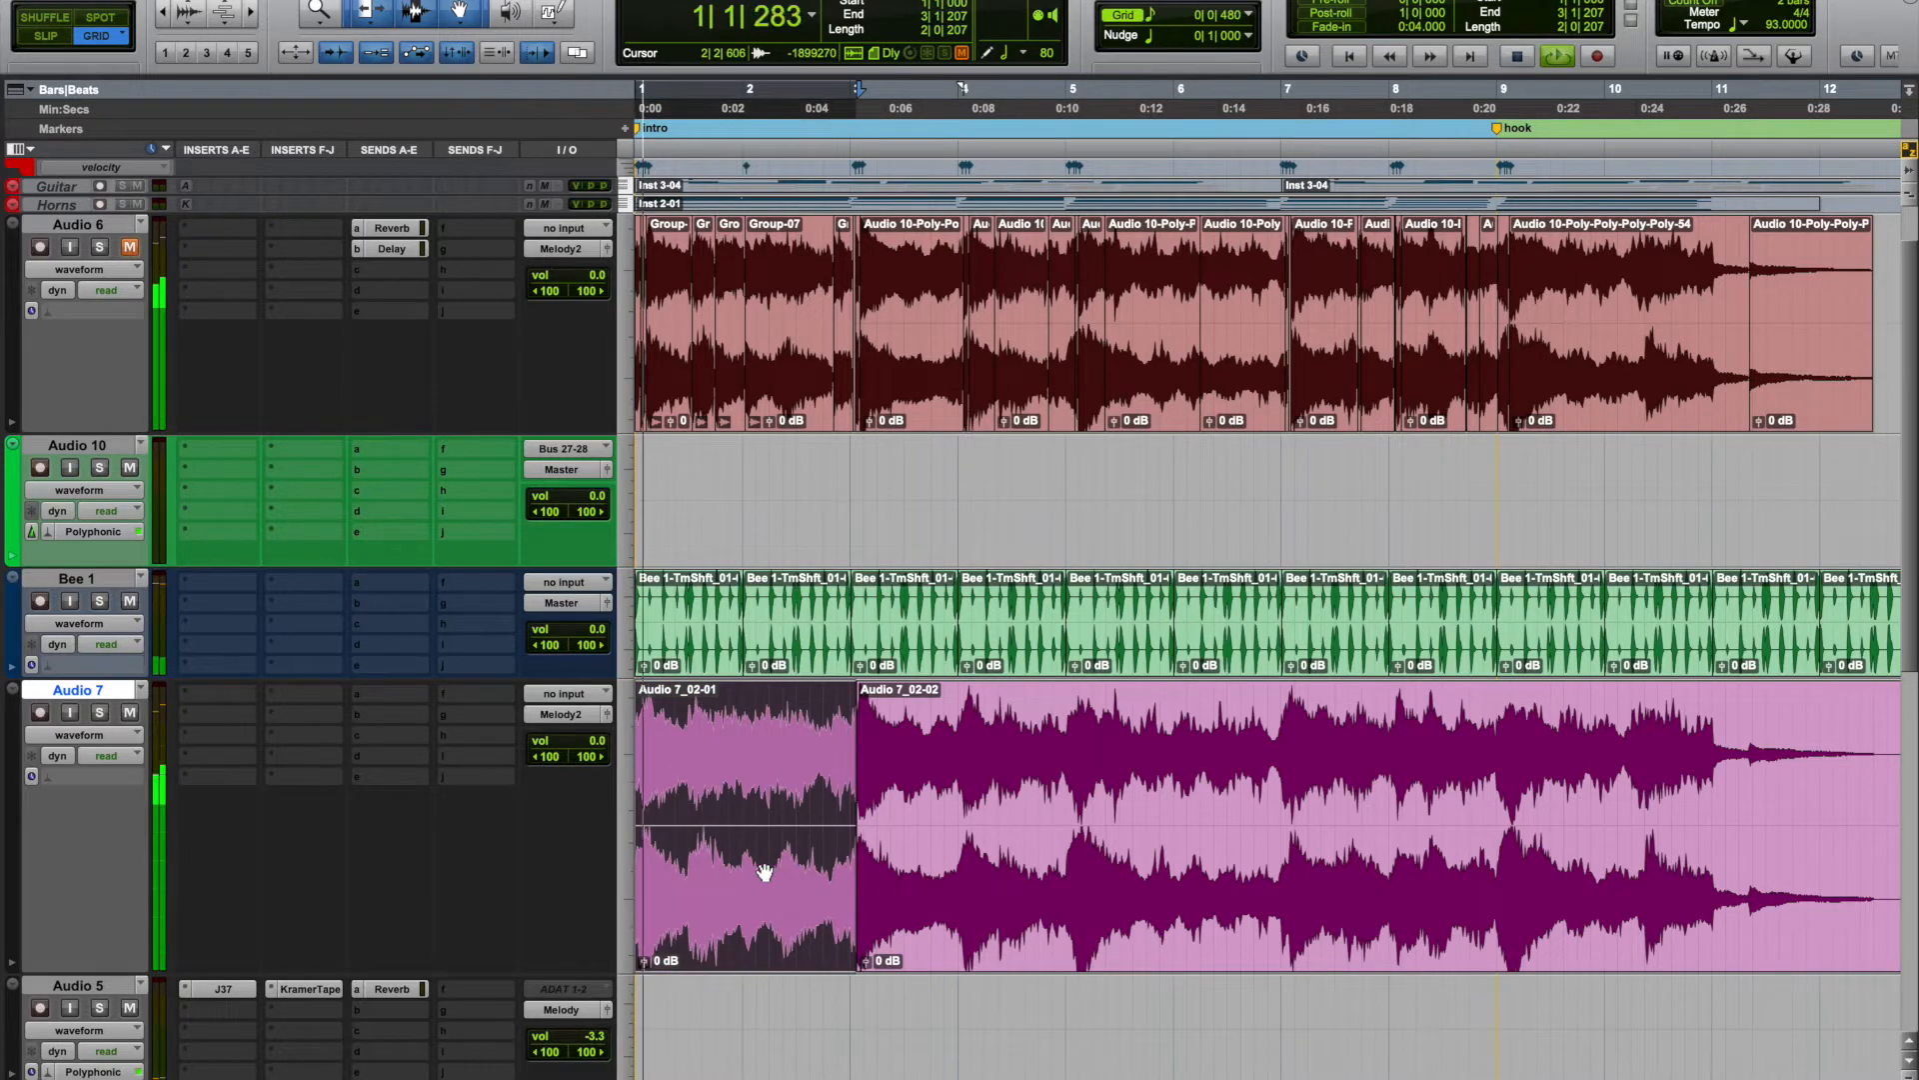
{"action": "key", "text": "space"}
{"action": "left_click", "coordinate": [737, 924]}
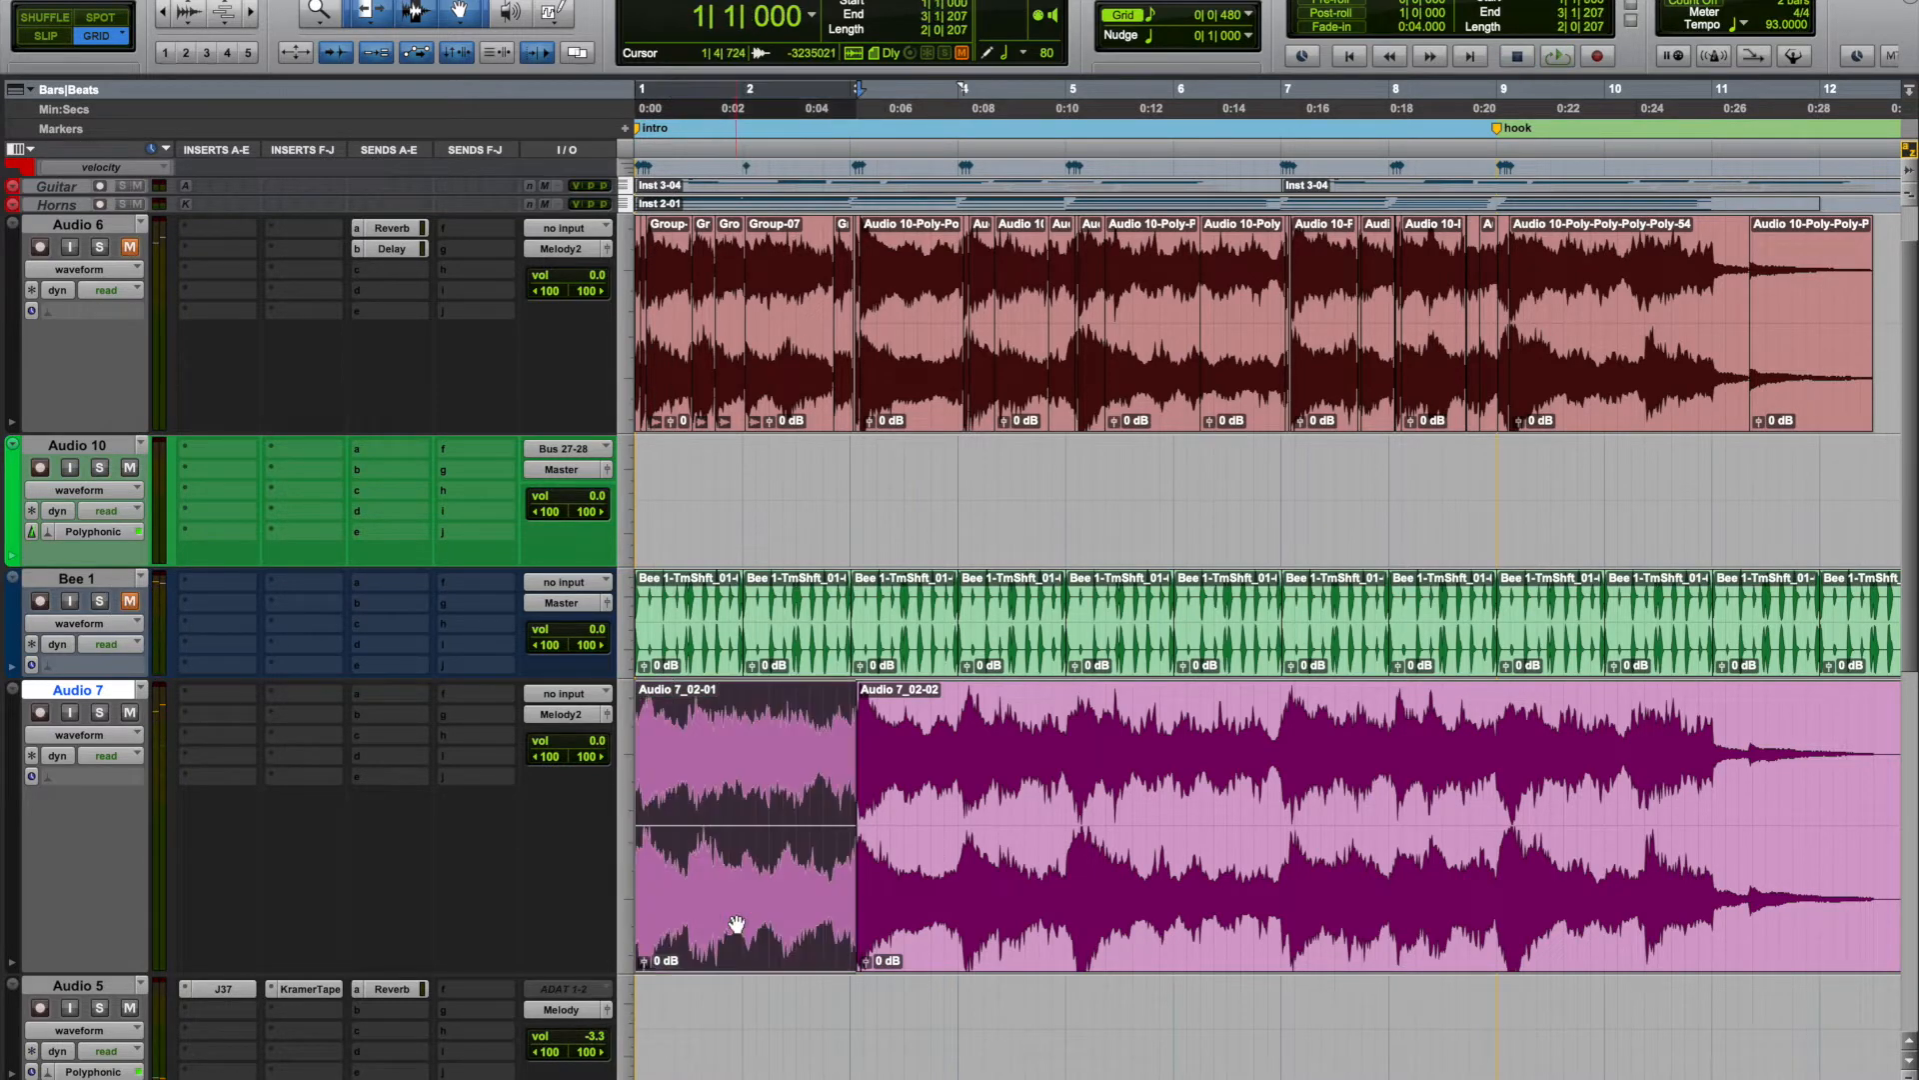
{"action": "key", "text": "space"}
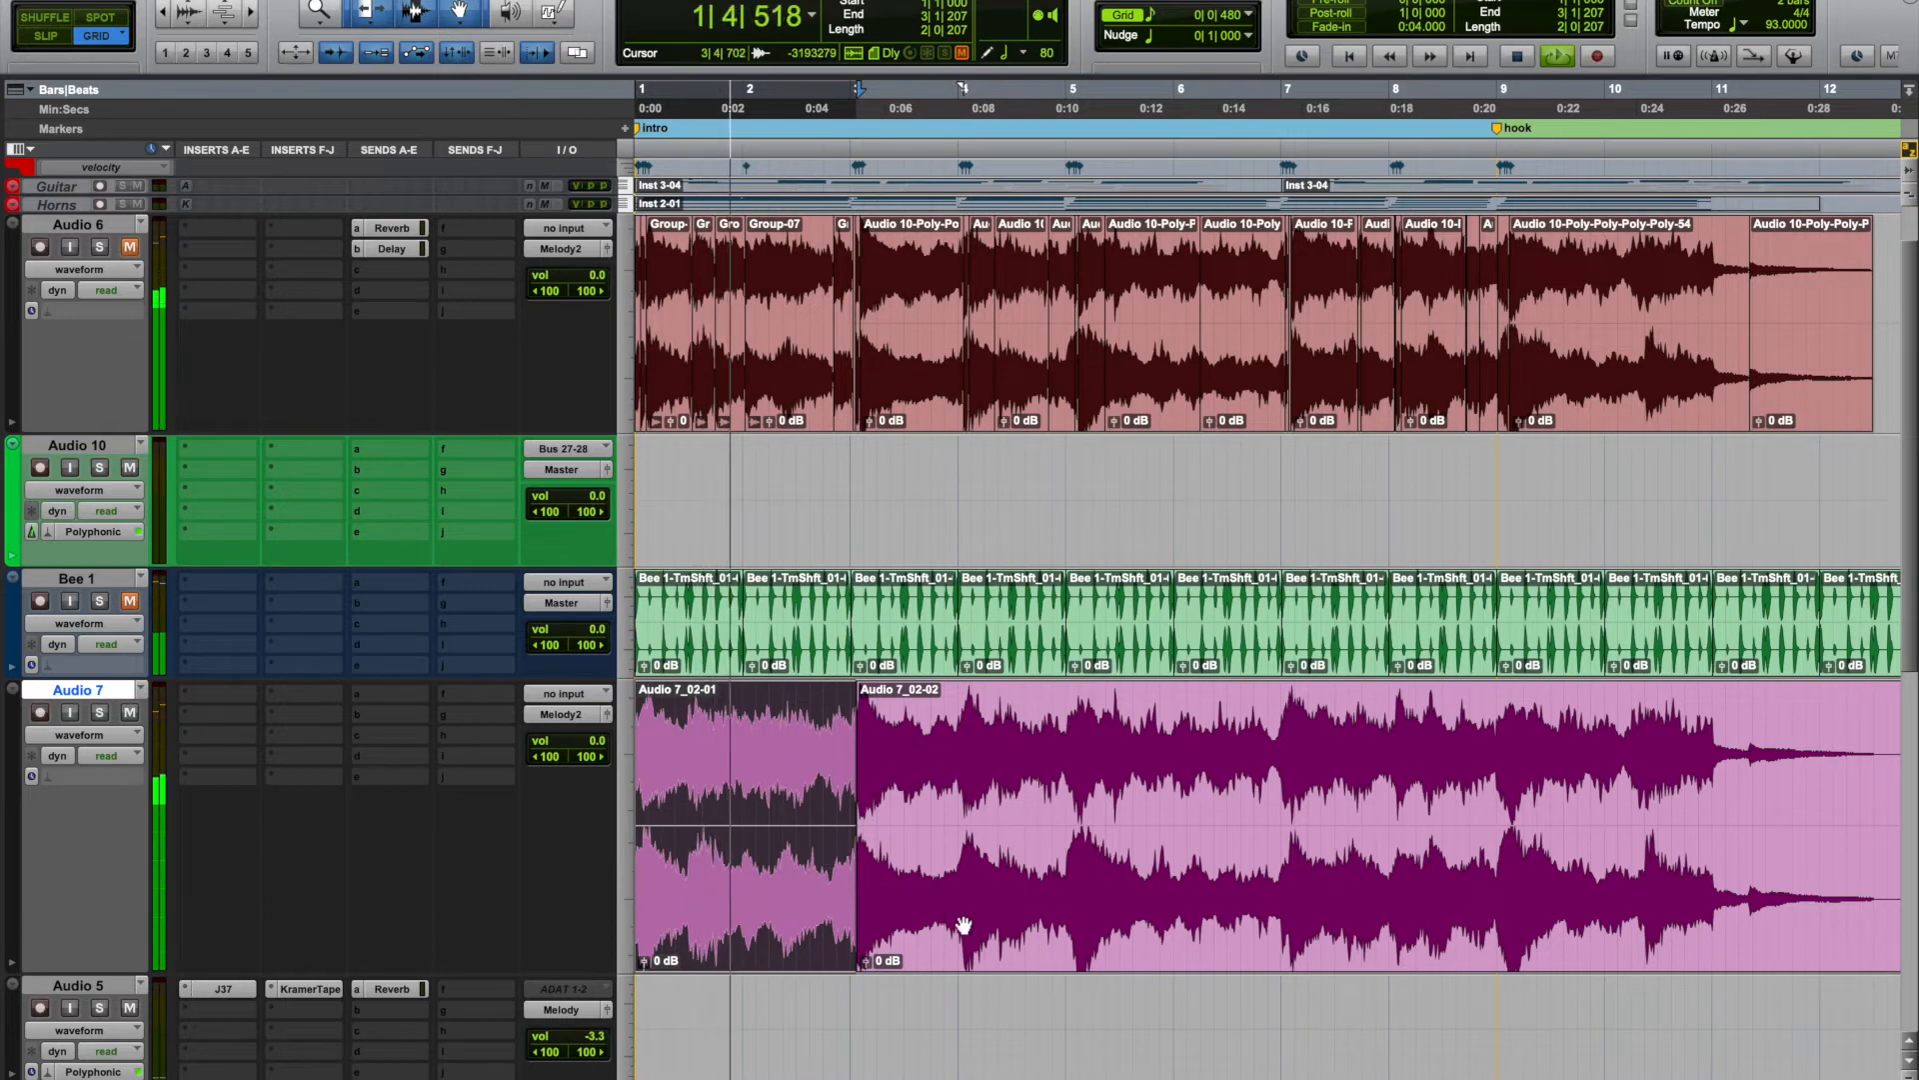
{"action": "key", "text": "space"}
Separate the first Audio 7 slice at the transient near beat 4 of bar 1 and select its opening part.
{"action": "left_click", "coordinate": [663, 731]}
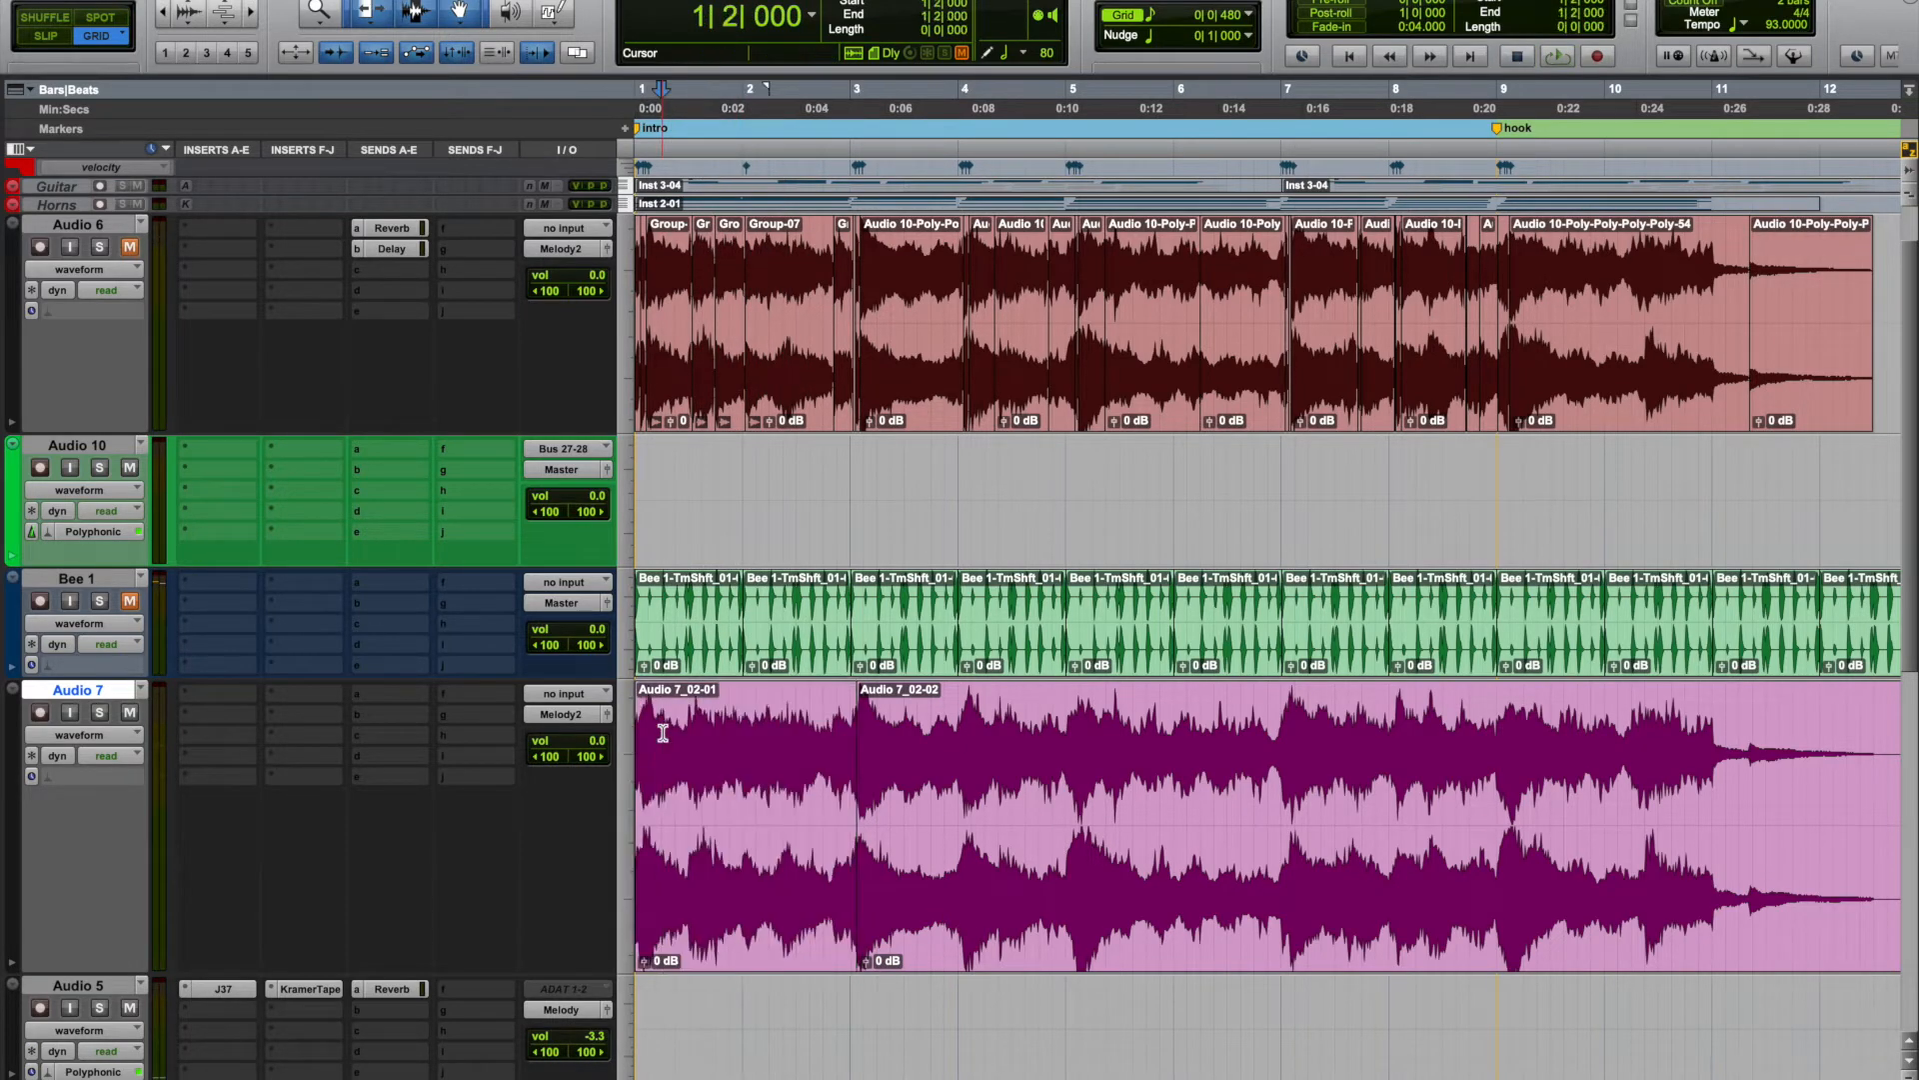
{"action": "key", "text": "b"}
{"action": "left_click", "coordinate": [691, 925]}
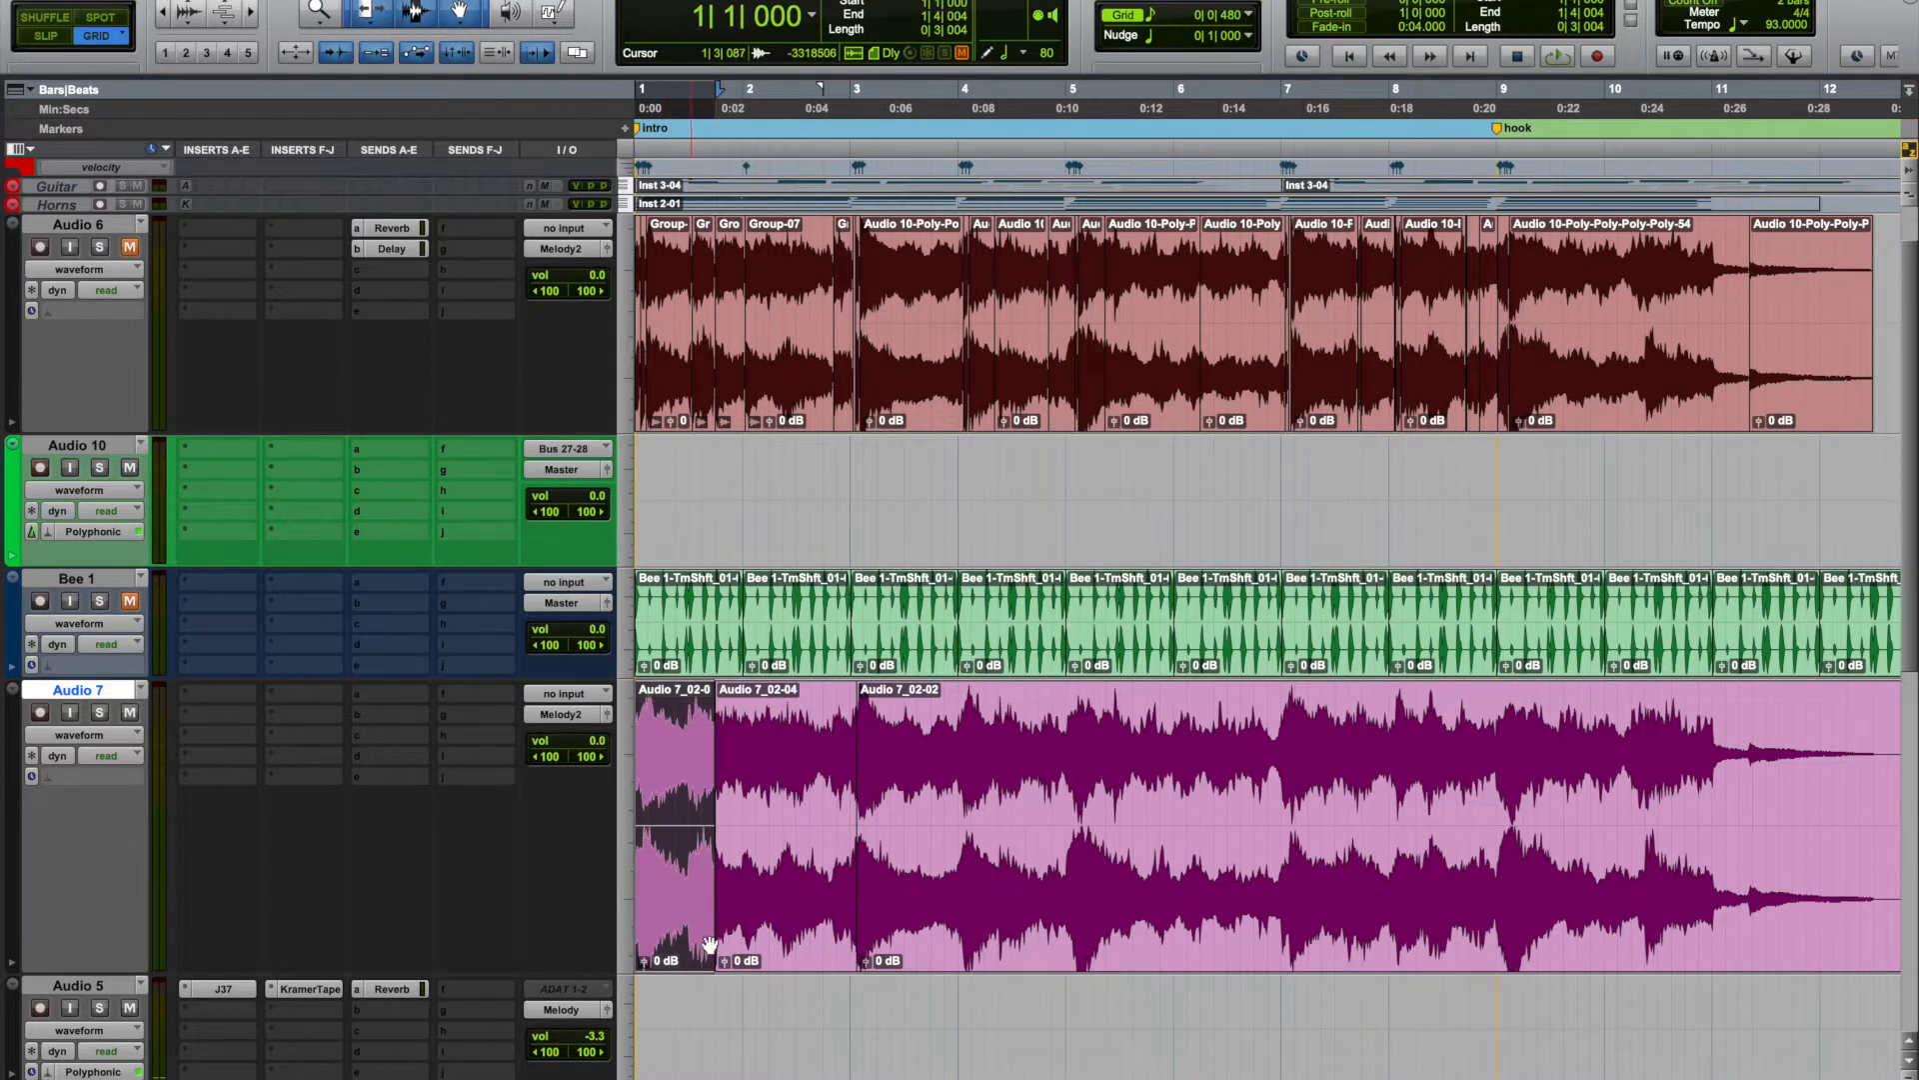
{"action": "key", "text": "super+bracketright"}
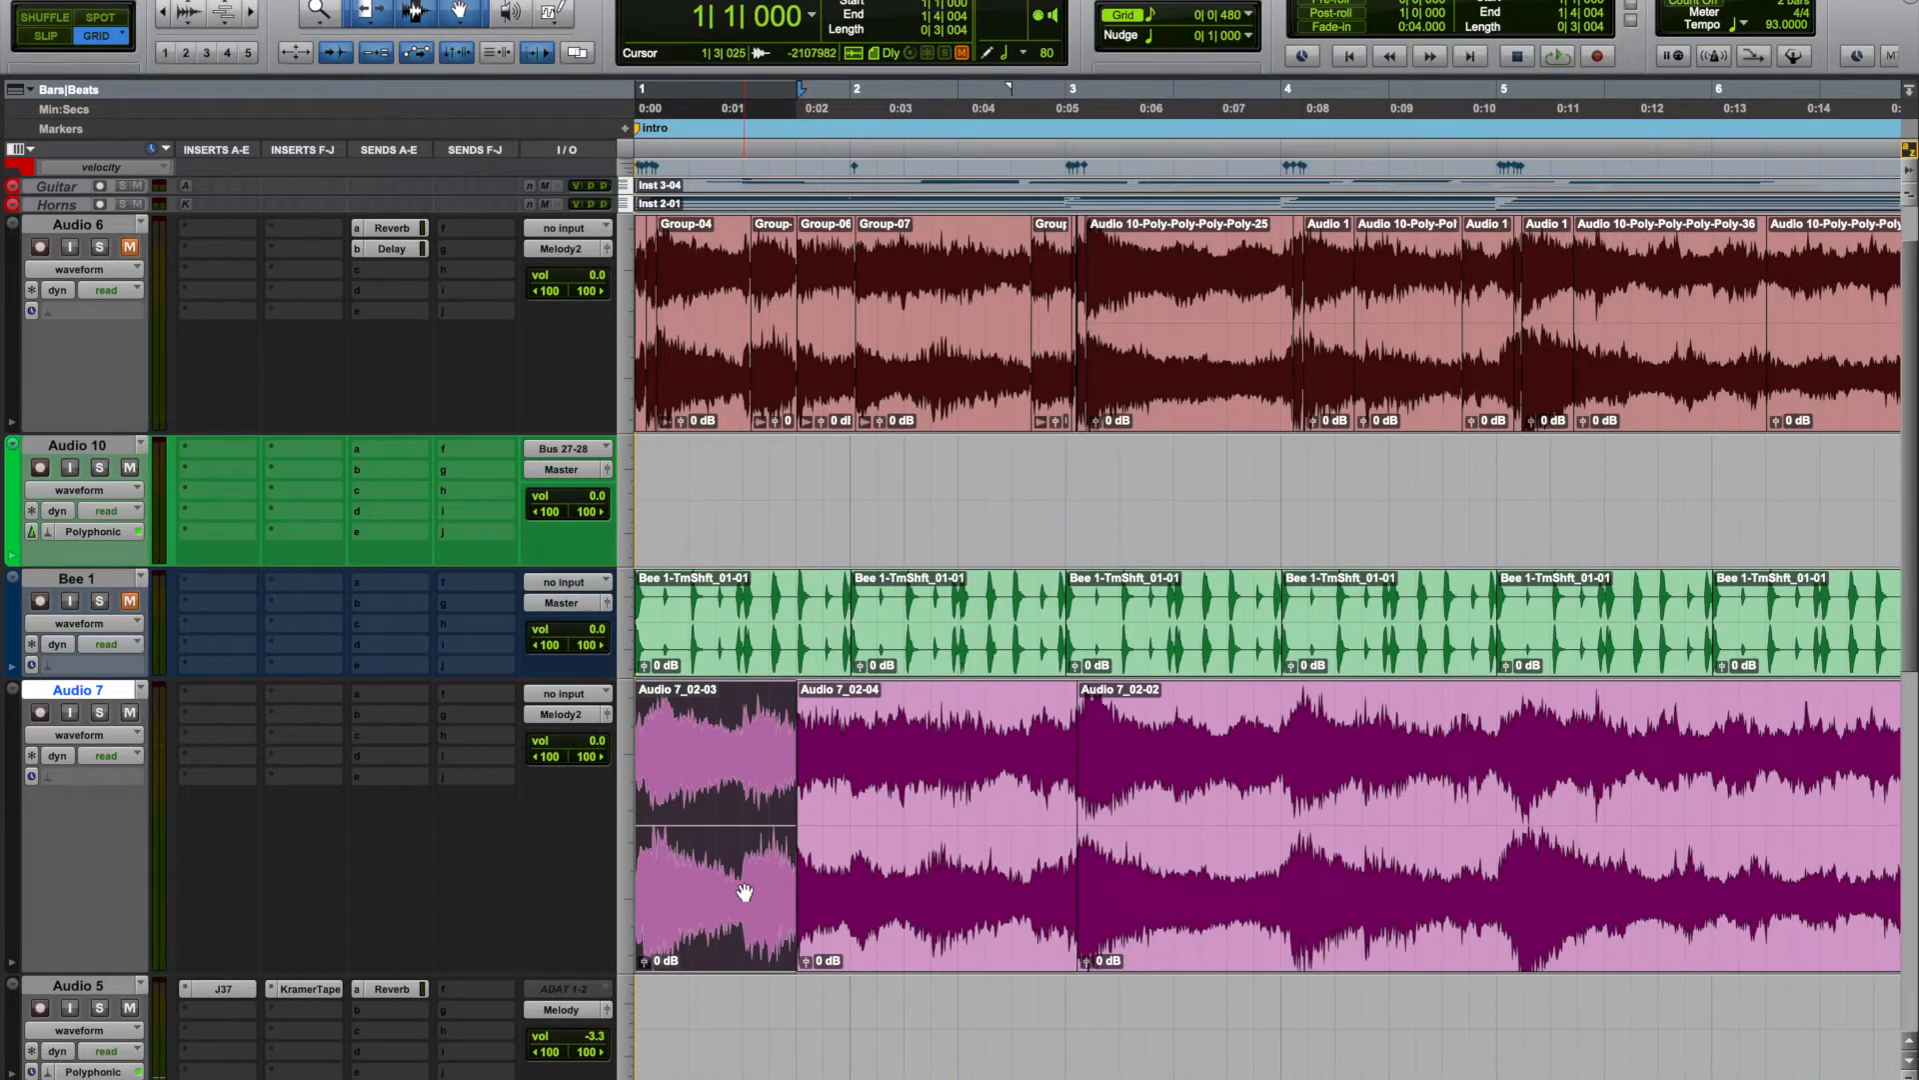
Separate the opening Audio 7 slice near beat 3 and slide the slices after it earlier, overlapping the ones before.
{"action": "left_click", "coordinate": [745, 757]}
{"action": "key", "text": "b"}
{"action": "left_click_drag", "start_coordinate": [763, 890], "coordinate": [728, 890]}
{"action": "mouse_move", "coordinate": [903, 922]}
{"action": "left_mouse_down"}
{"action": "mouse_move", "coordinate": [857, 921]}
{"action": "mouse_move", "coordinate": [881, 924]}
{"action": "left_mouse_up"}
{"action": "left_click_drag", "start_coordinate": [1204, 928], "coordinate": [1045, 934]}
Separate the long Audio 7 slice at the transient after bar 3 and slide the remainder back to 2|4|000.
{"action": "left_click", "coordinate": [1085, 745]}
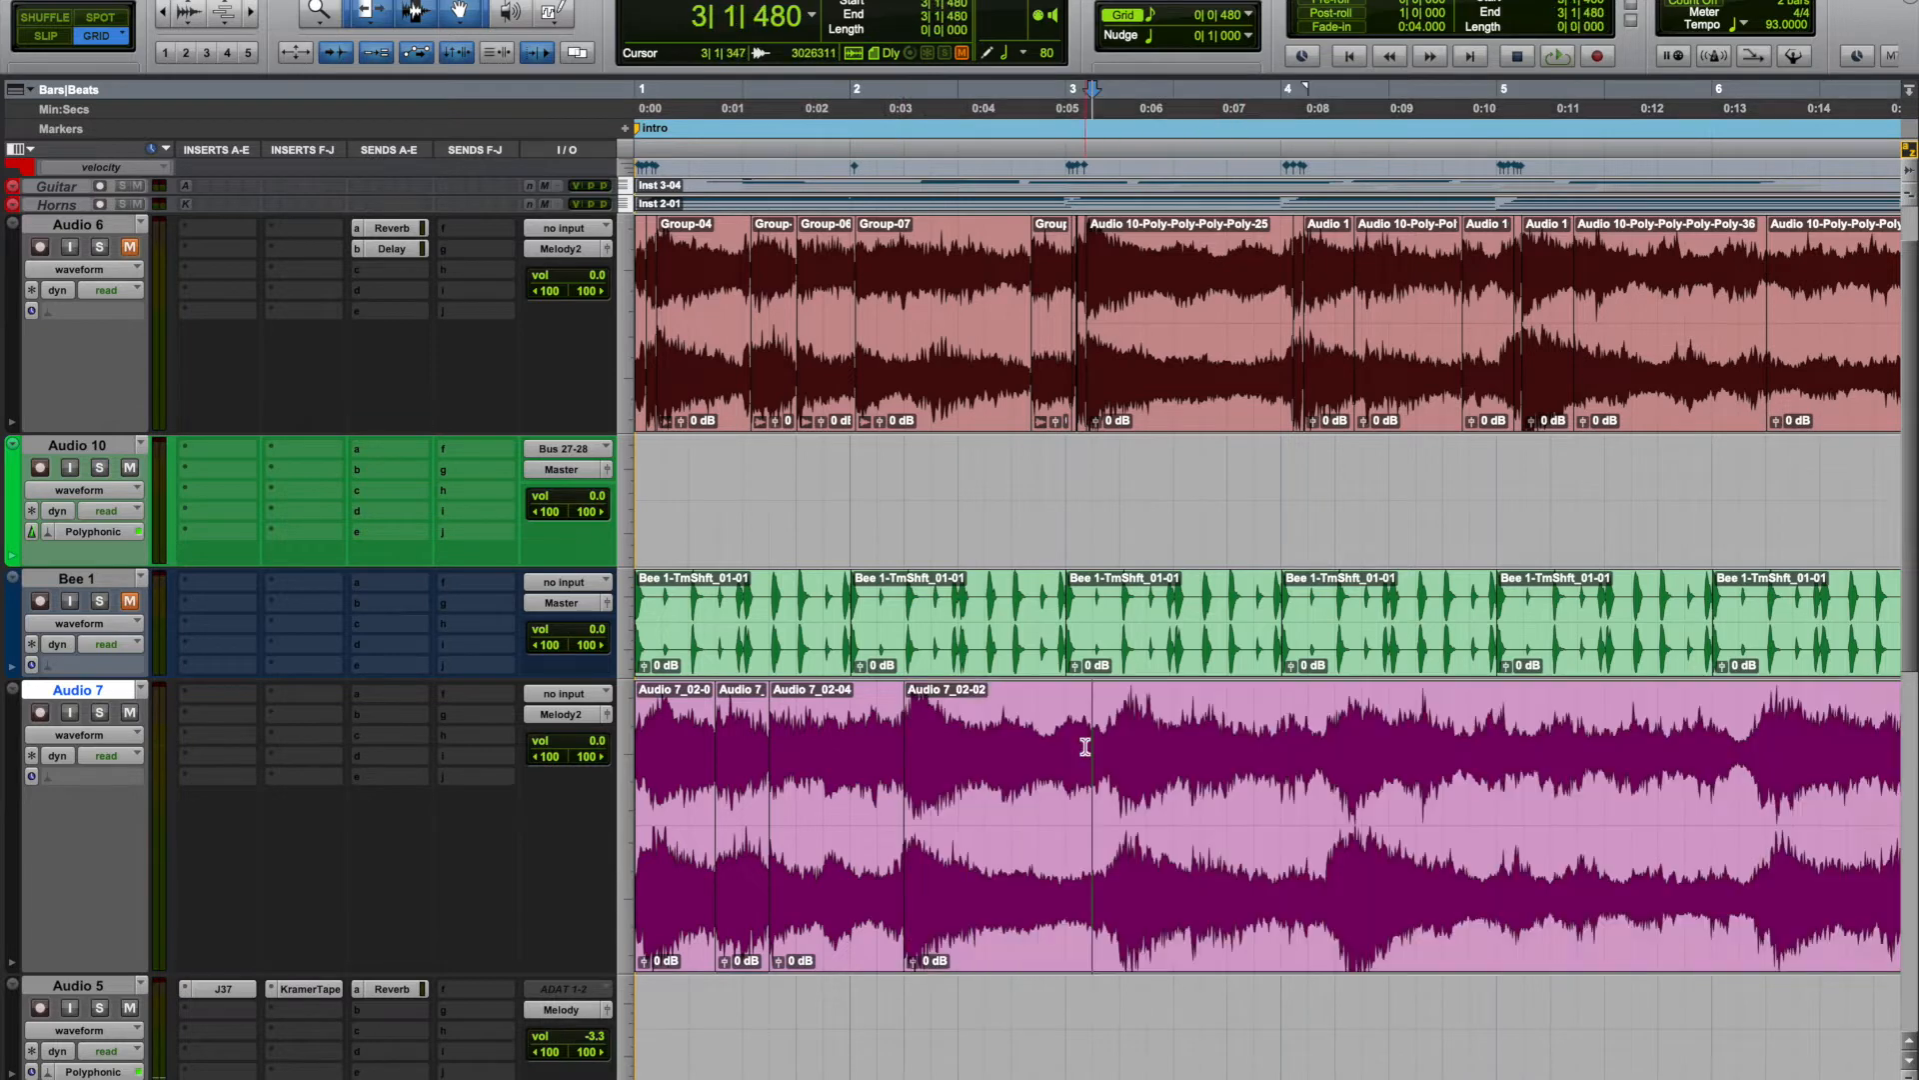
{"action": "left_click_drag", "start_coordinate": [1286, 932], "coordinate": [1174, 921]}
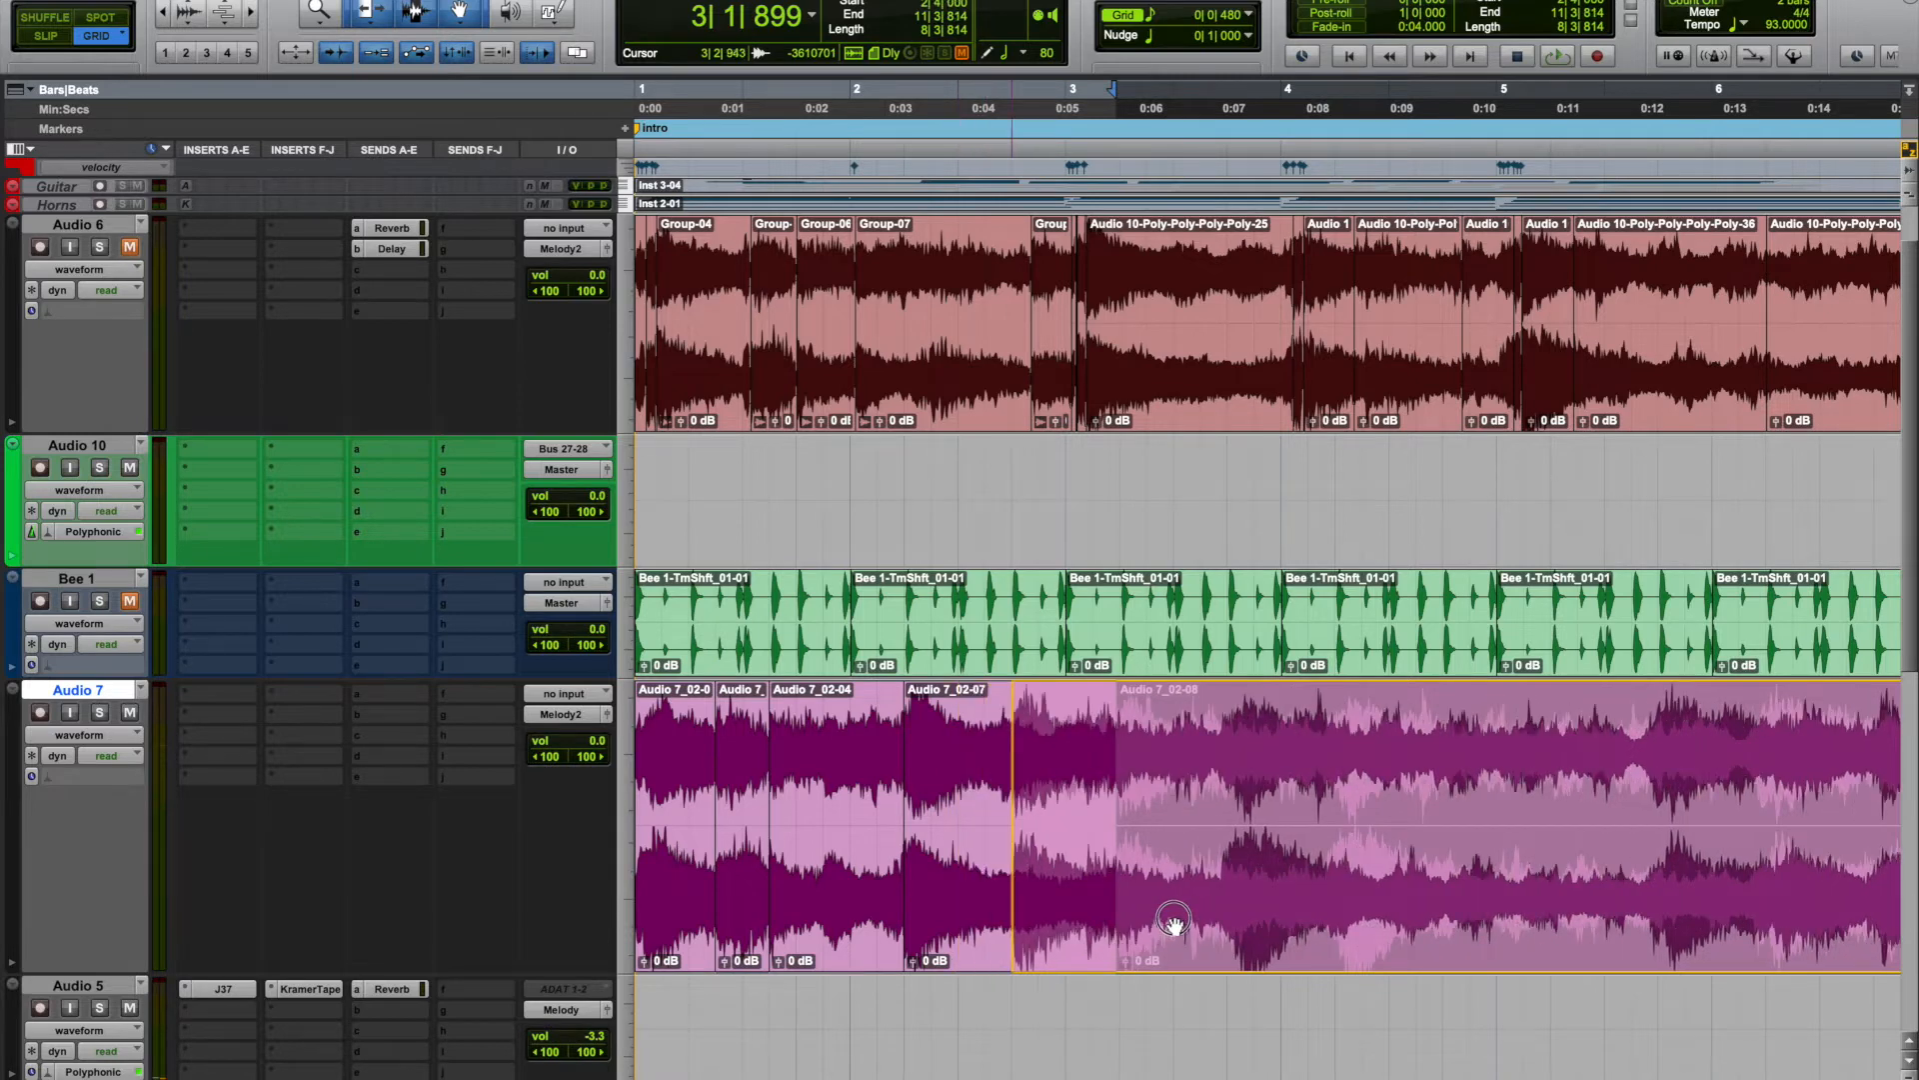
{"action": "left_click", "coordinate": [1249, 15]}
{"action": "left_click", "coordinate": [1248, 2]}
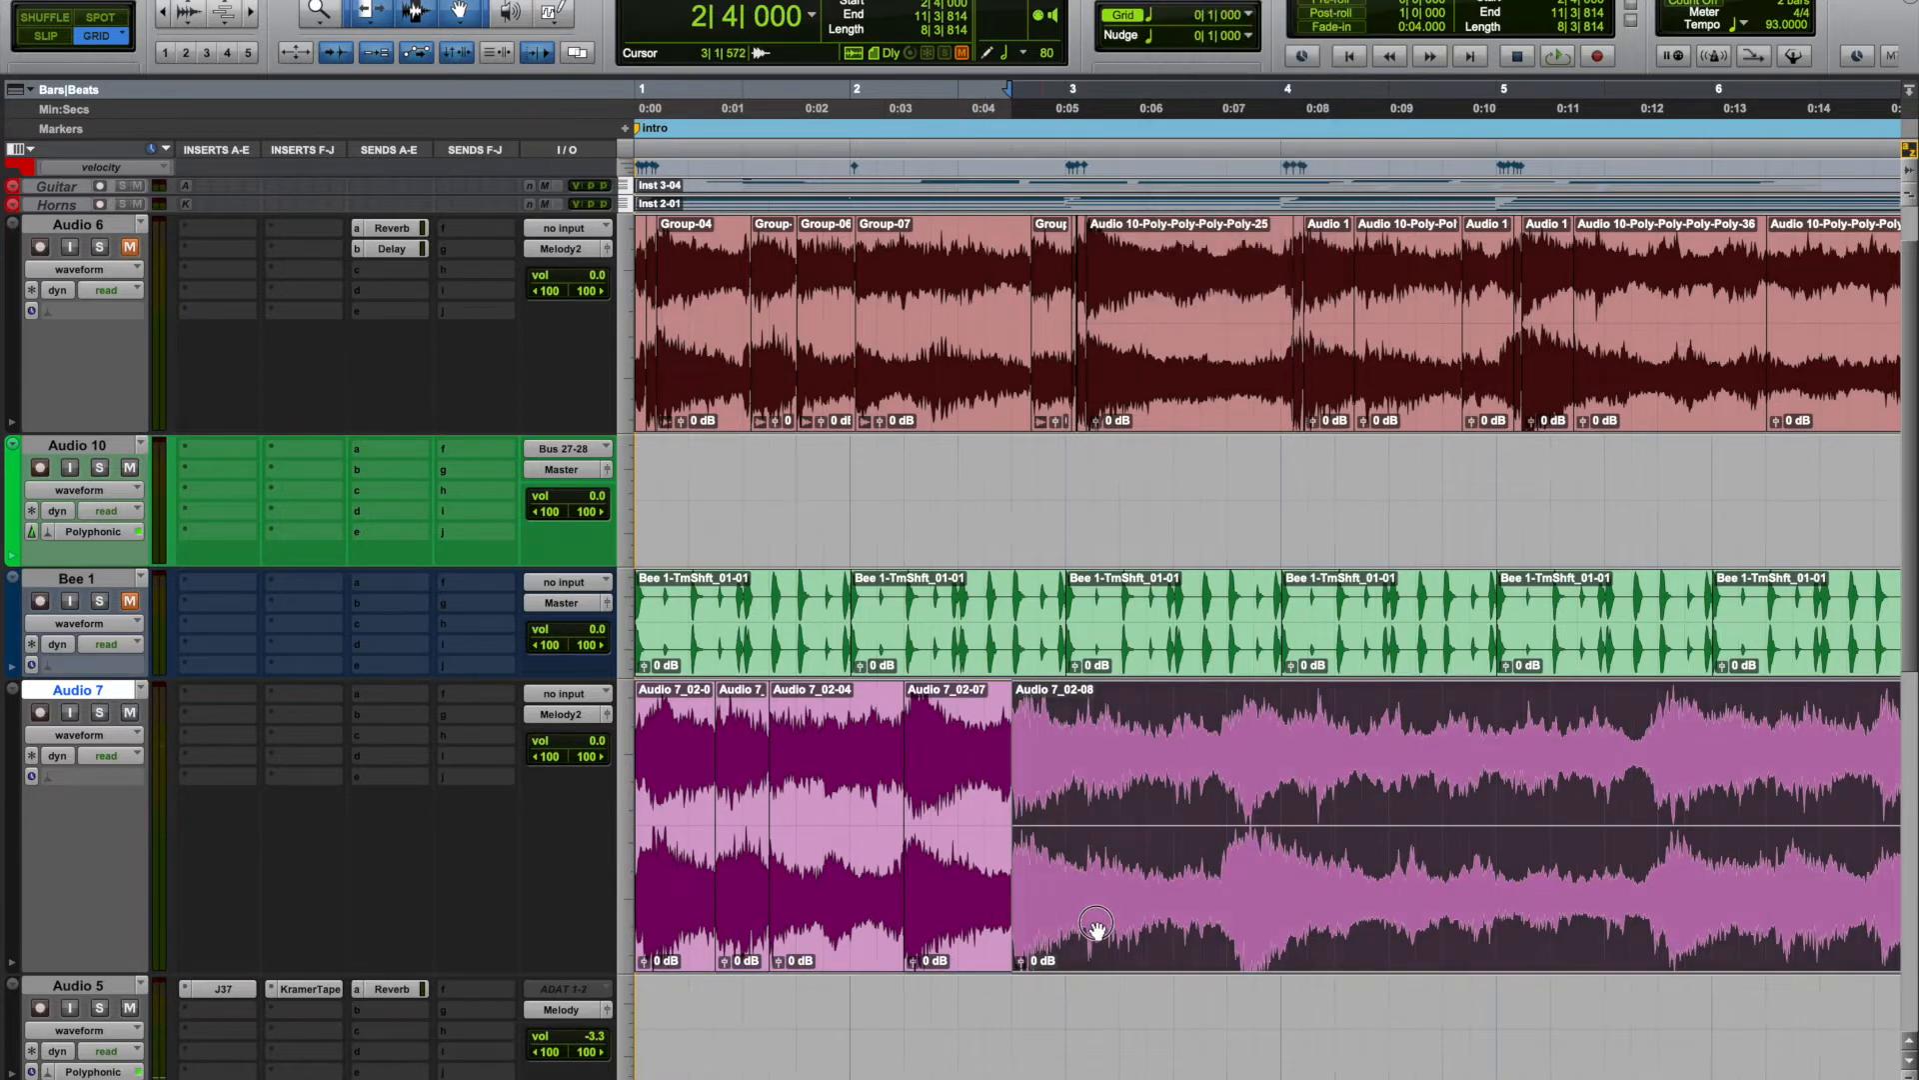
Slide the short Audio 7 slices earlier to start on beats 2 and 3 of bar 1 and beats 1 and 2 of bar 2.
{"action": "left_click", "coordinate": [951, 912]}
{"action": "mouse_move", "coordinate": [806, 828]}
{"action": "left_mouse_down"}
{"action": "mouse_move", "coordinate": [844, 934]}
{"action": "mouse_move", "coordinate": [783, 839]}
{"action": "left_mouse_up"}
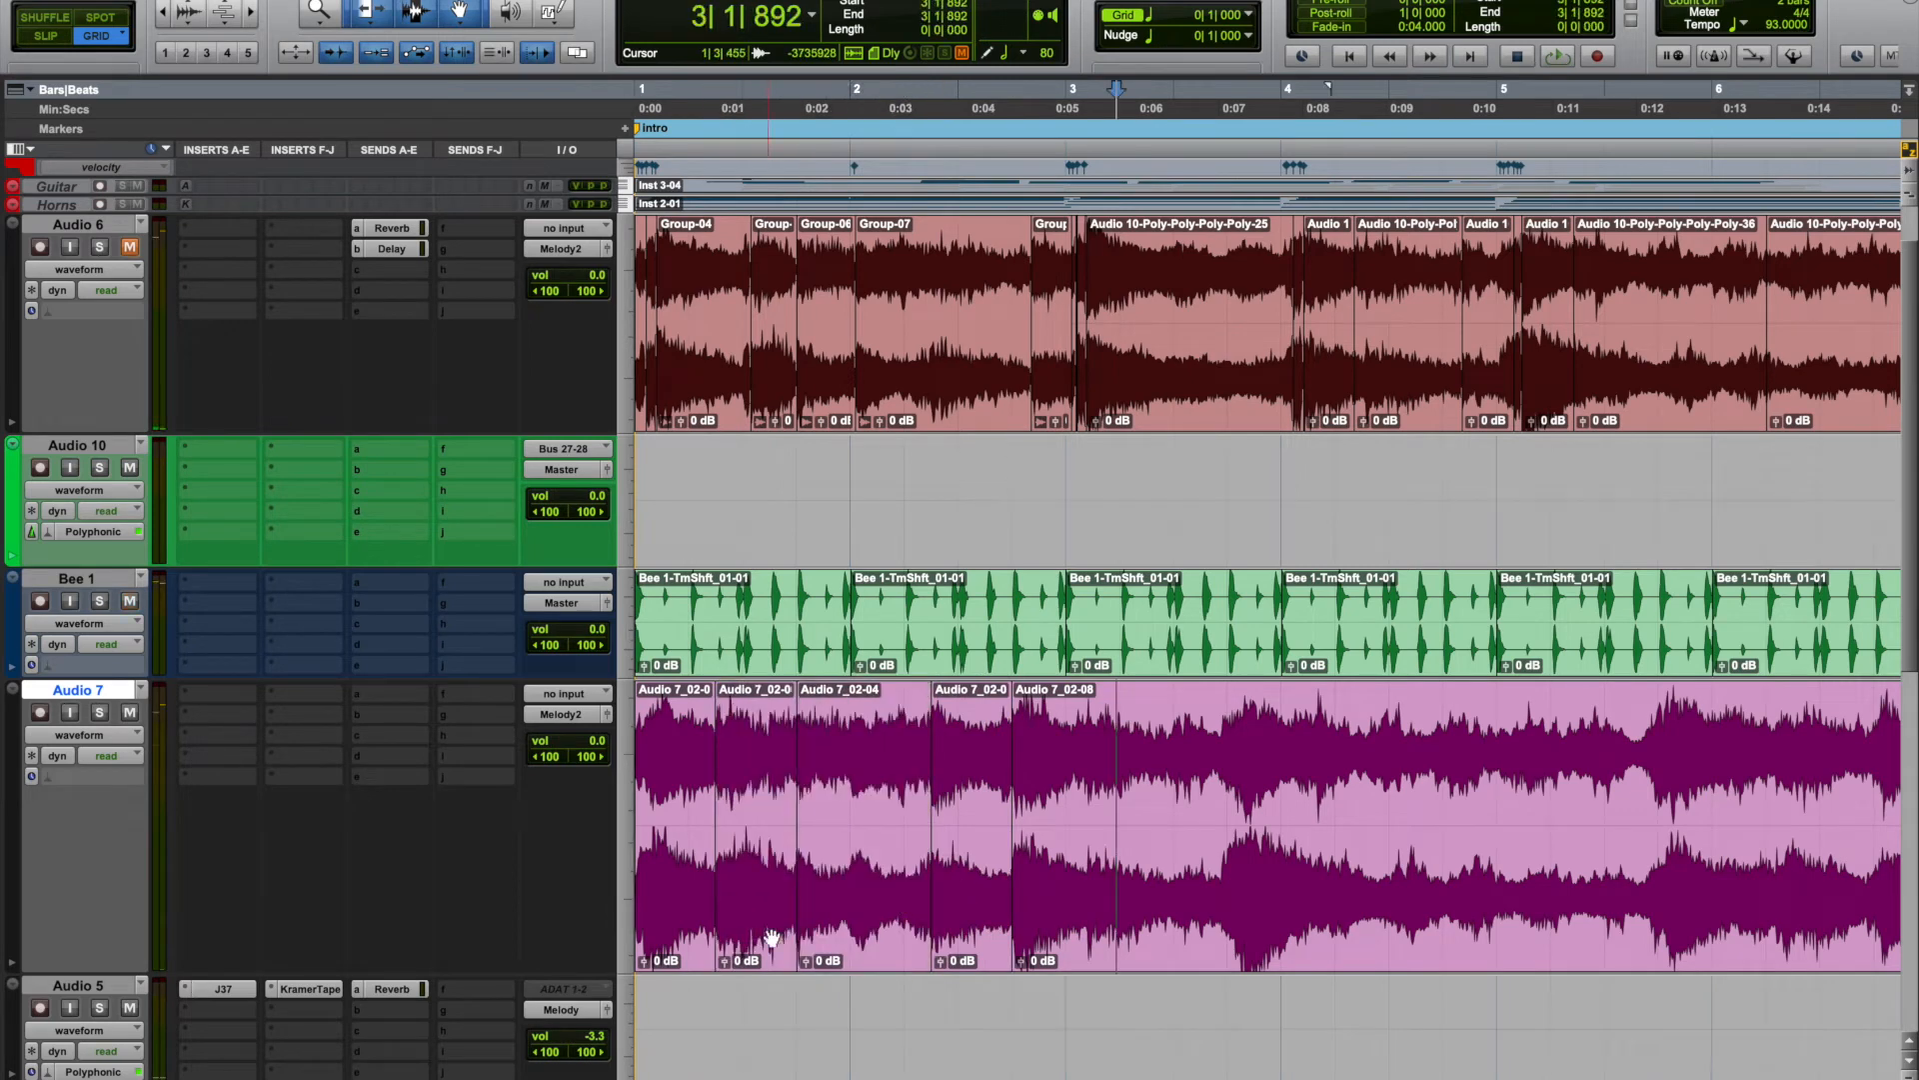
{"action": "left_click_drag", "start_coordinate": [758, 925], "coordinate": [742, 838]}
{"action": "left_click_drag", "start_coordinate": [741, 838], "coordinate": [740, 838]}
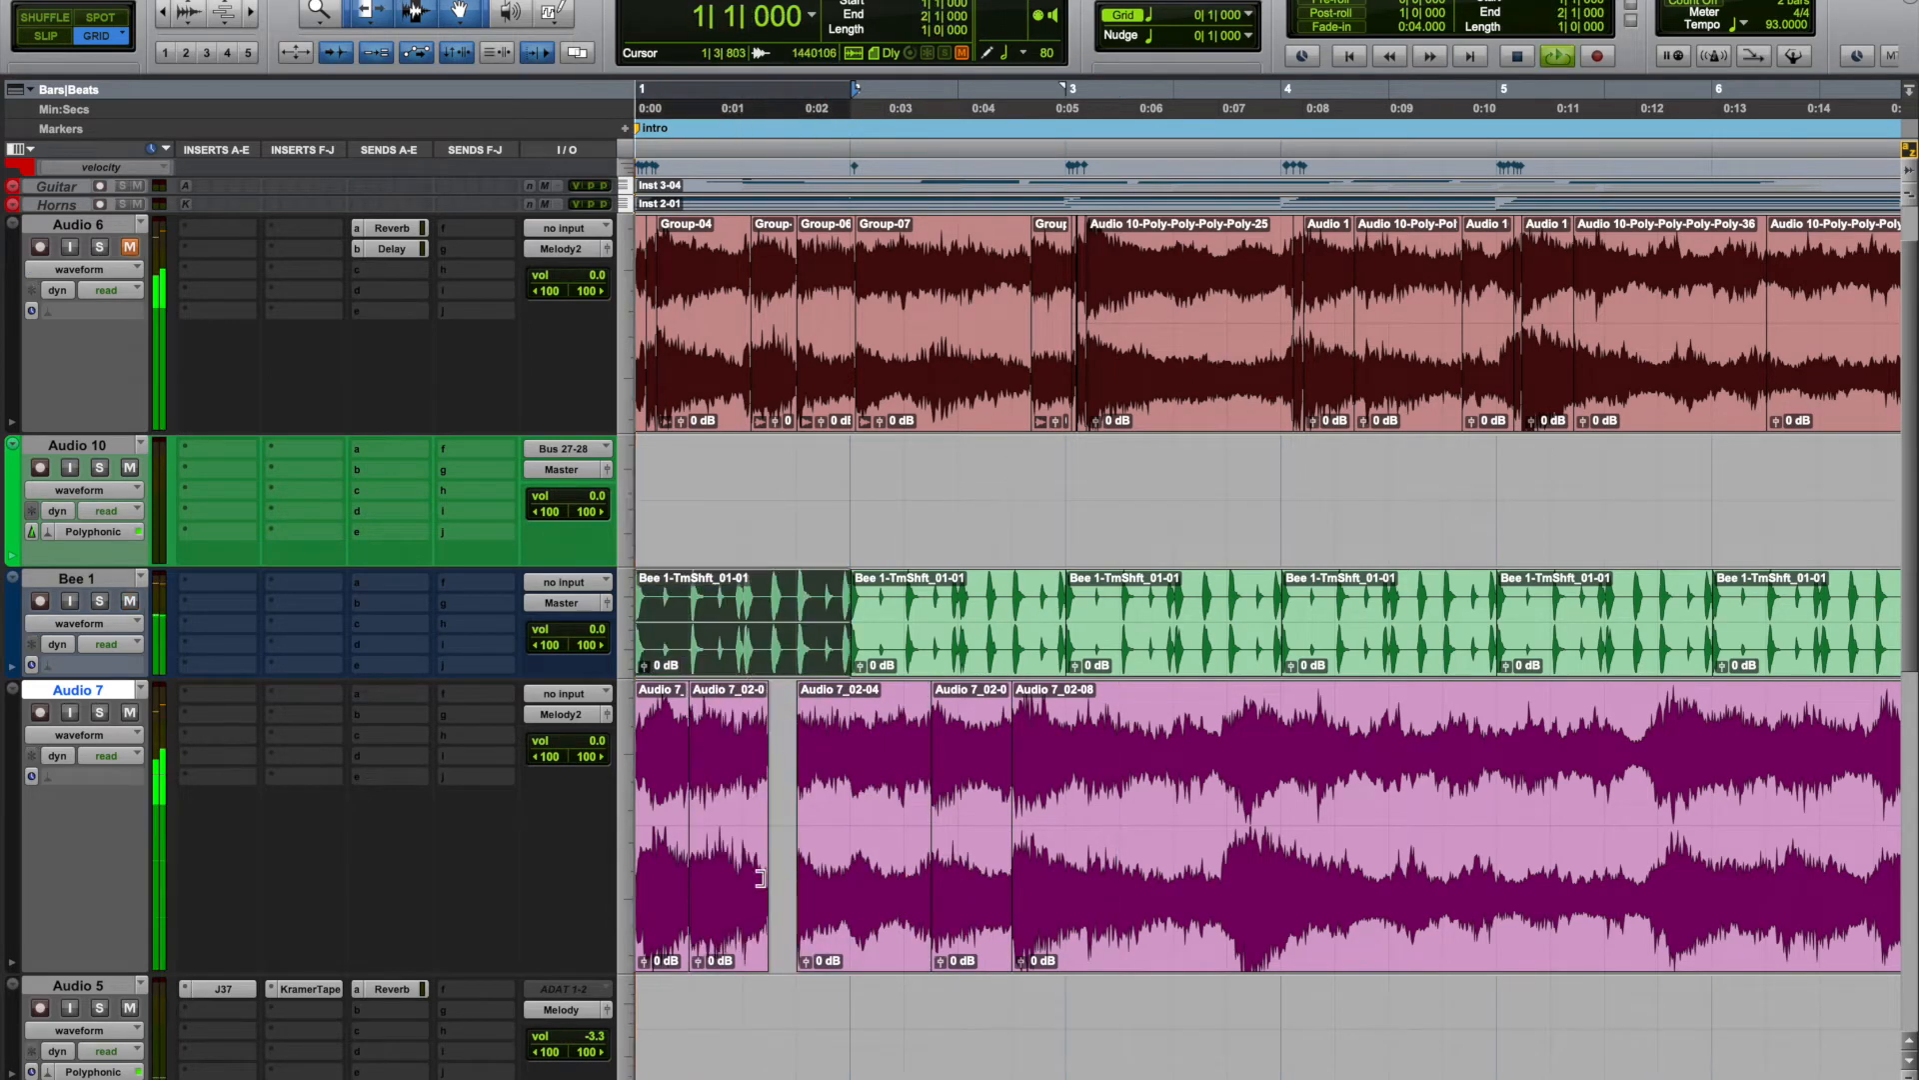
{"action": "left_click_drag", "start_coordinate": [863, 921], "coordinate": [810, 921]}
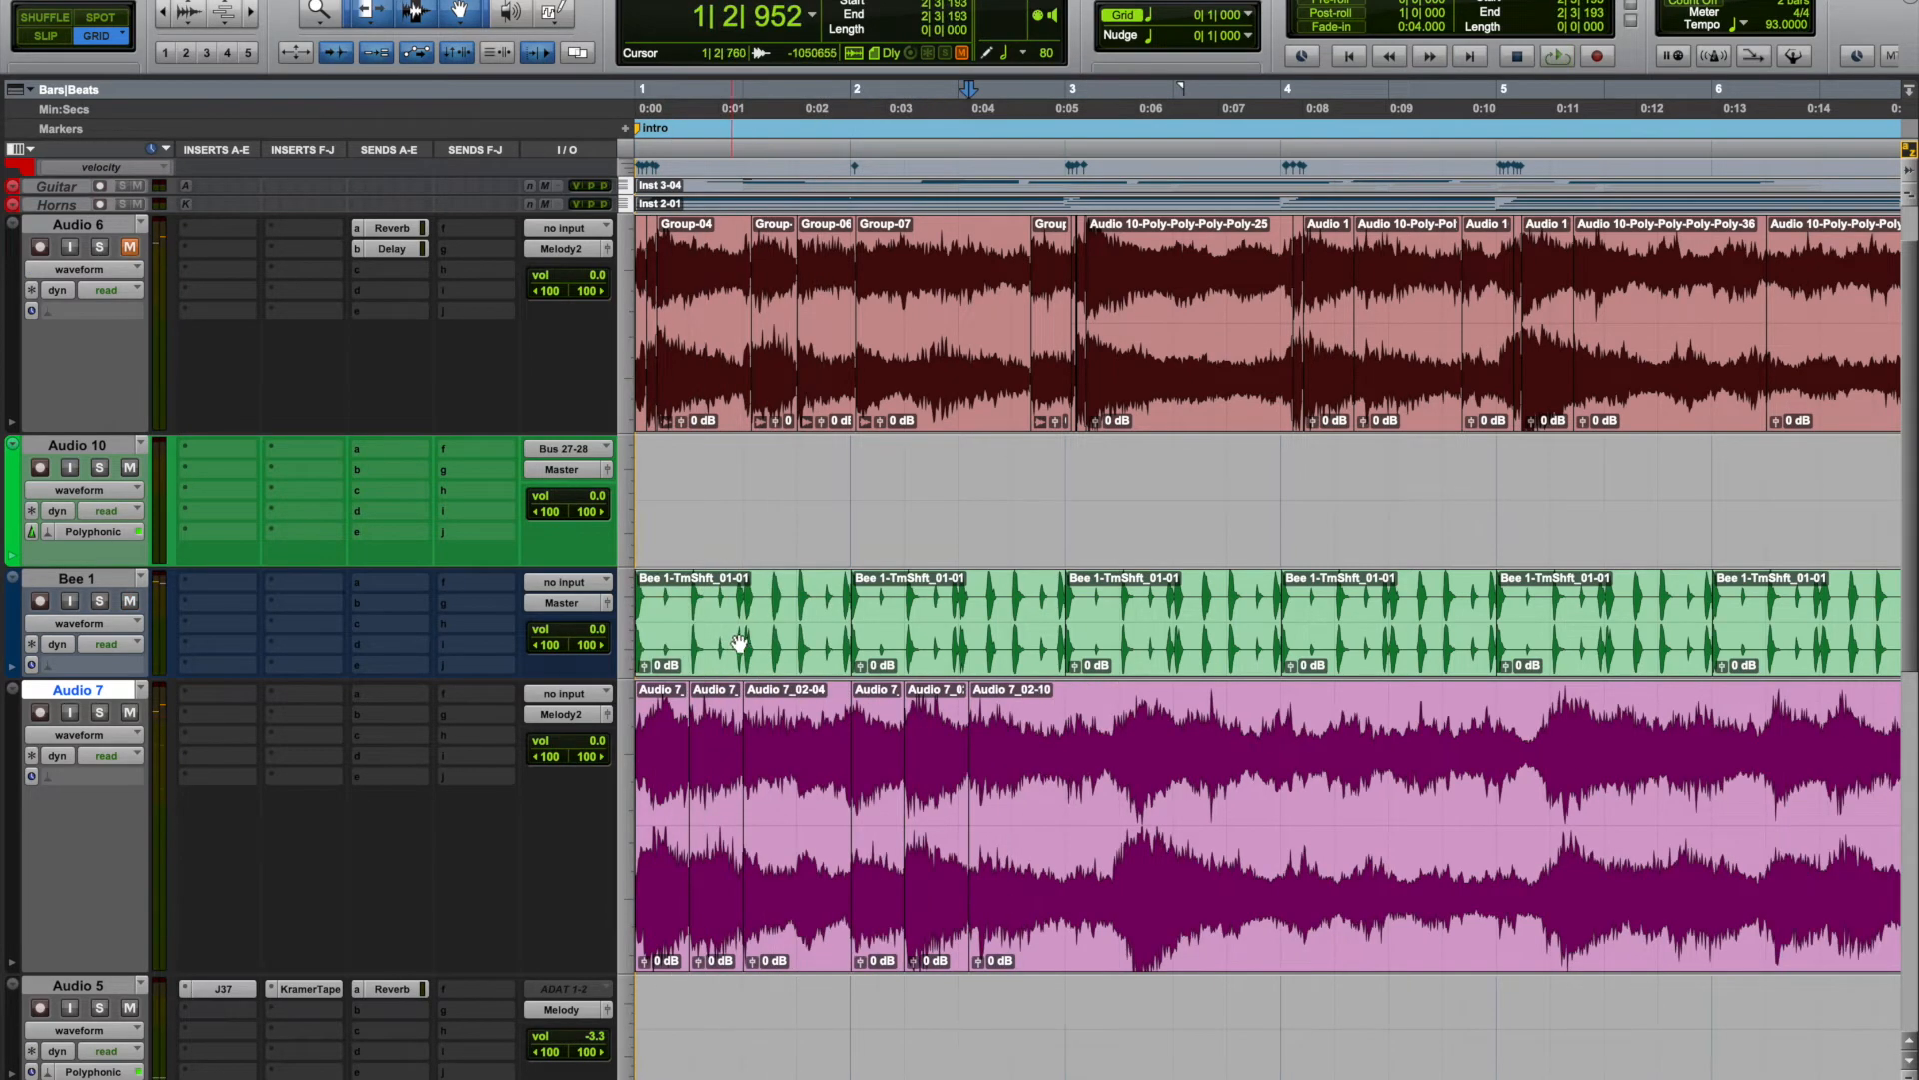
Select the Bee 1 clips in bars 1 and 2 for reference and slide the later Audio 7 slices back to 1|2|480.
{"action": "left_click", "coordinate": [741, 645]}
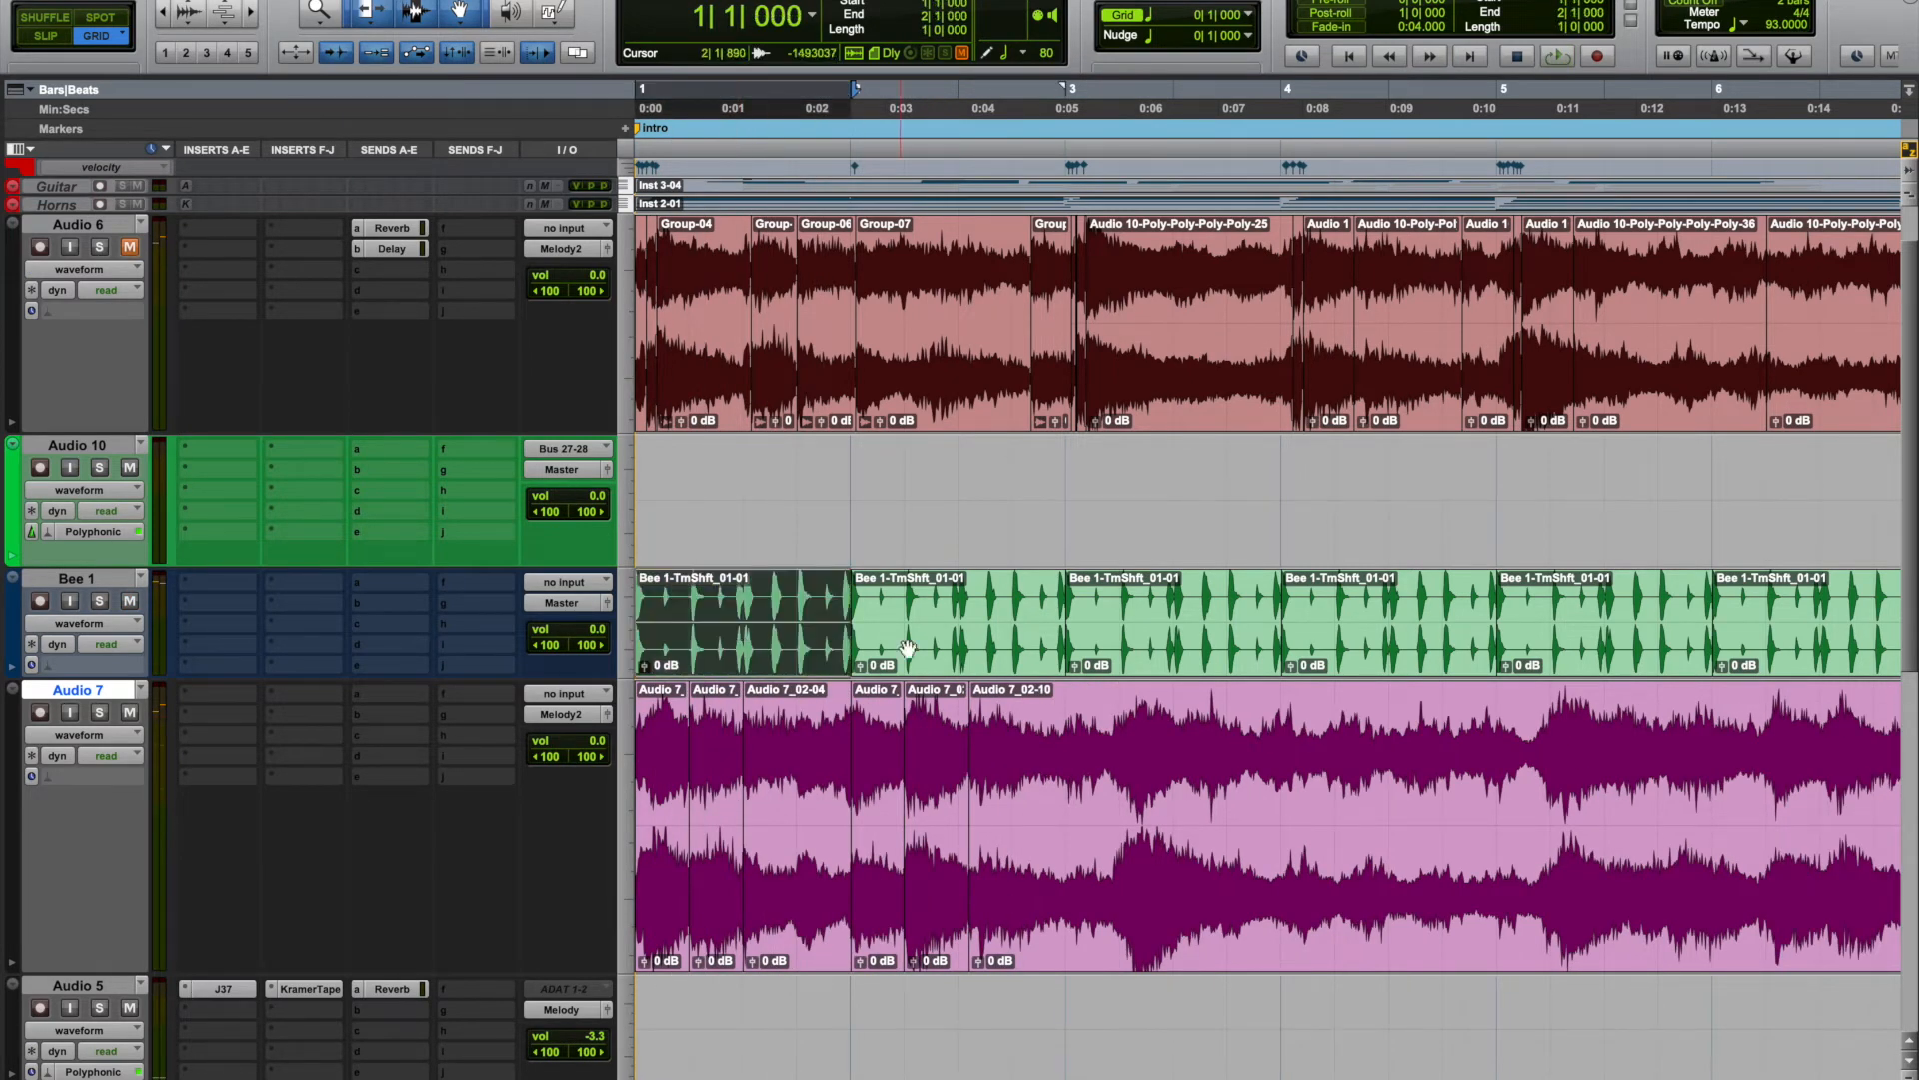
{"action": "left_click", "coordinate": [976, 659], "text": "shift"}
{"action": "left_click_drag", "start_coordinate": [1018, 925], "coordinate": [829, 924]}
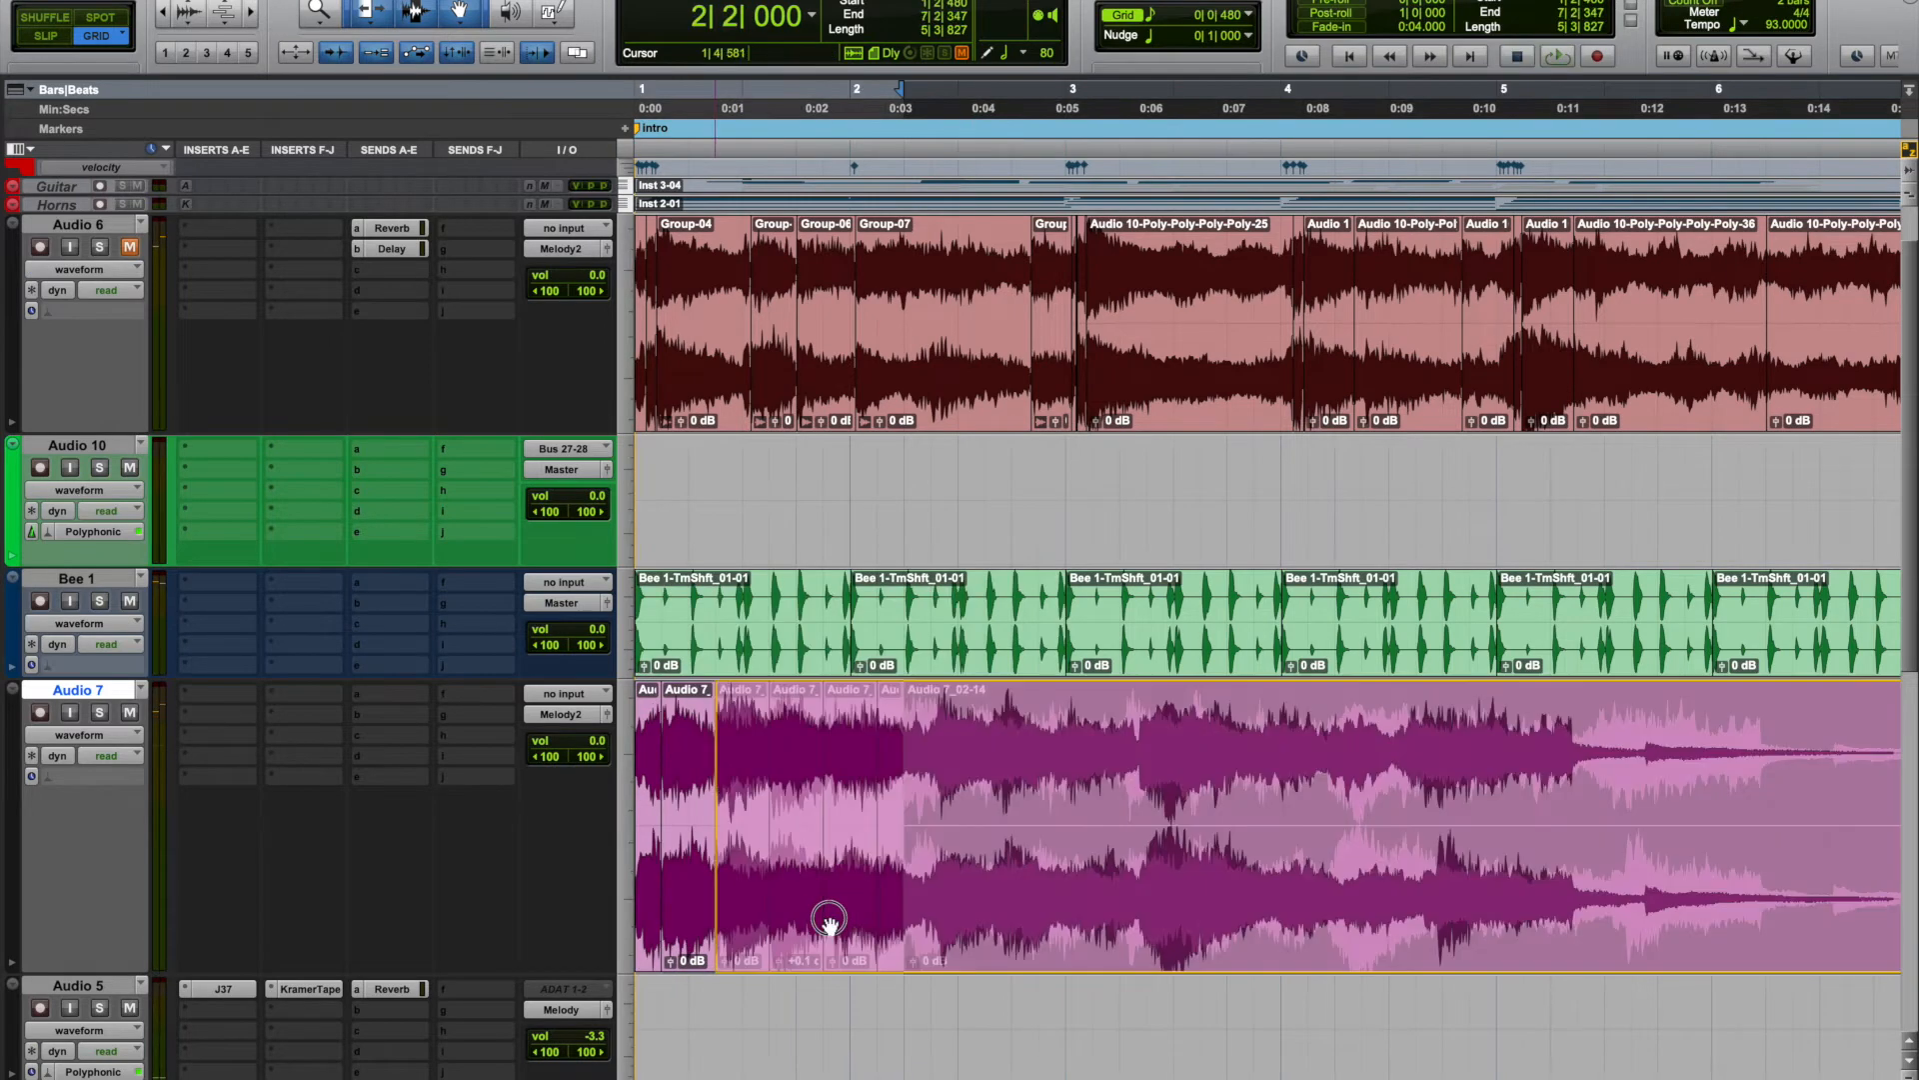
Play back the rearranged Audio 7 slices from the beginning of the session.
{"action": "key", "text": "Return"}
{"action": "key", "text": "space"}
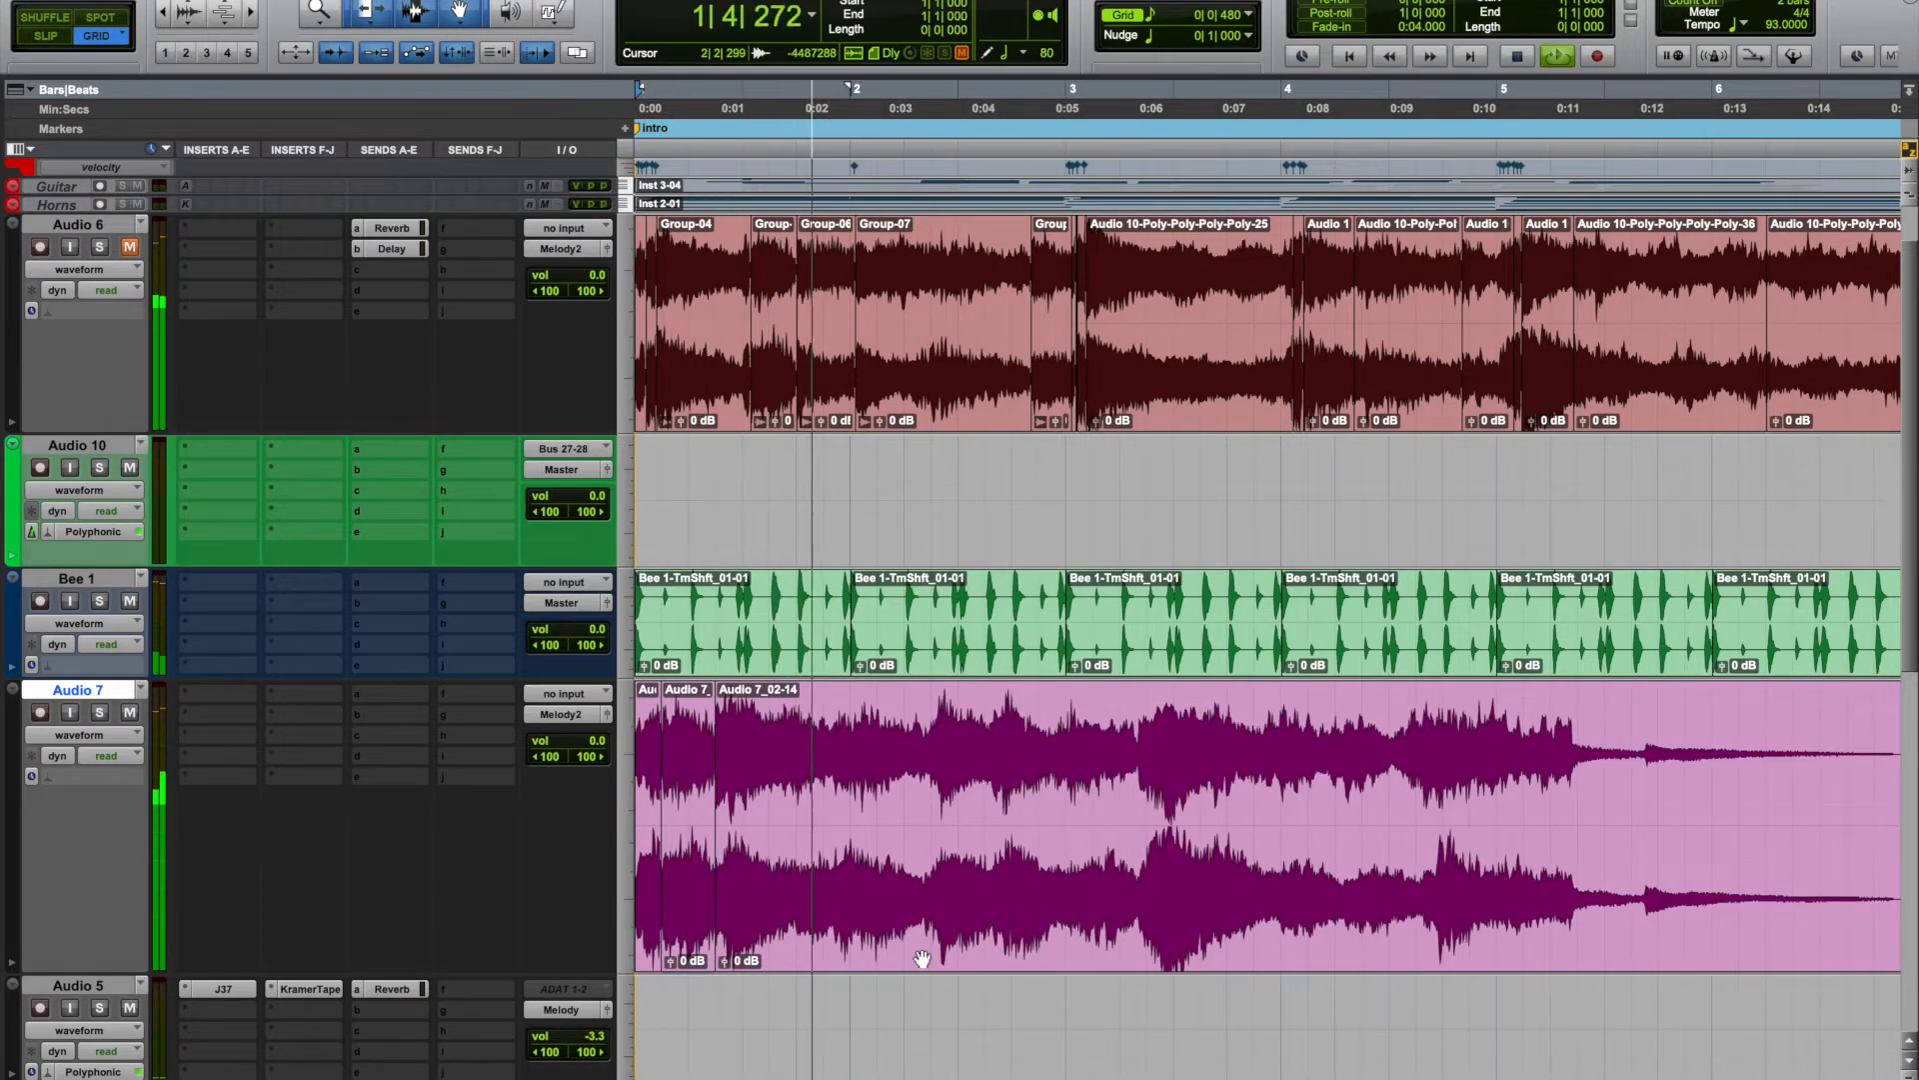
{"action": "key", "text": "space"}
{"action": "key", "text": "shift+Return"}
{"action": "key", "text": "space"}
{"action": "key", "text": "space"}
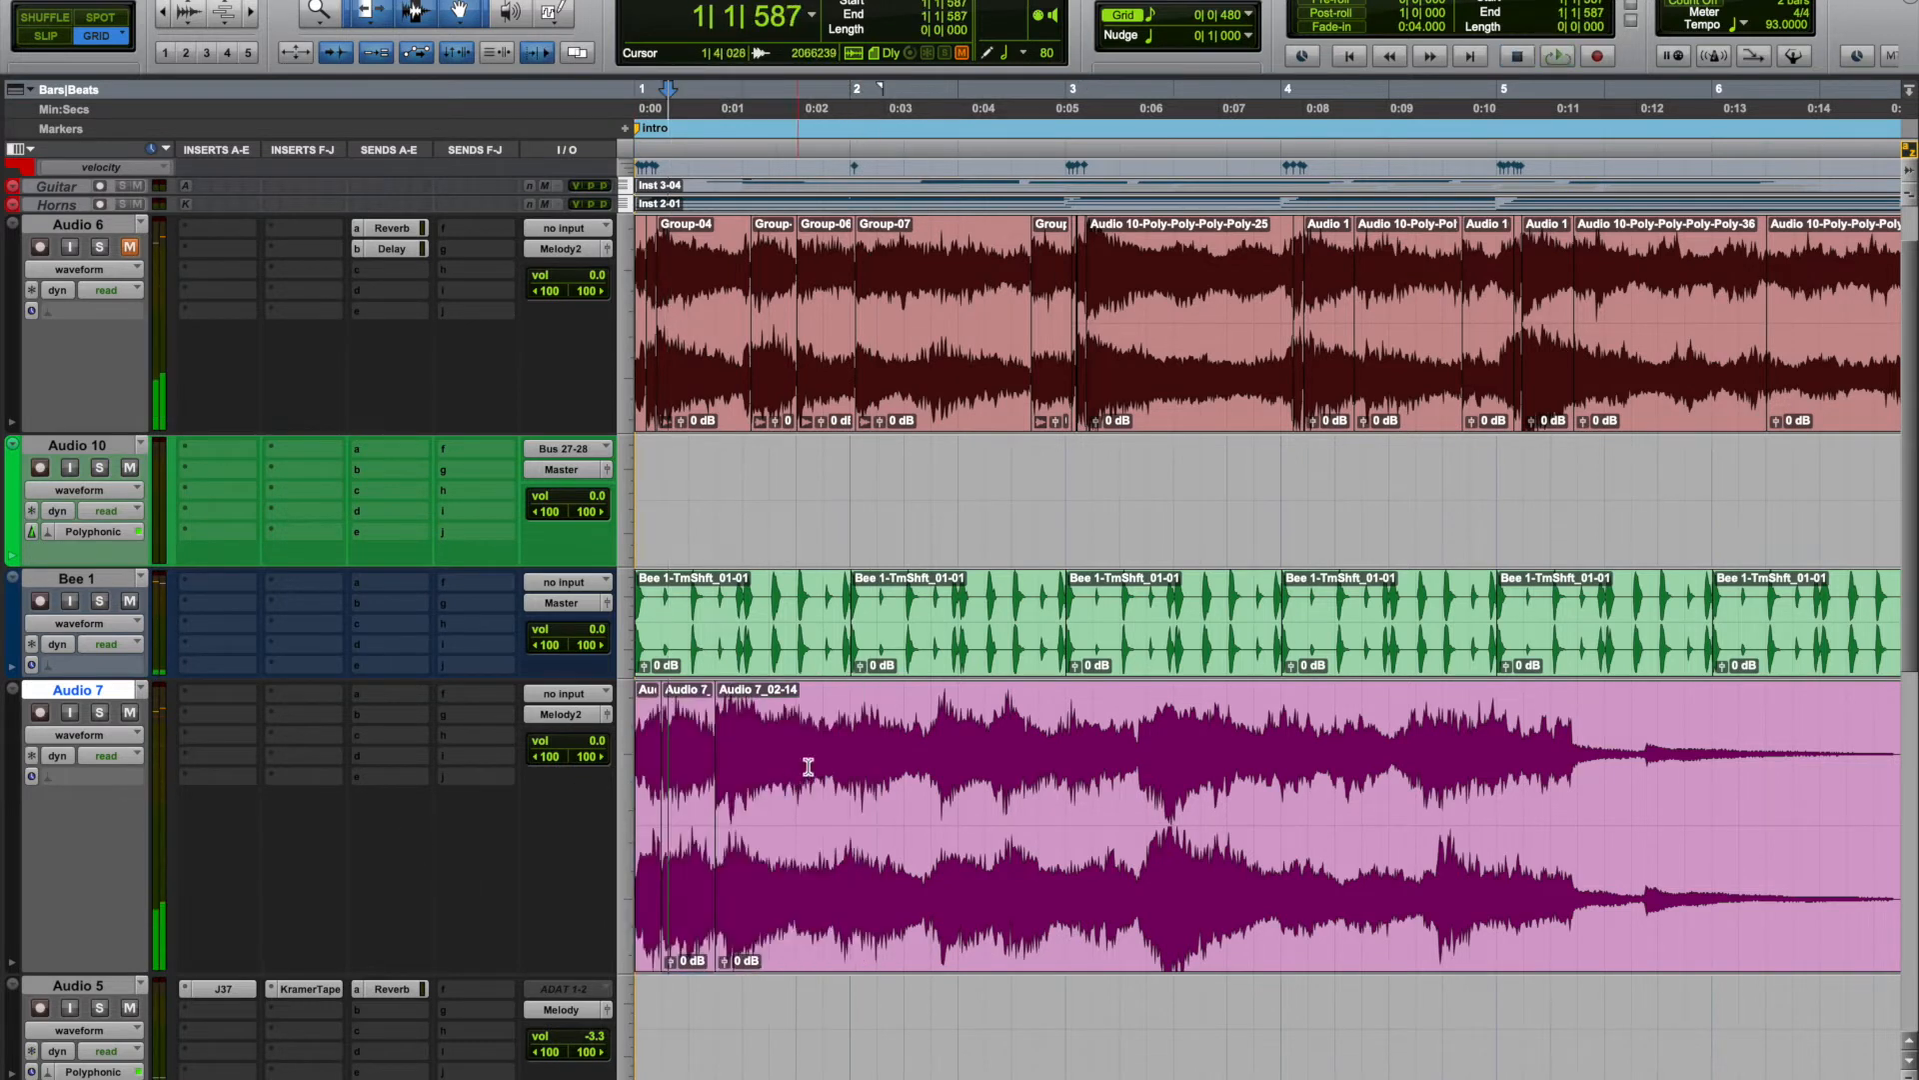
Separate the first bar of Audio 7 from the rest and enable Polyphonic Elastic Audio on the track.
{"action": "left_click_drag", "start_coordinate": [845, 741], "coordinate": [346, 807]}
{"action": "key", "text": "space"}
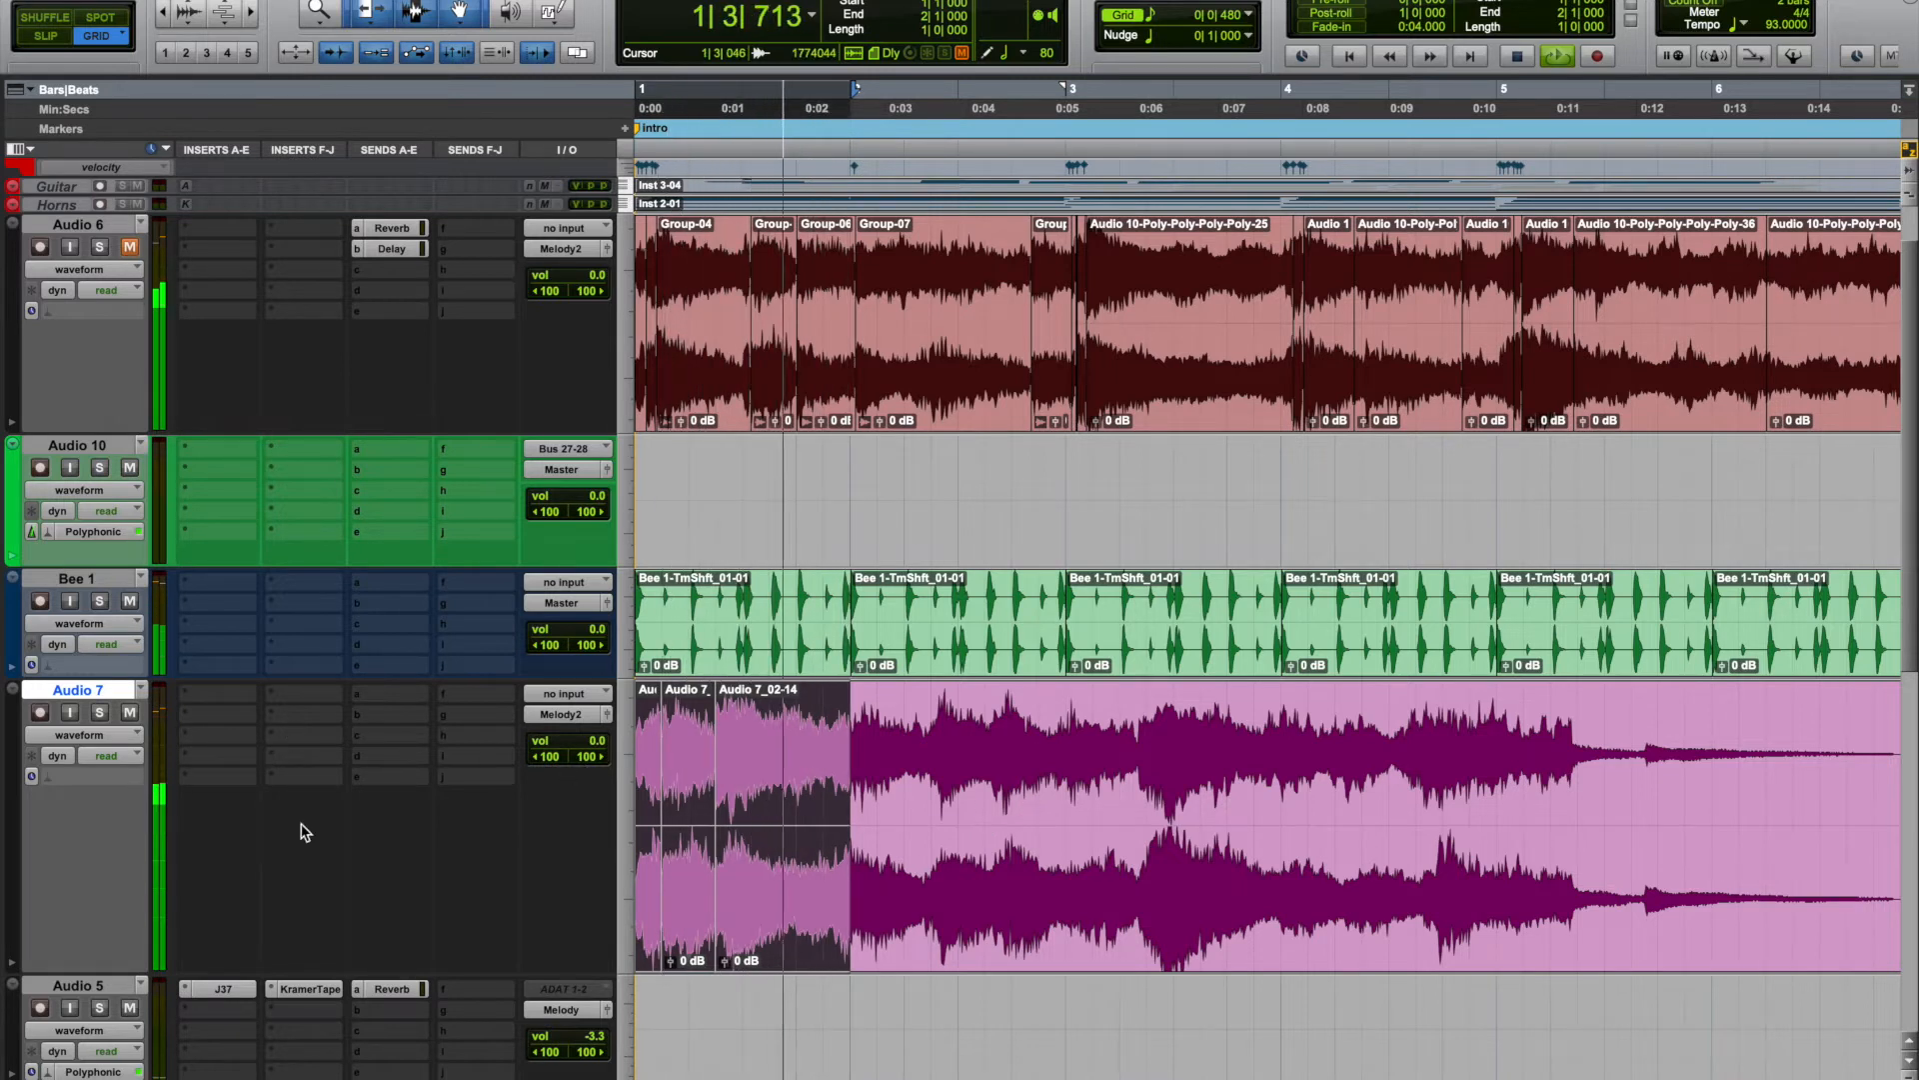
{"action": "key", "text": "space"}
{"action": "left_click", "coordinate": [56, 780]}
{"action": "left_click", "coordinate": [121, 821]}
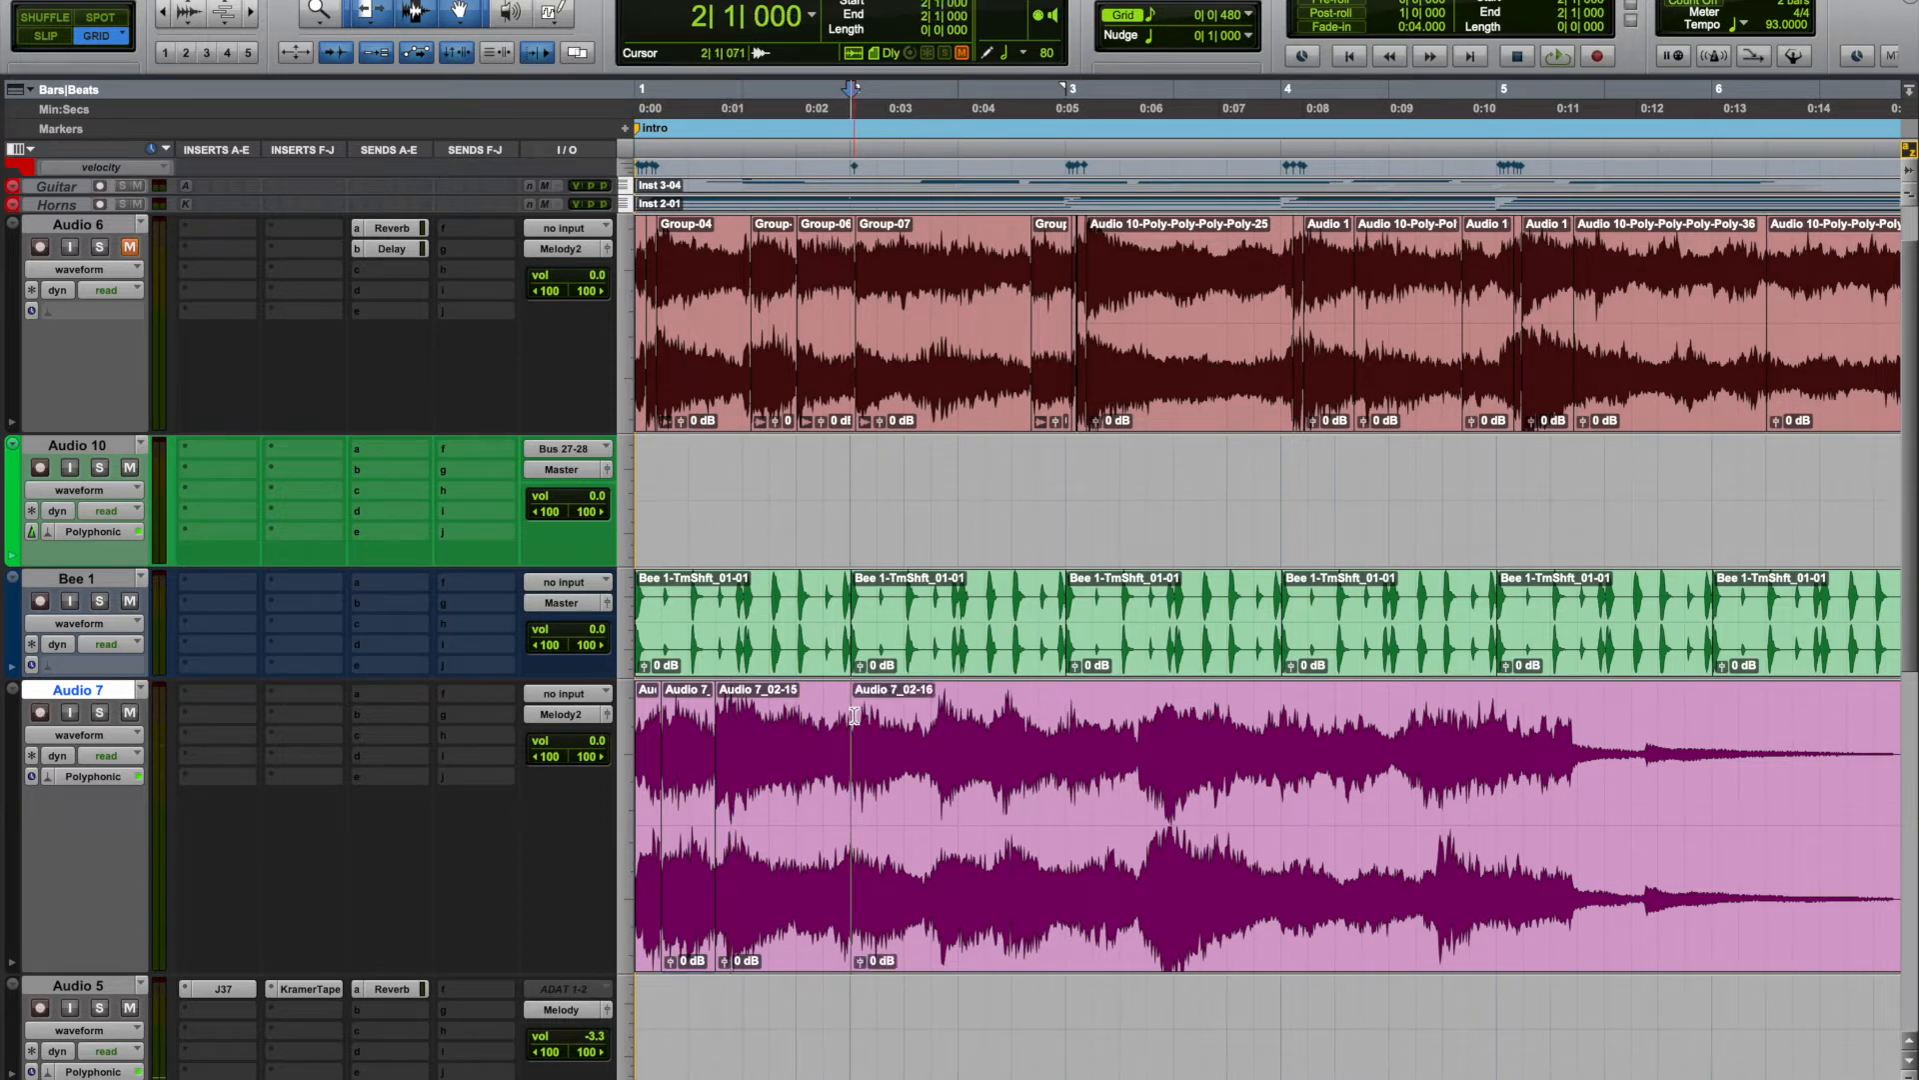
Select all the Audio 7 slices in bar 1 and consolidate them into a single clip.
{"action": "left_click", "coordinate": [781, 636]}
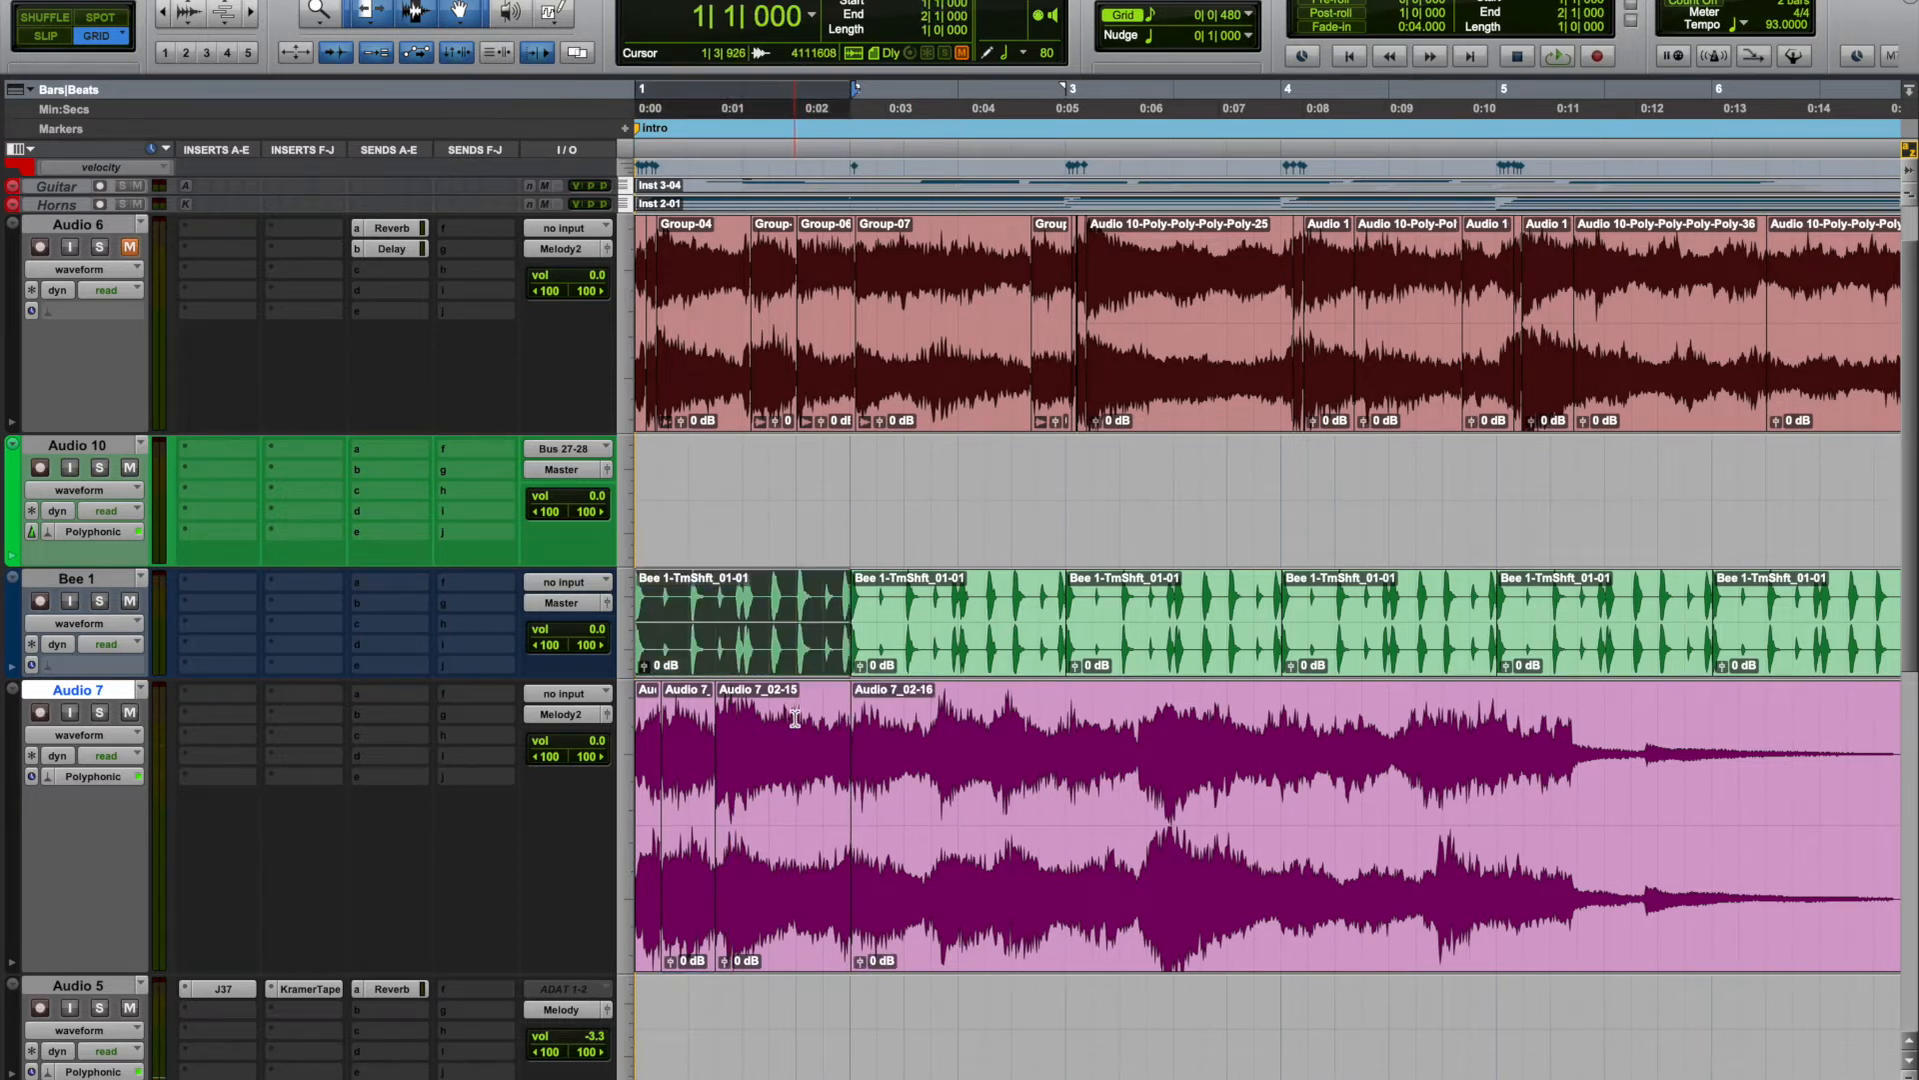
{"action": "left_click", "coordinate": [783, 872]}
{"action": "left_click", "coordinate": [649, 924], "text": "shift"}
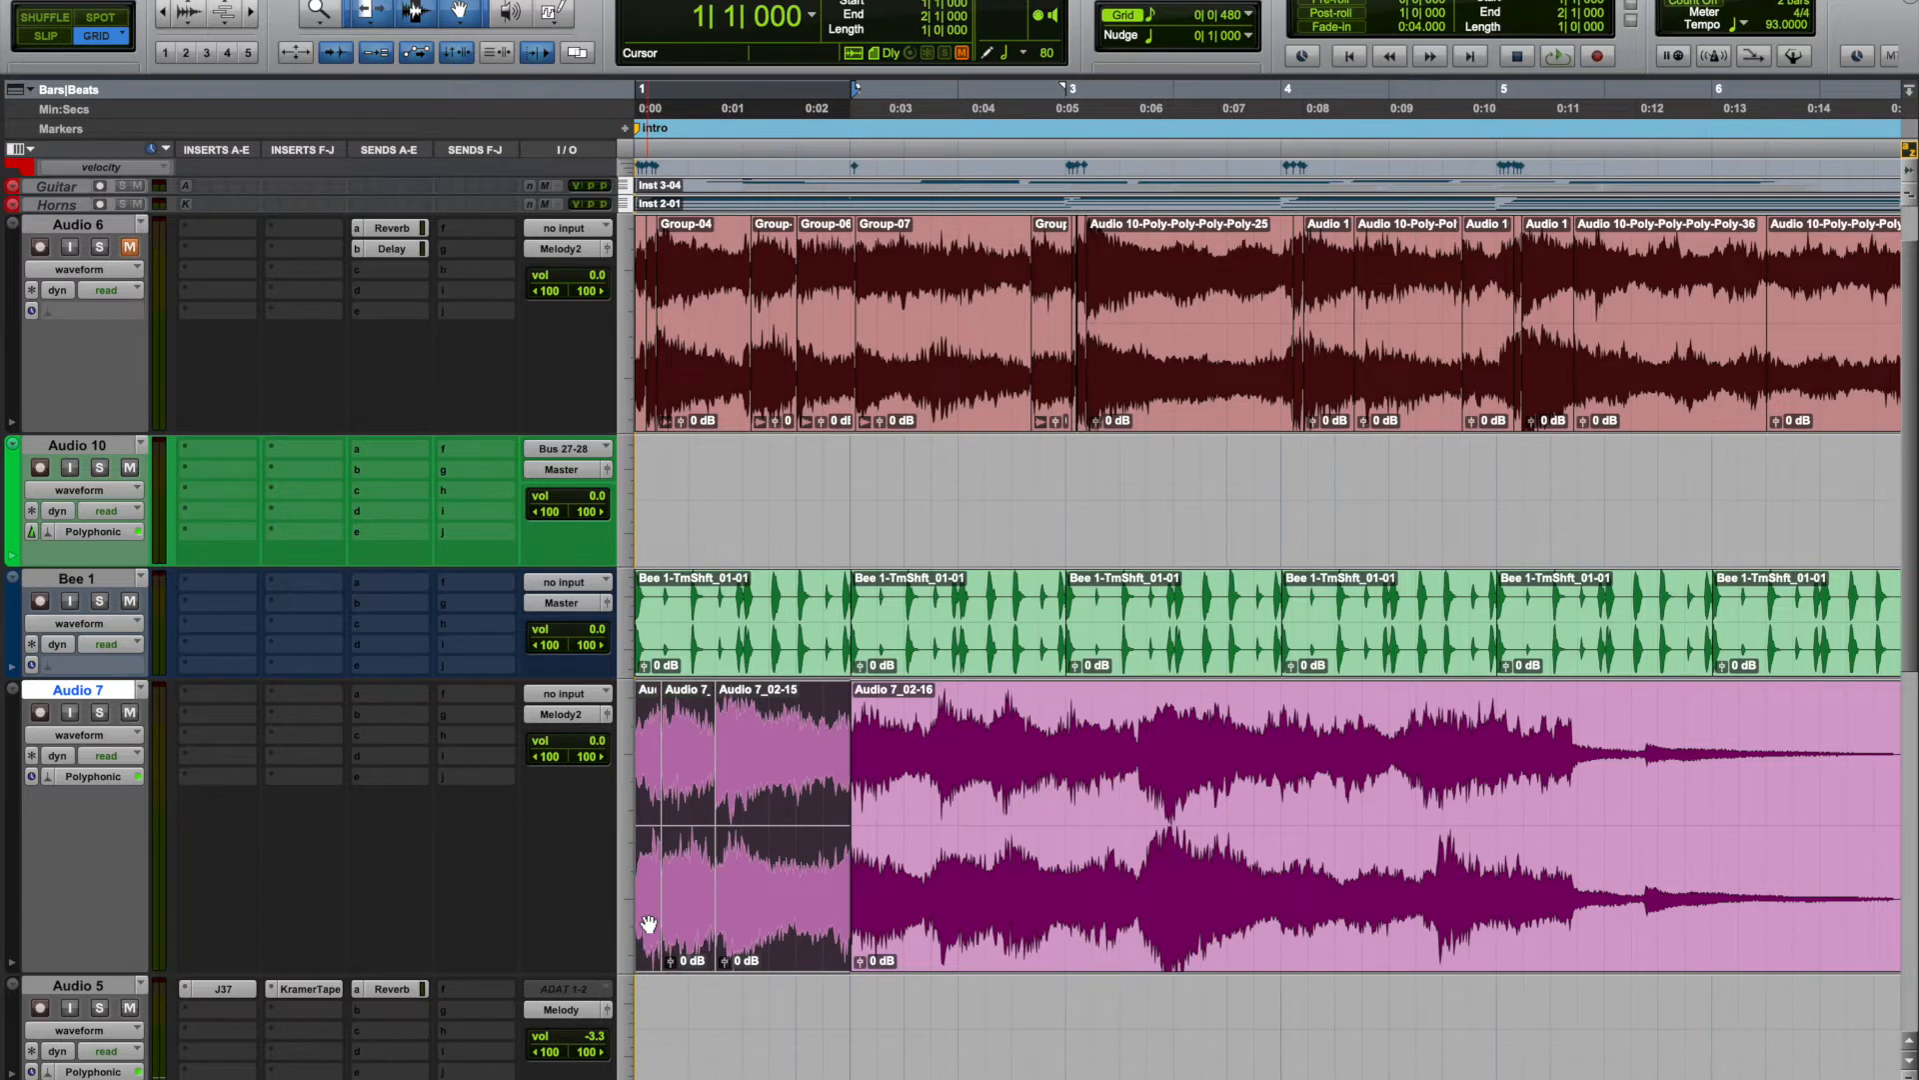
{"action": "right_click", "coordinate": [650, 923]}
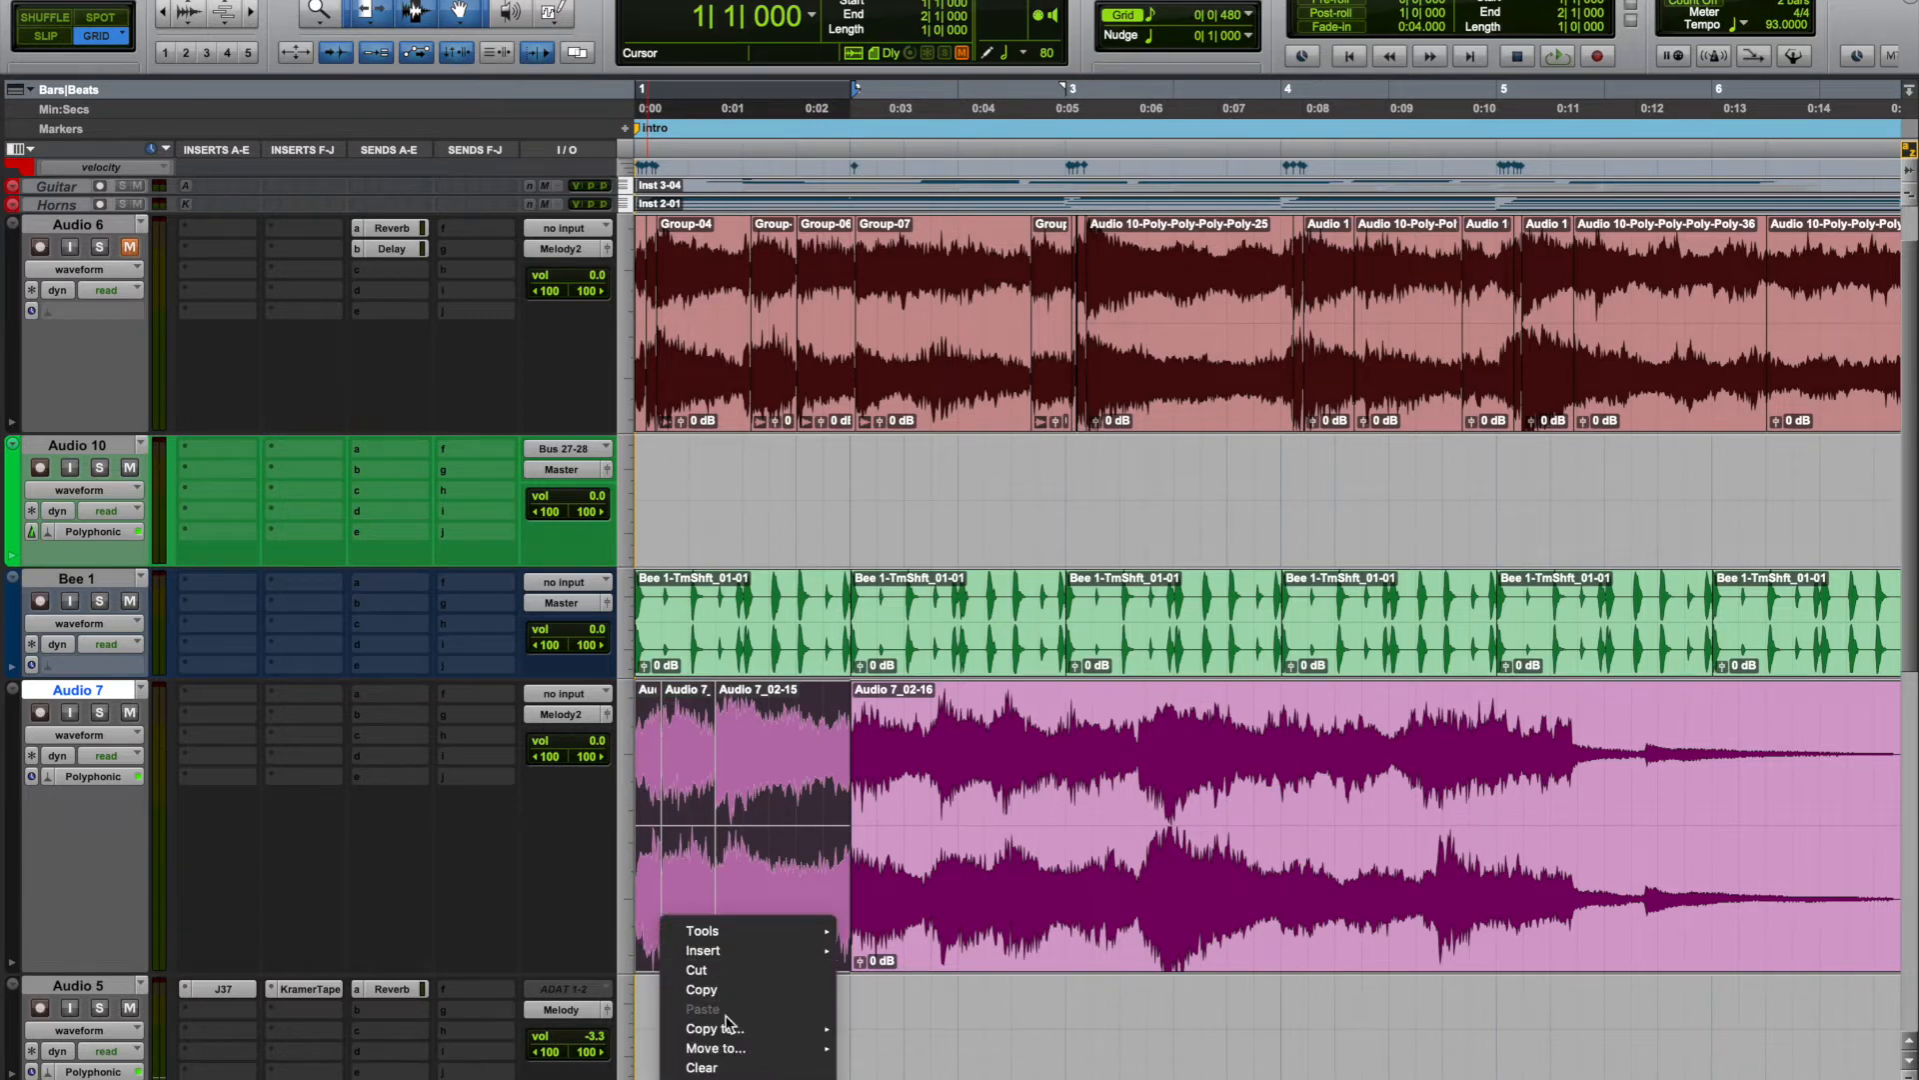
{"action": "left_click", "coordinate": [717, 834]}
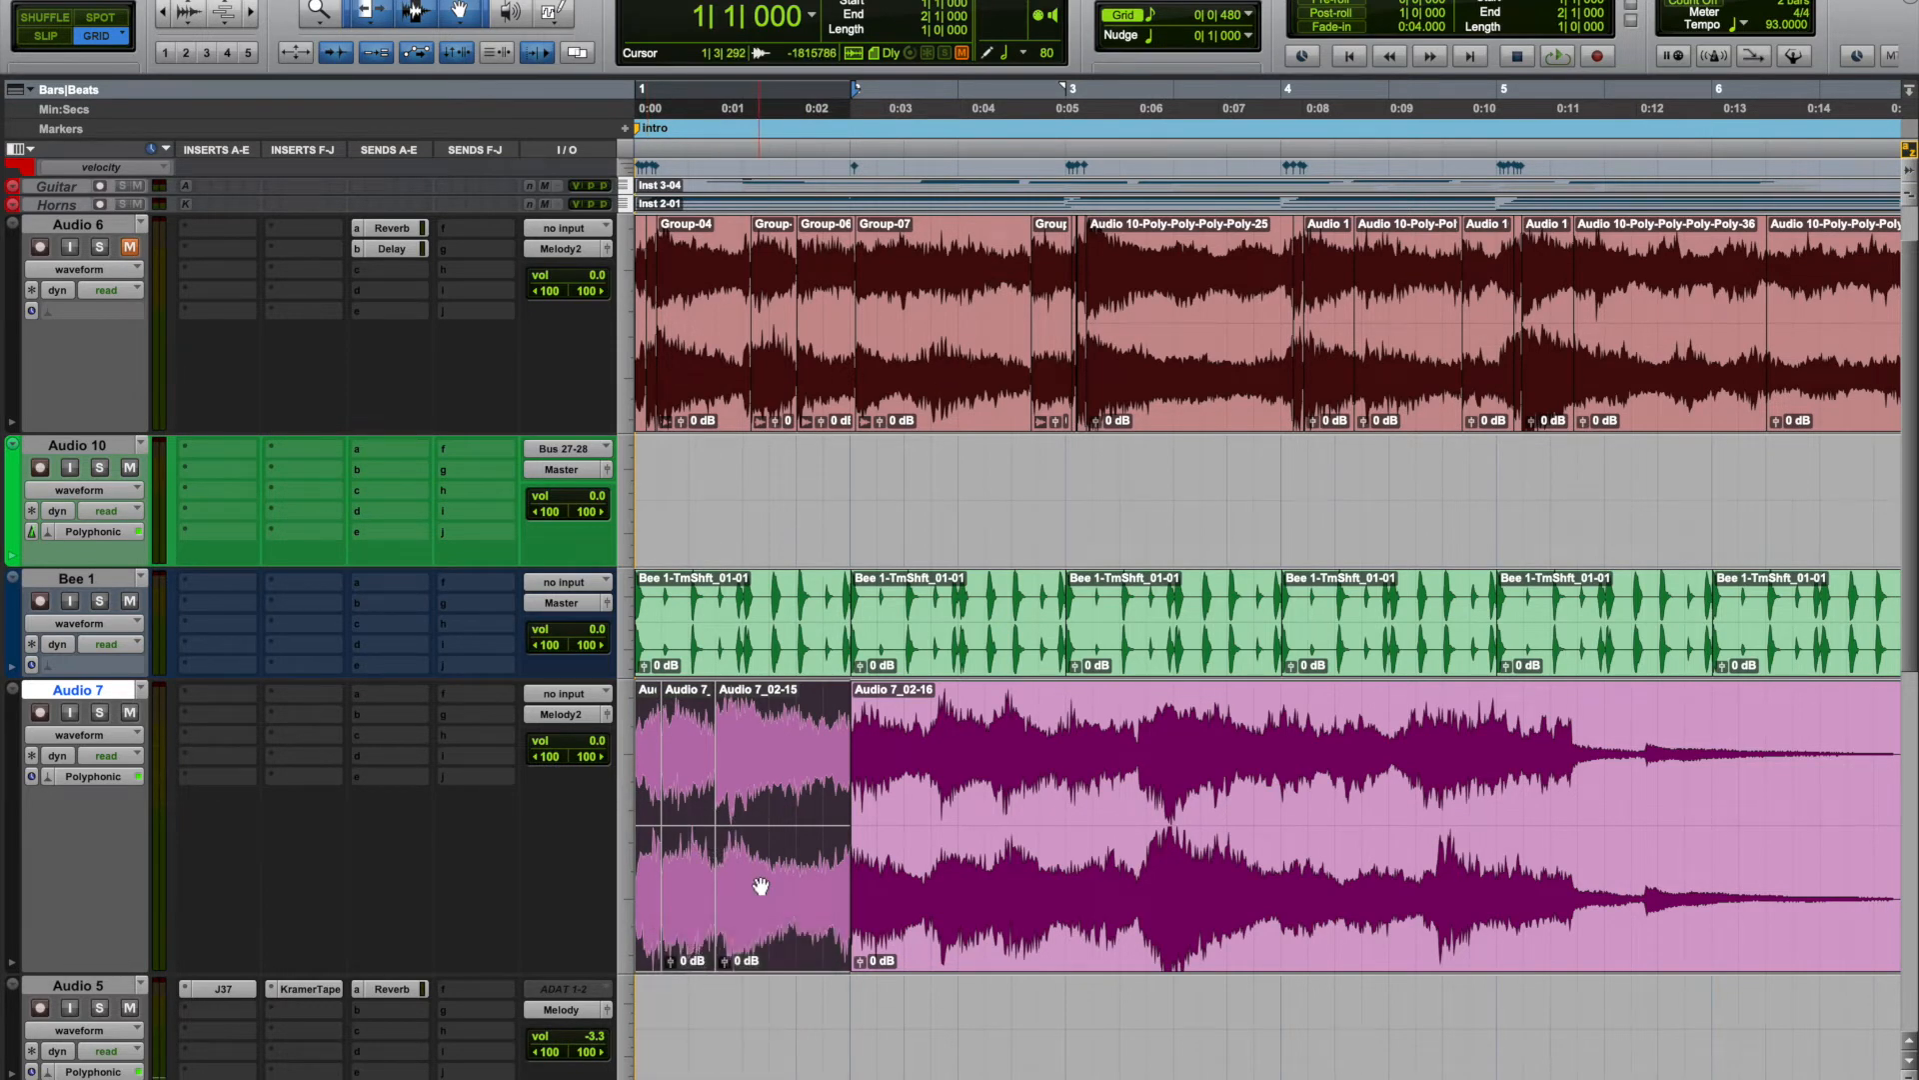
{"action": "key", "text": "alt+shift+3"}
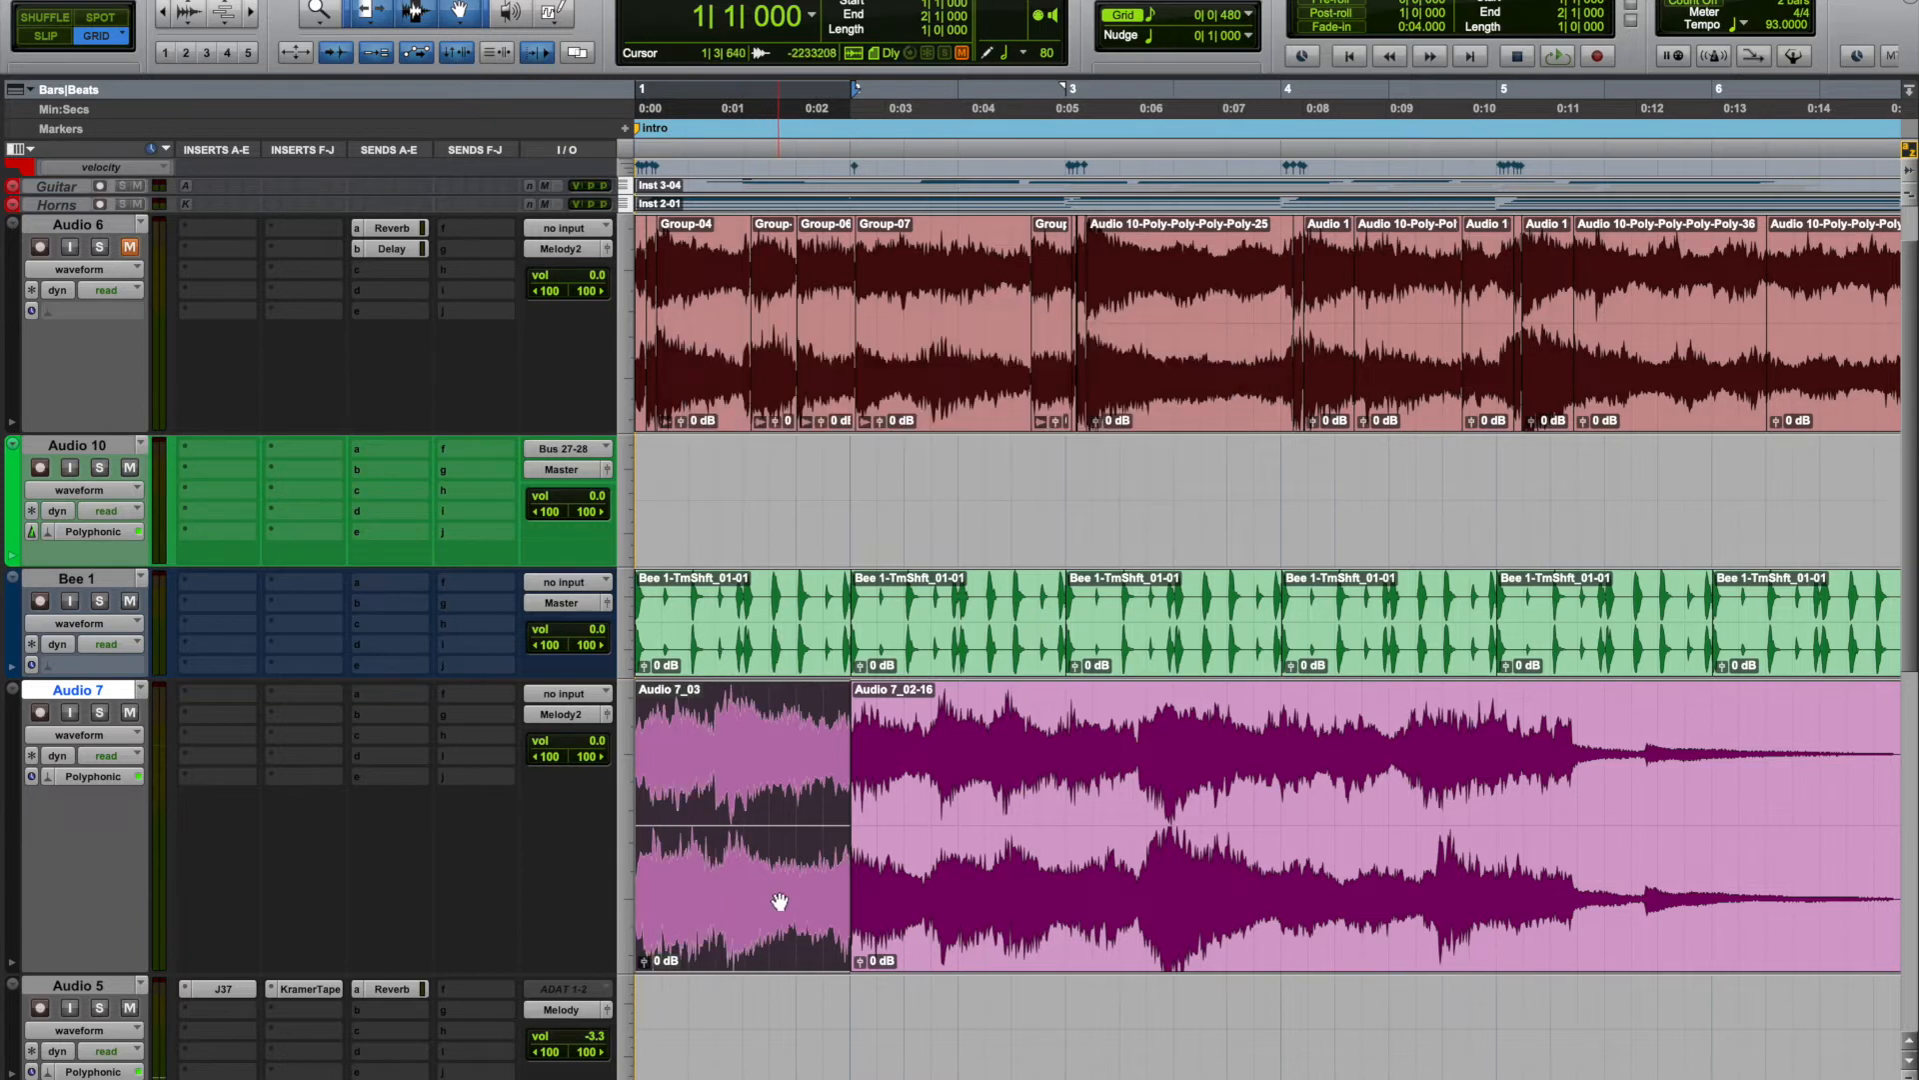
Open the Elastic Properties of the consolidated bar 1 clip, set its pitch shift to -1 semitone and play it back.
{"action": "right_click", "coordinate": [778, 915]}
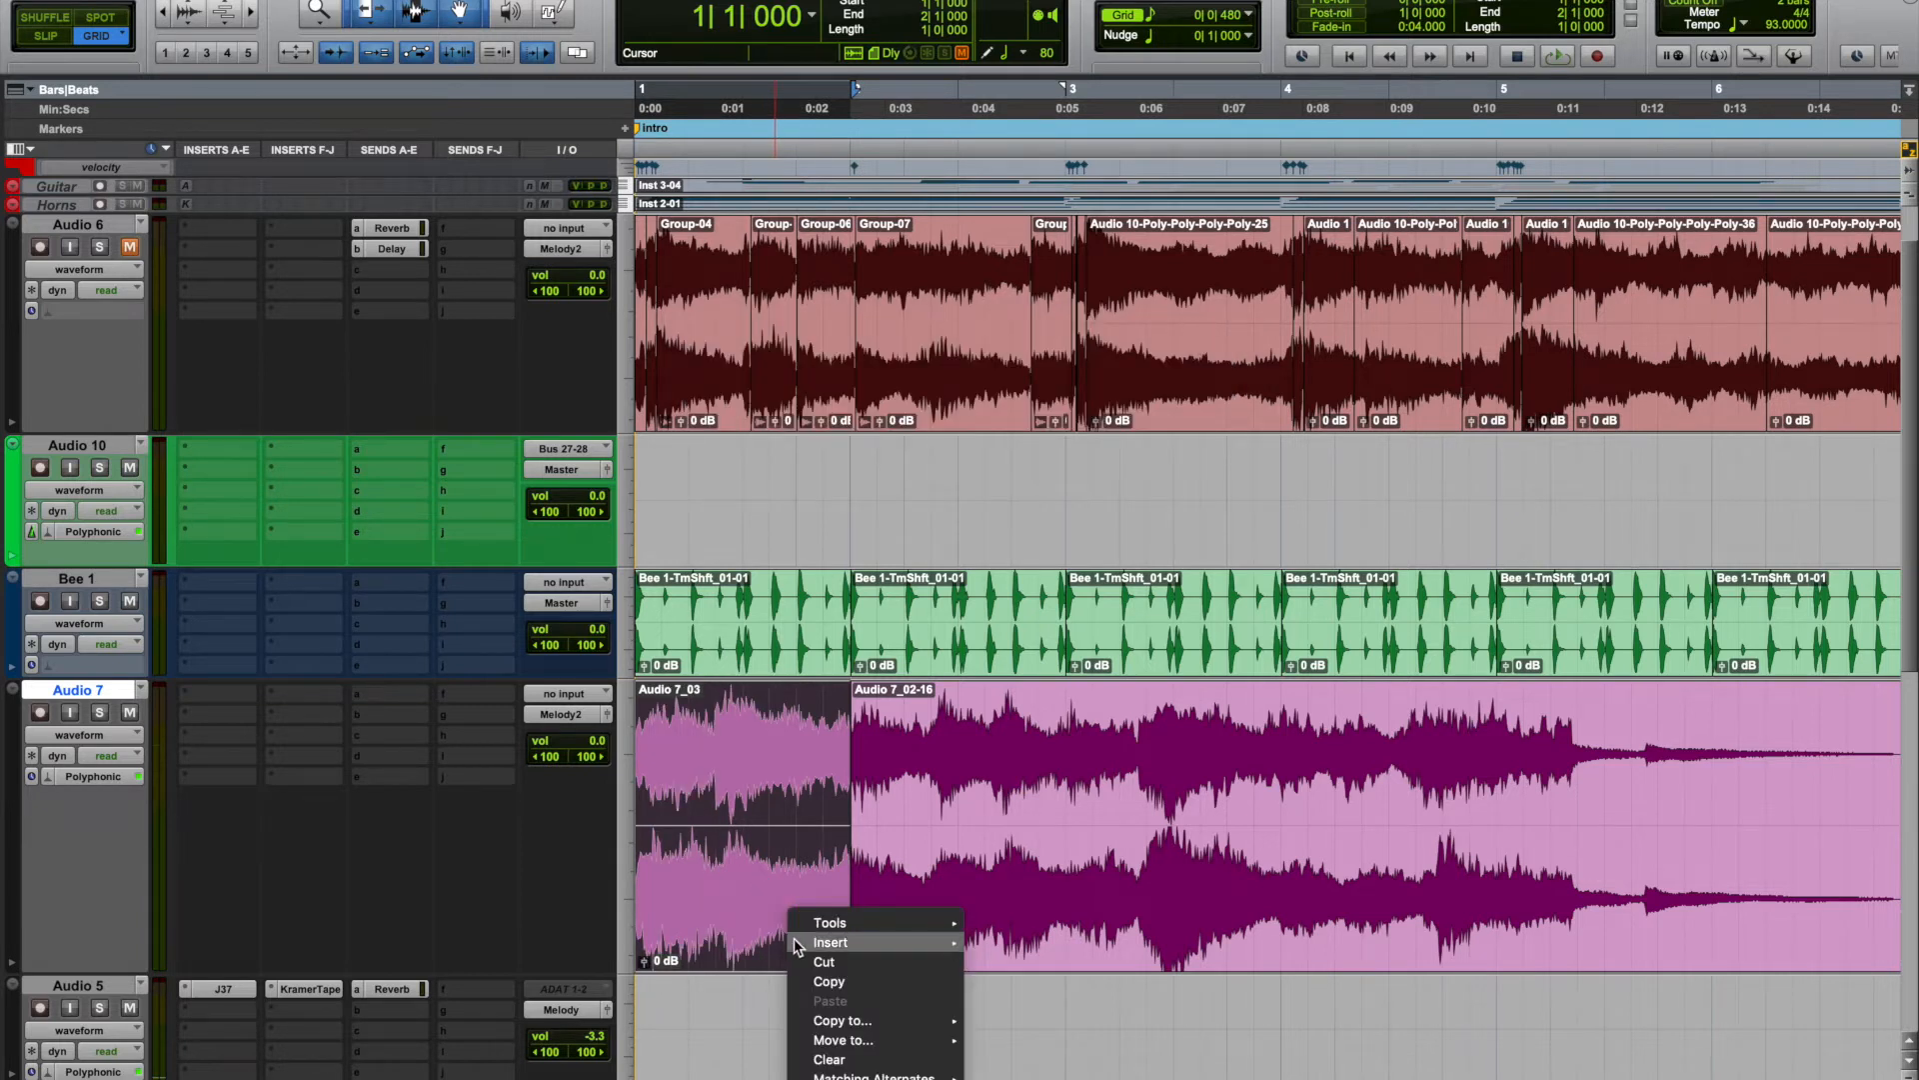
{"action": "mouse_move", "coordinate": [819, 1077]}
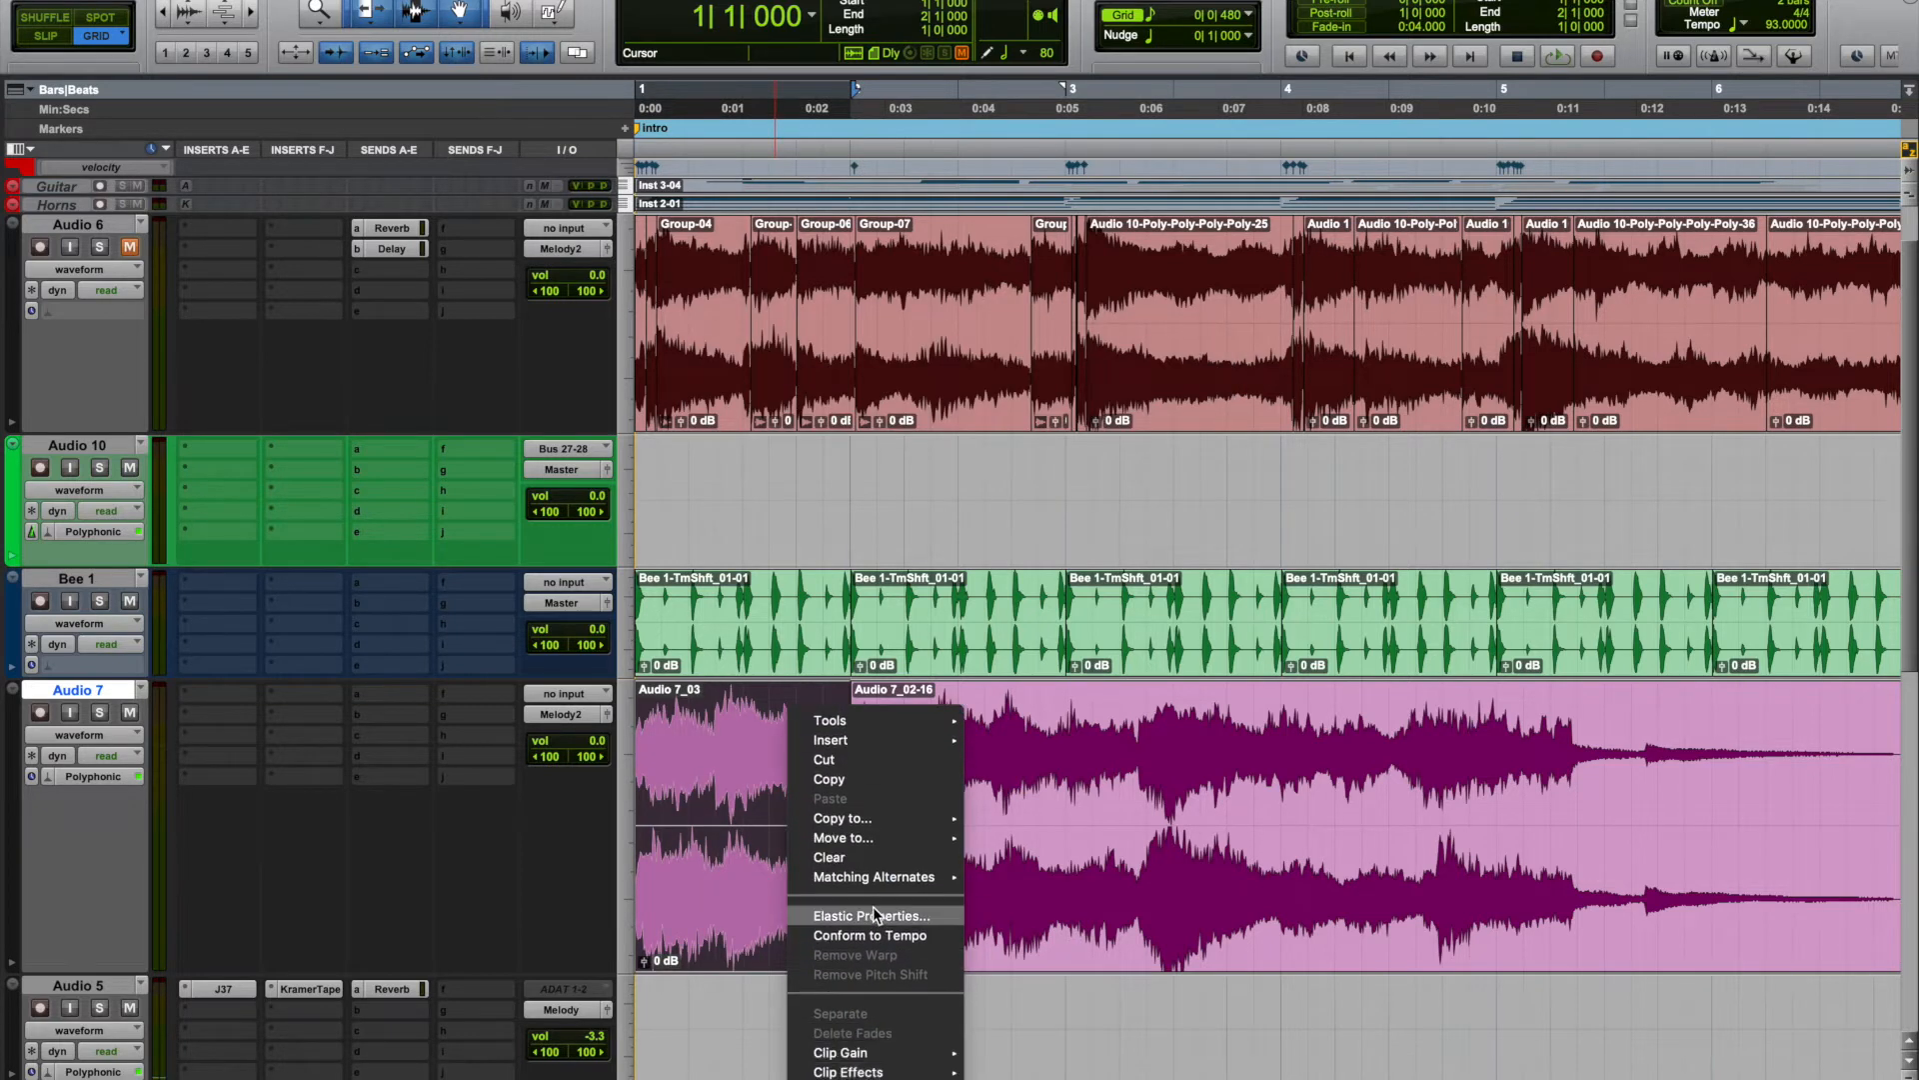
{"action": "left_click", "coordinate": [870, 917]}
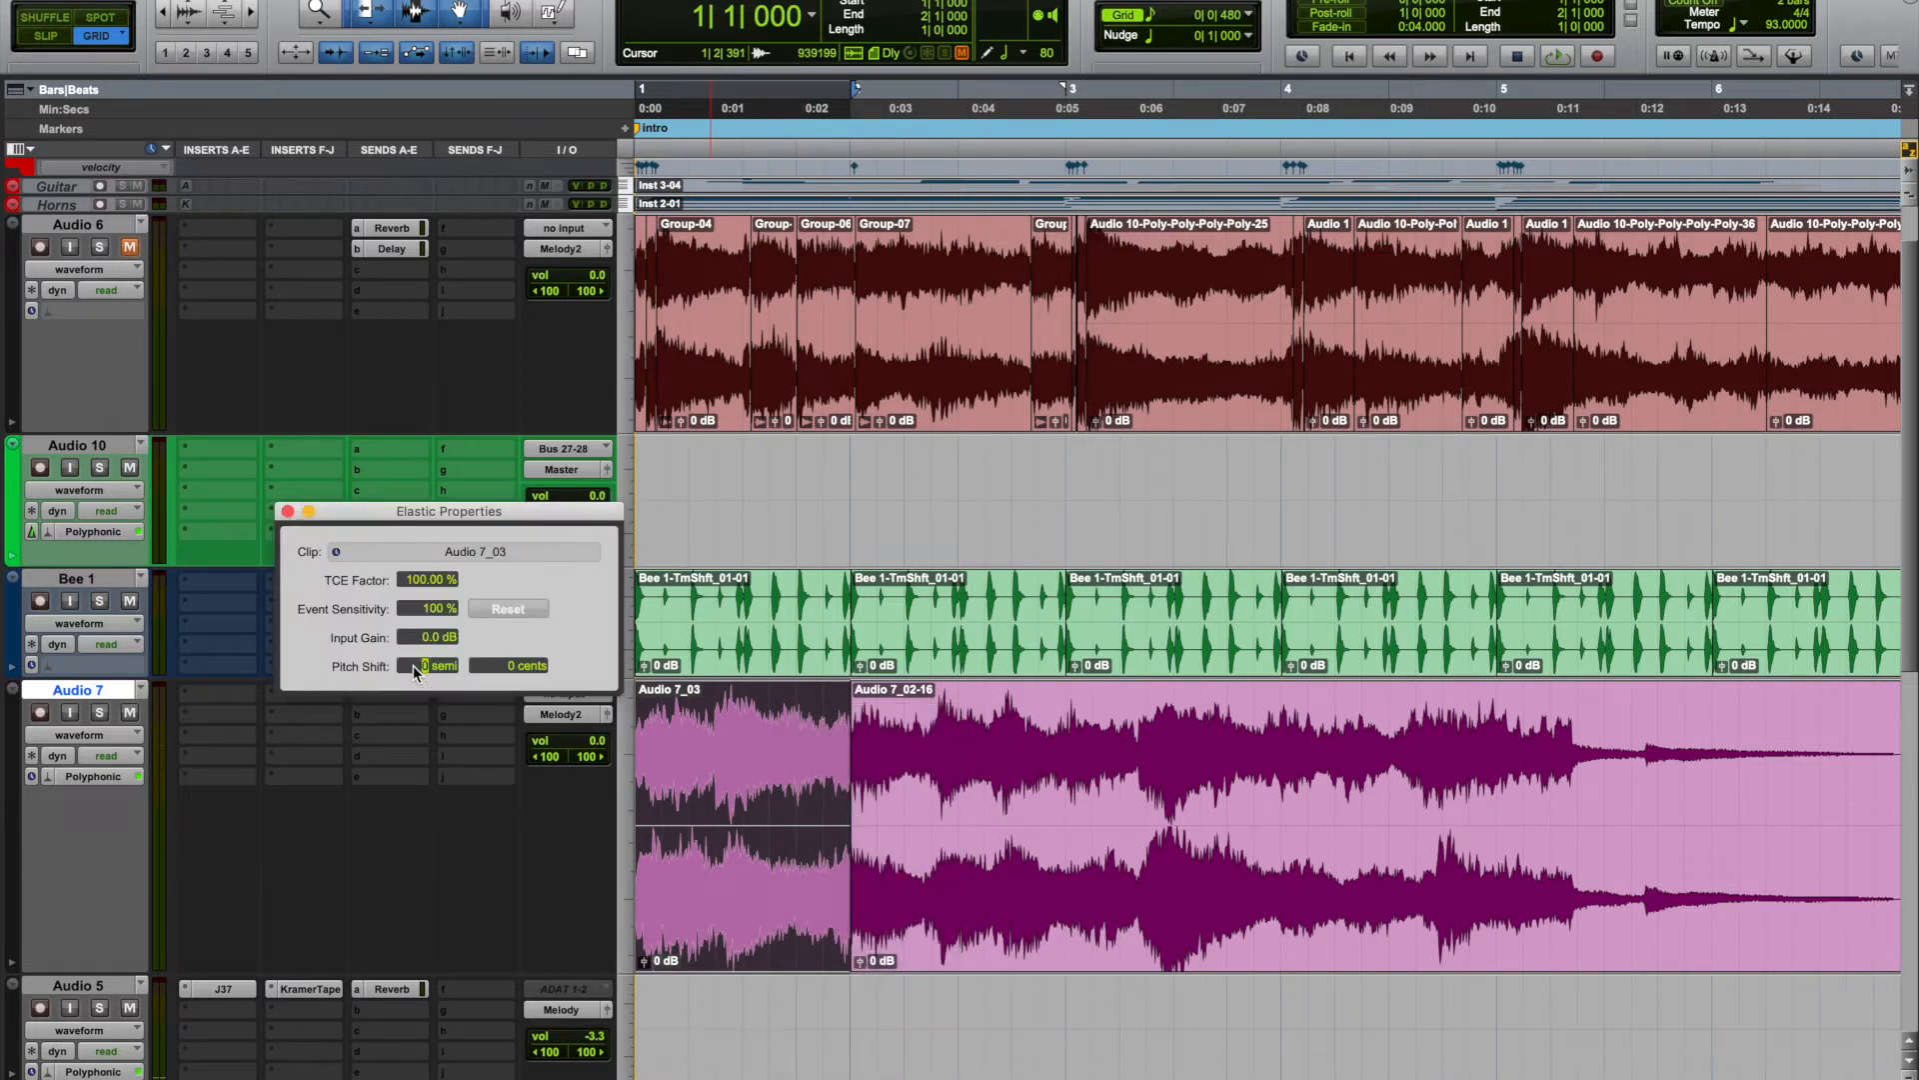
{"action": "type", "text": "-1"}
{"action": "key", "text": "Return"}
{"action": "key", "text": "space"}
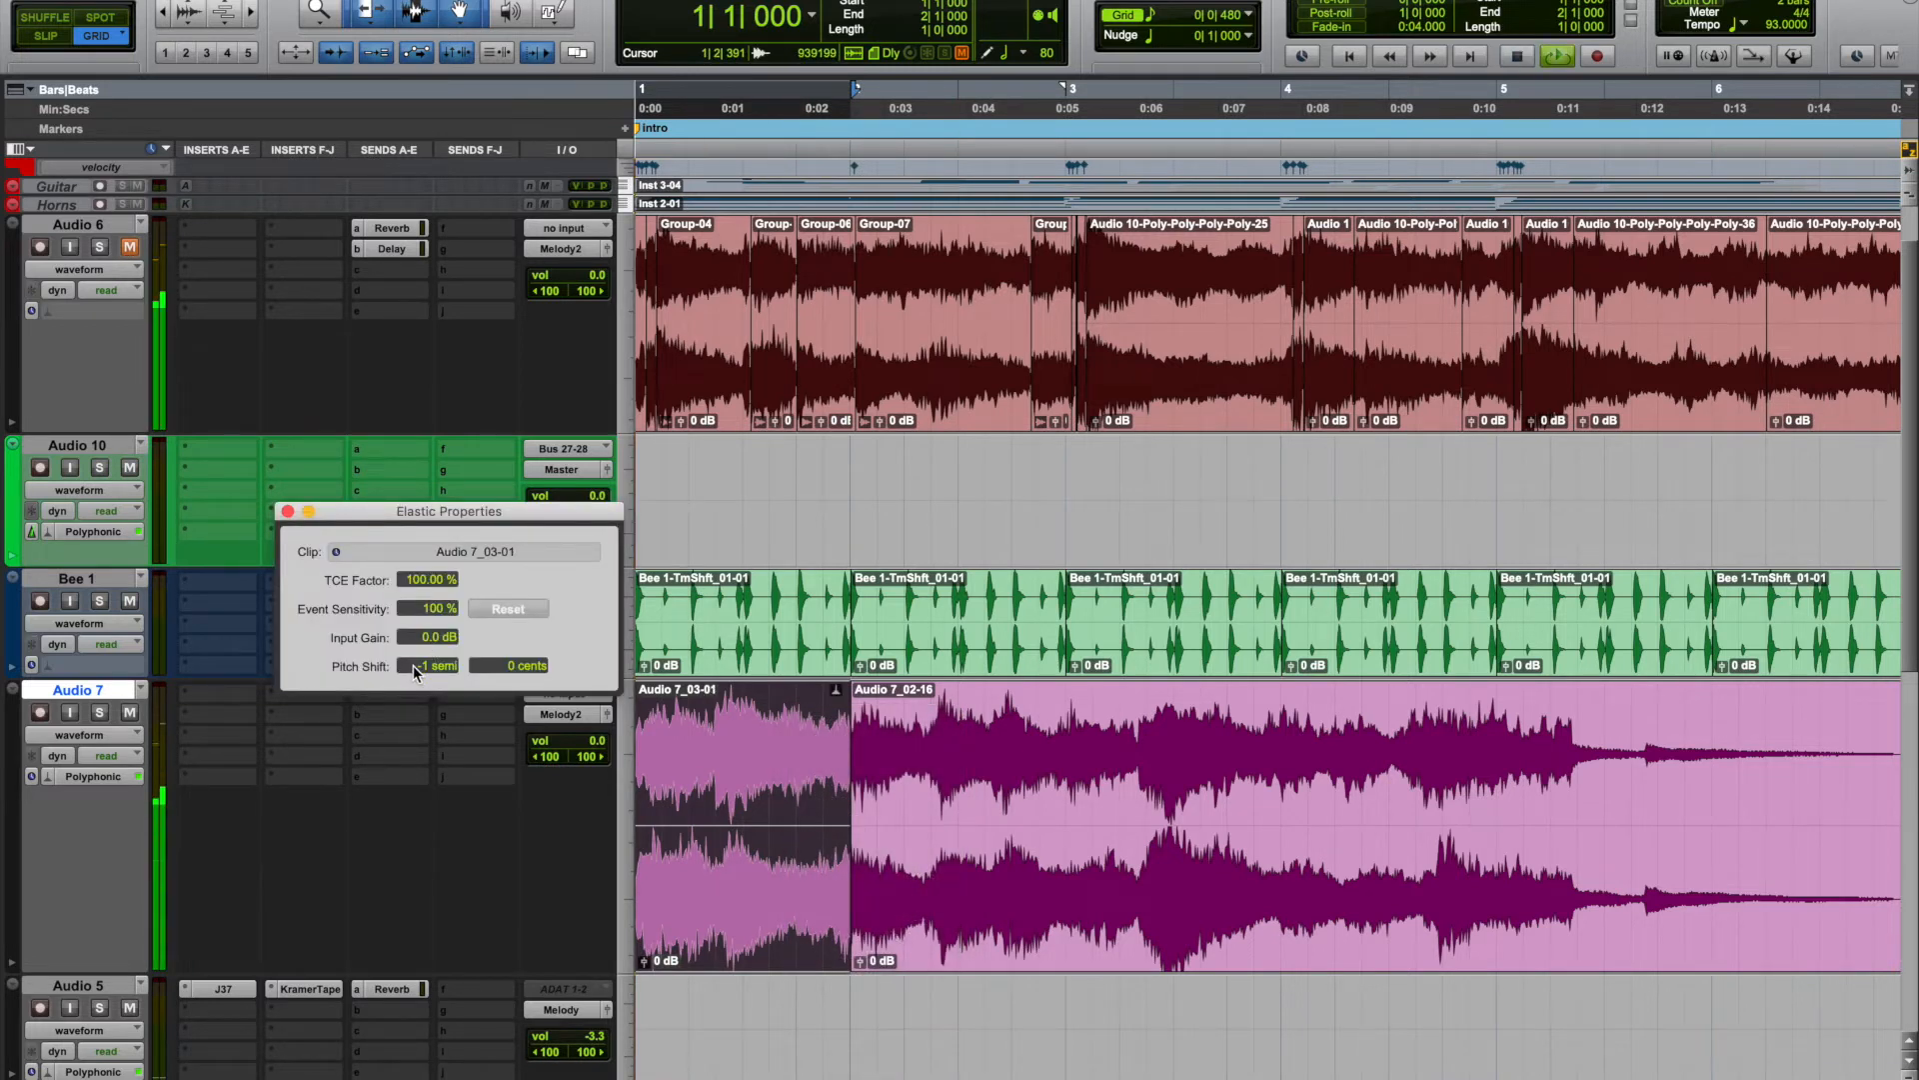
Try pitch shifts of -2 and -5 semitones on the bar 1 clip during playback.
{"action": "left_click", "coordinate": [412, 664]}
{"action": "type", "text": "-2"}
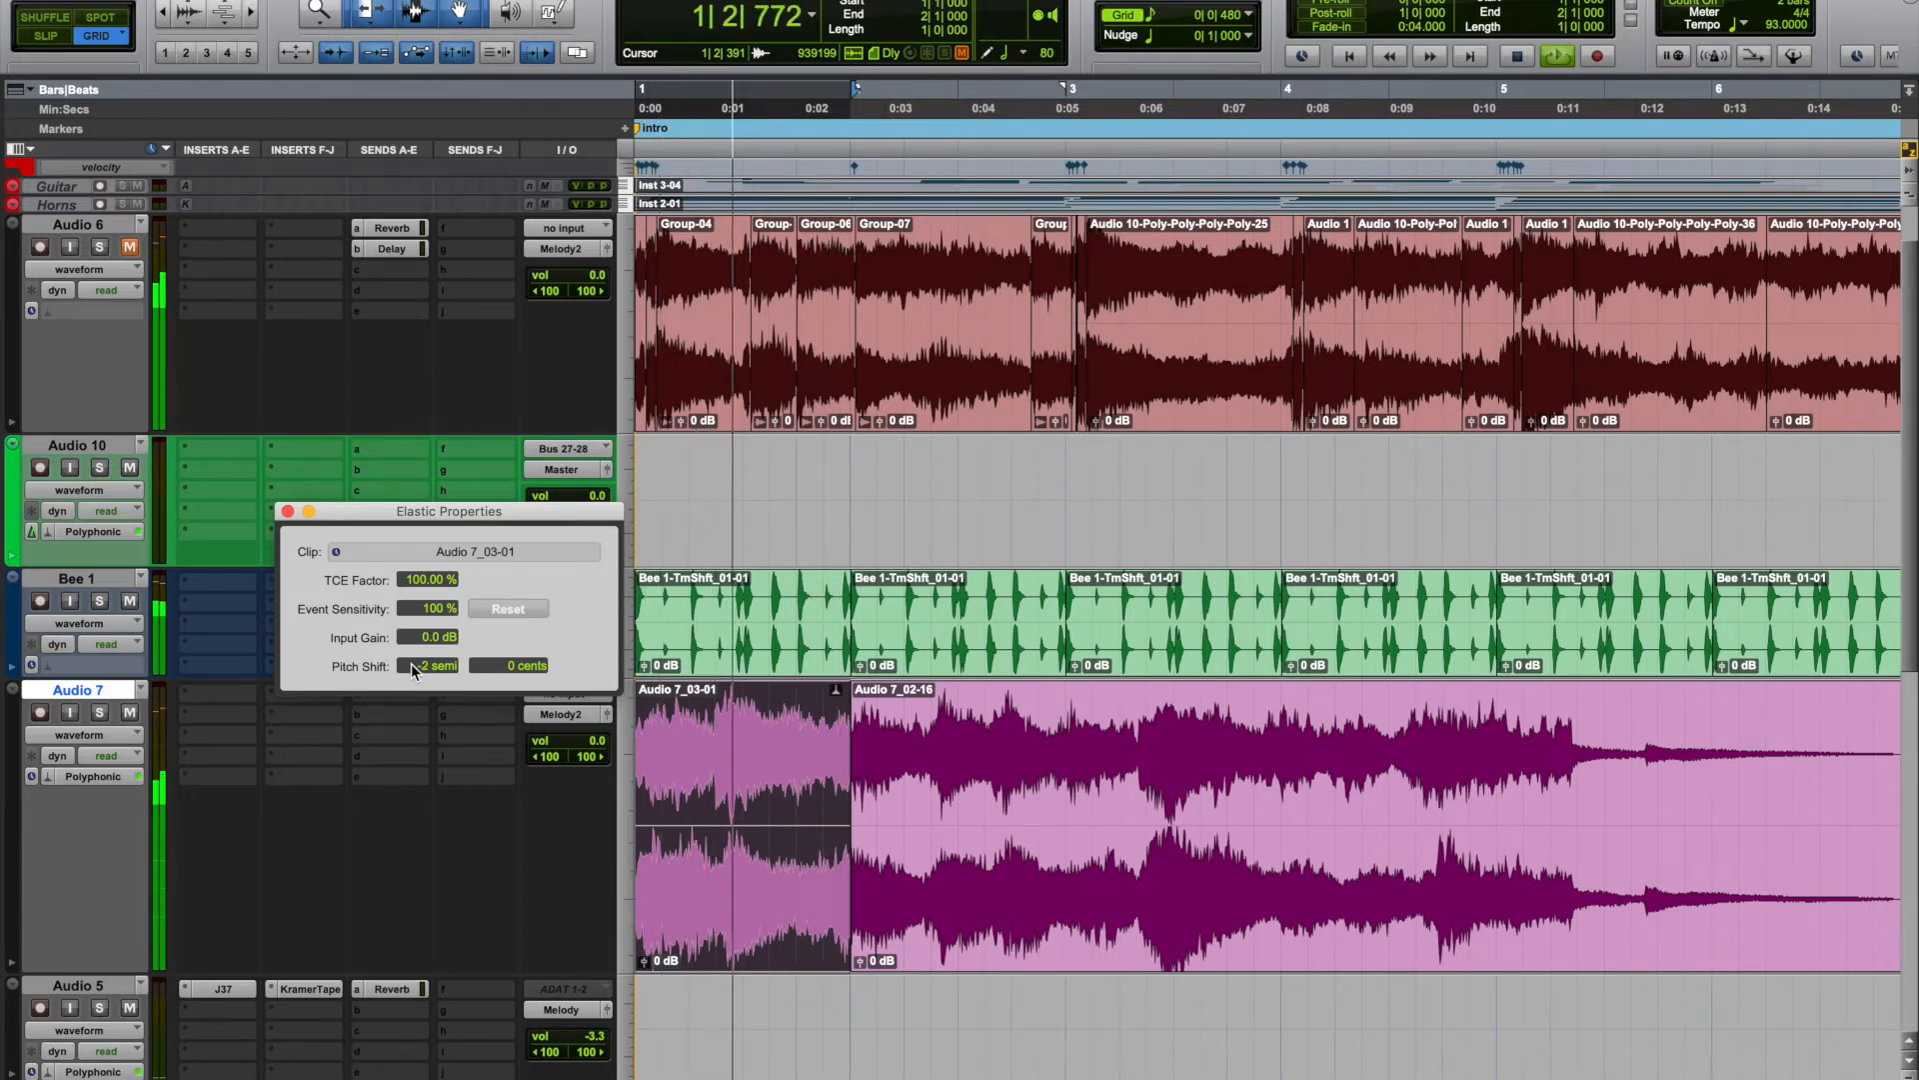
{"action": "left_click_drag", "start_coordinate": [411, 663], "coordinate": [416, 668]}
{"action": "type", "text": "-5"}
{"action": "key", "text": "Return"}
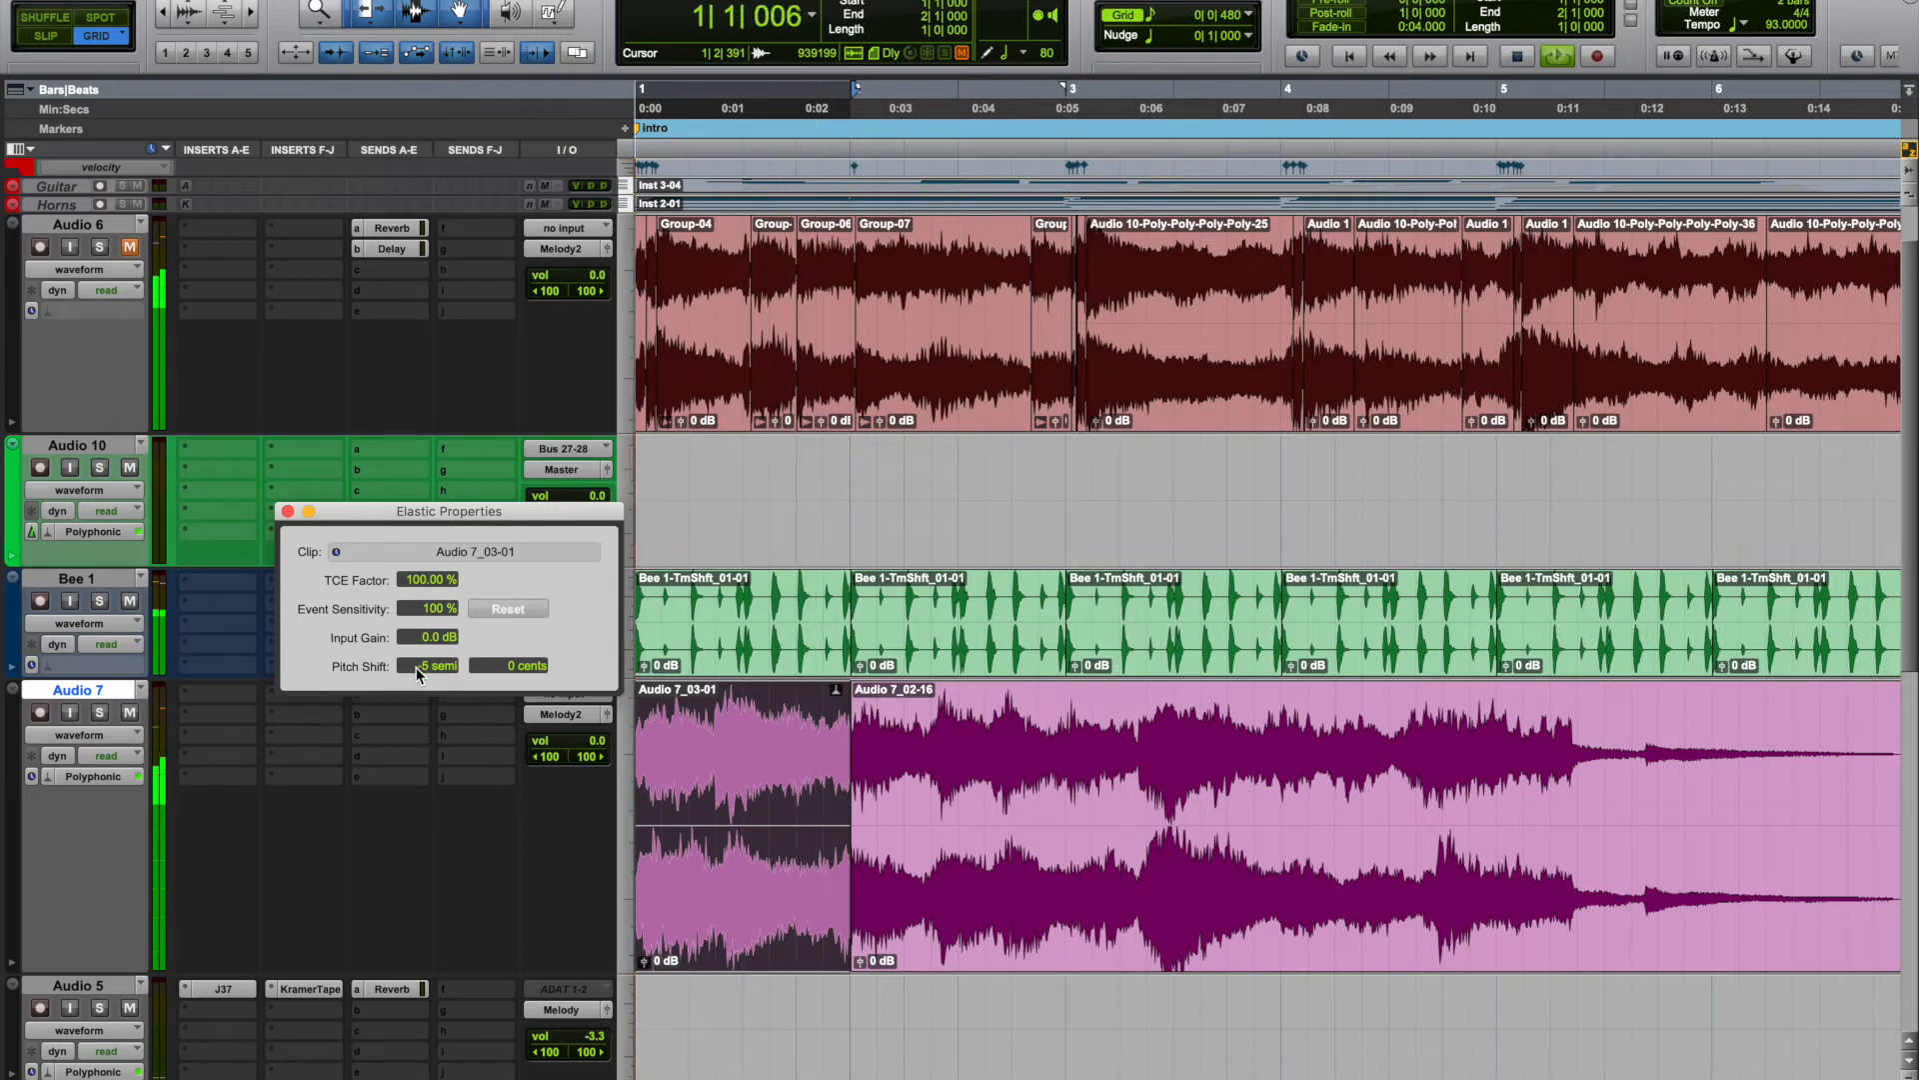
Set the bar 1 clip's pitch shift to -12 semitones, close Elastic Properties and play the clip back.
{"action": "left_click", "coordinate": [419, 666]}
{"action": "type", "text": "-12"}
{"action": "key", "text": "Return"}
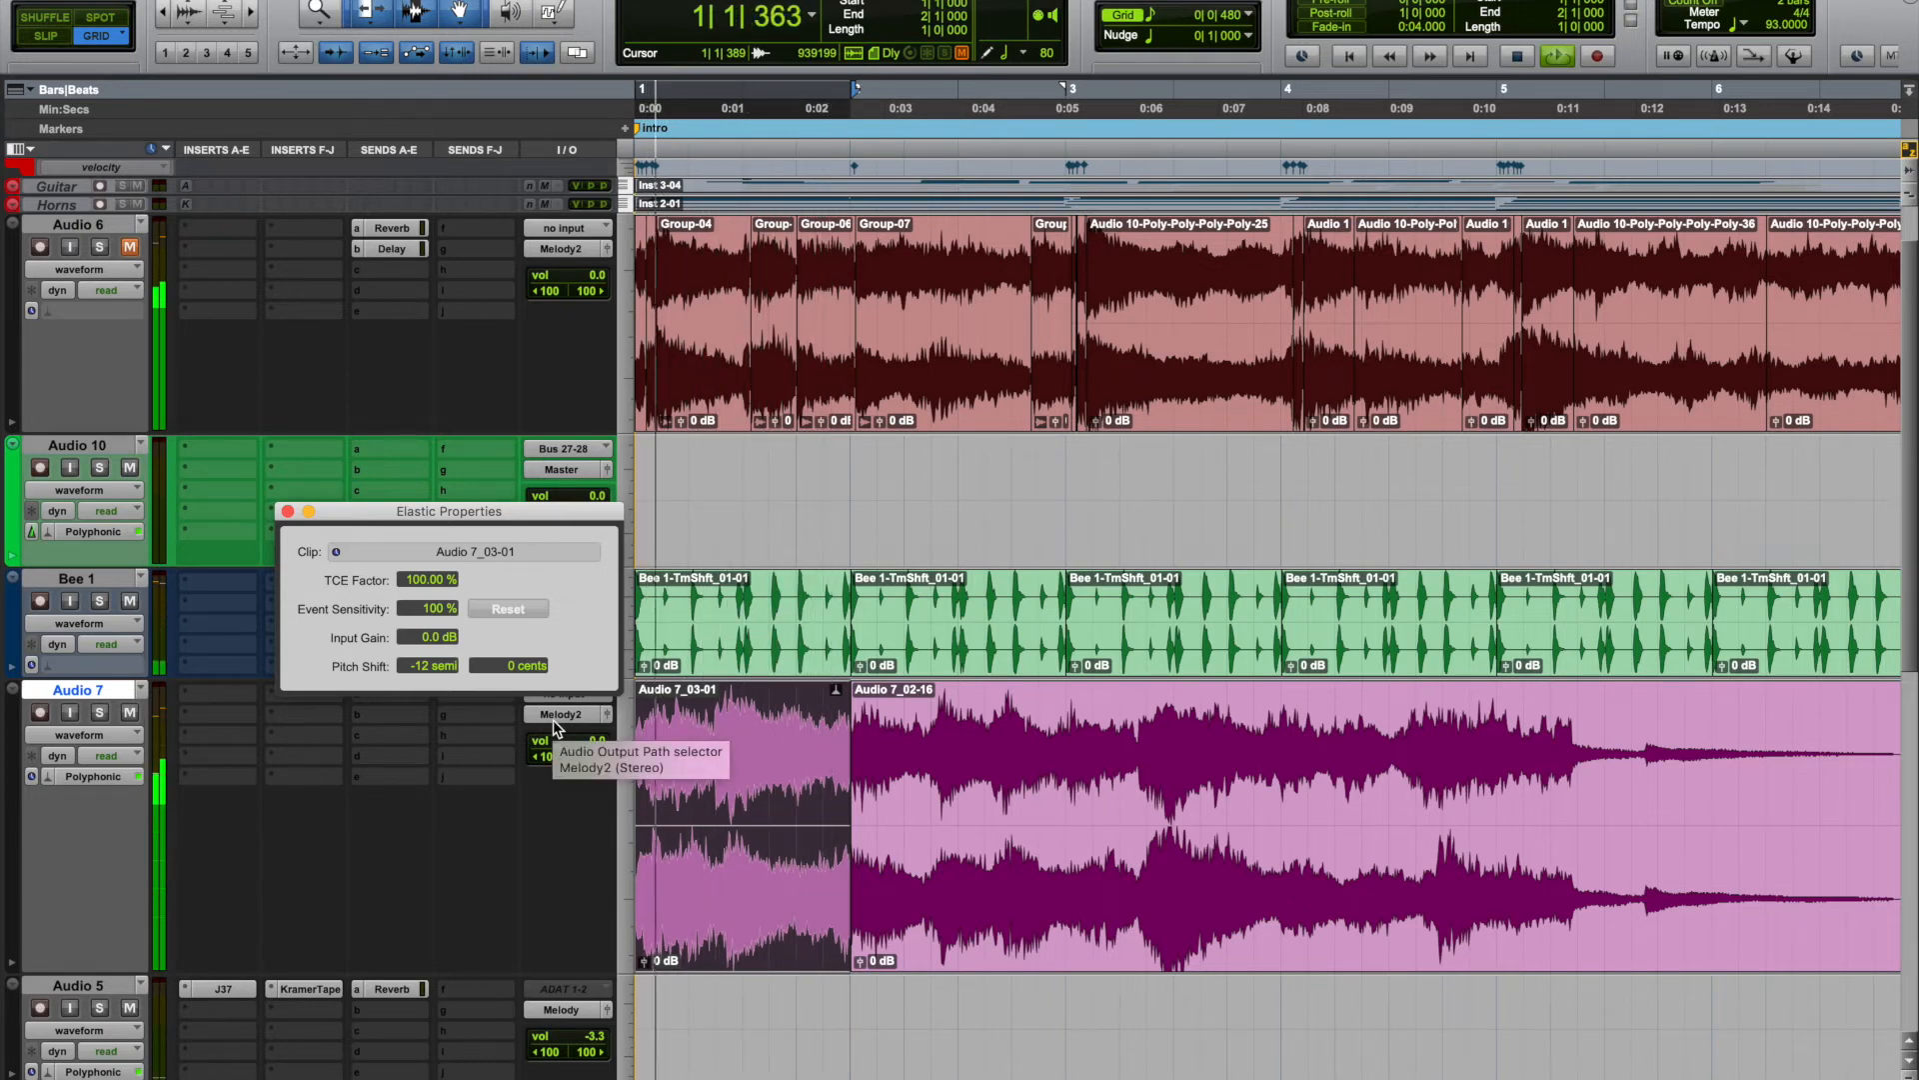
{"action": "left_click", "coordinate": [288, 511]}
{"action": "key", "text": "space"}
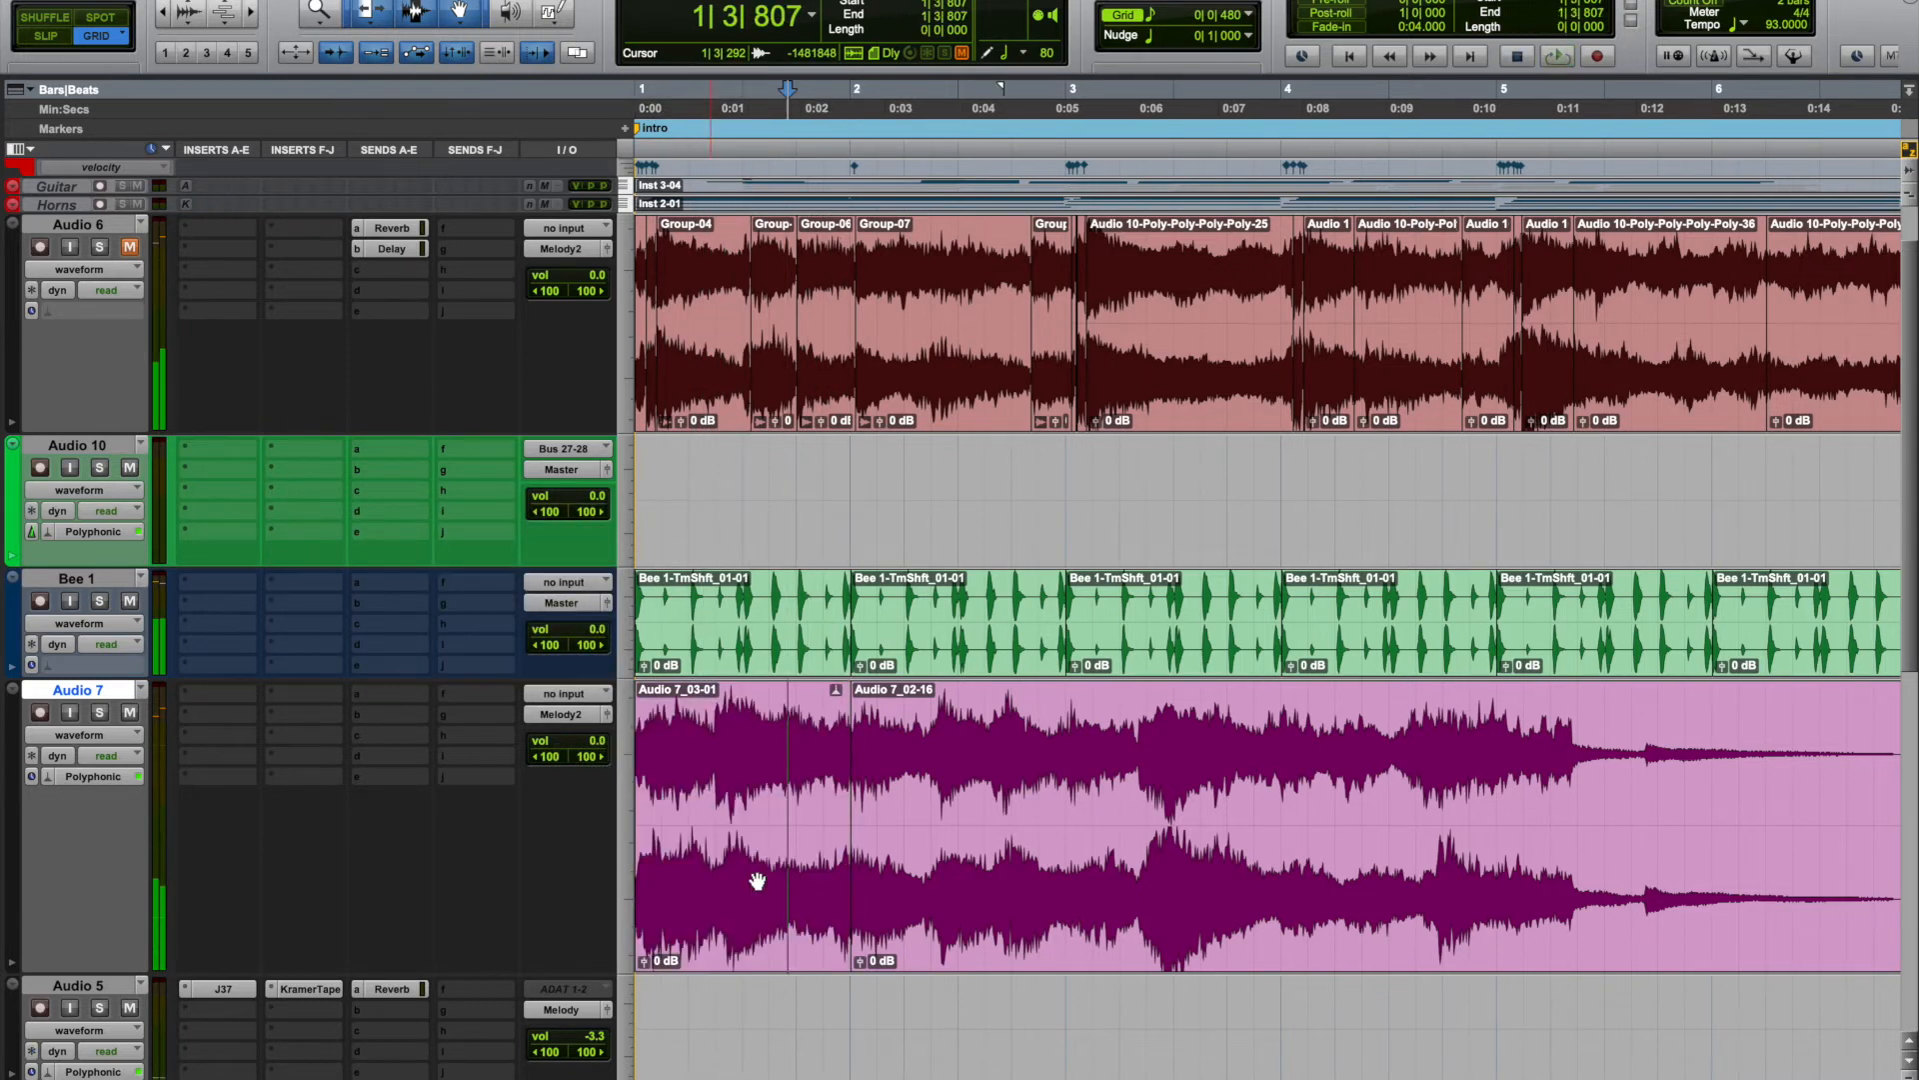
{"action": "left_click", "coordinate": [776, 925]}
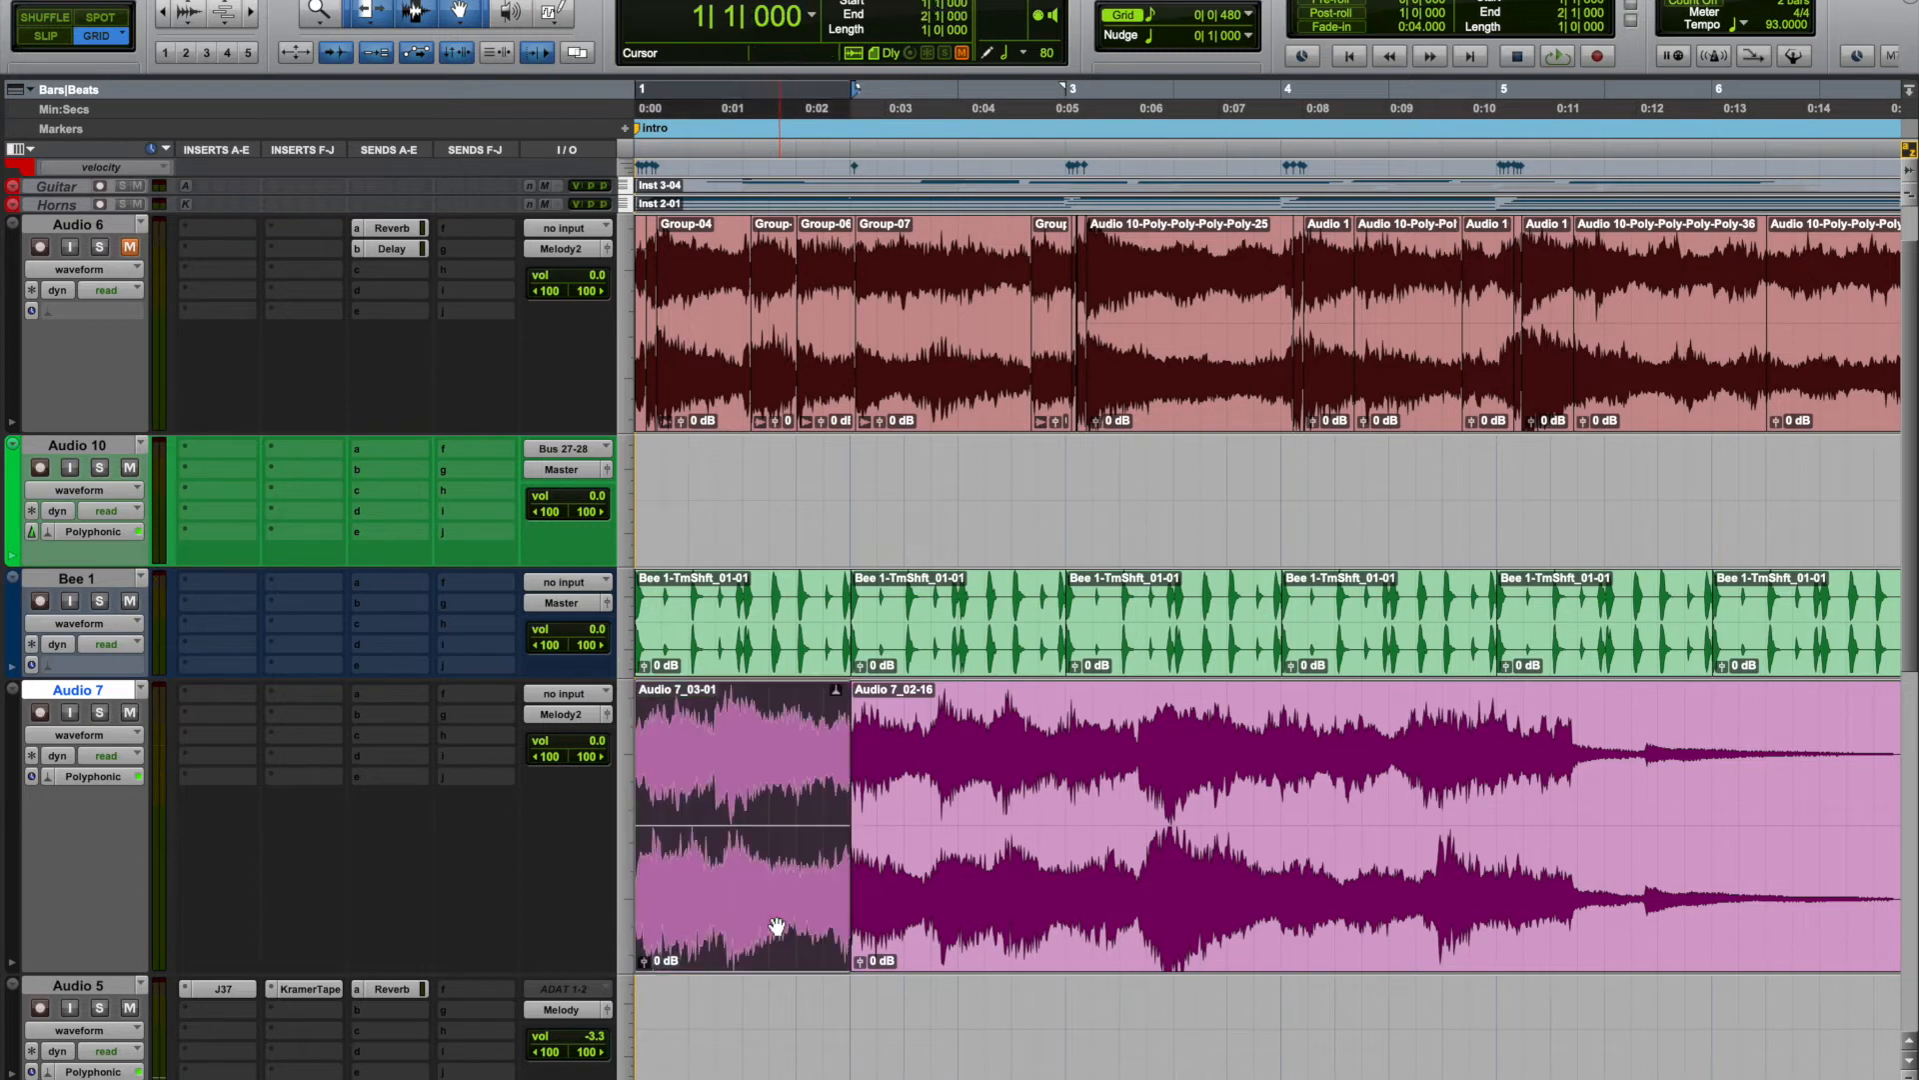
{"action": "key", "text": "space"}
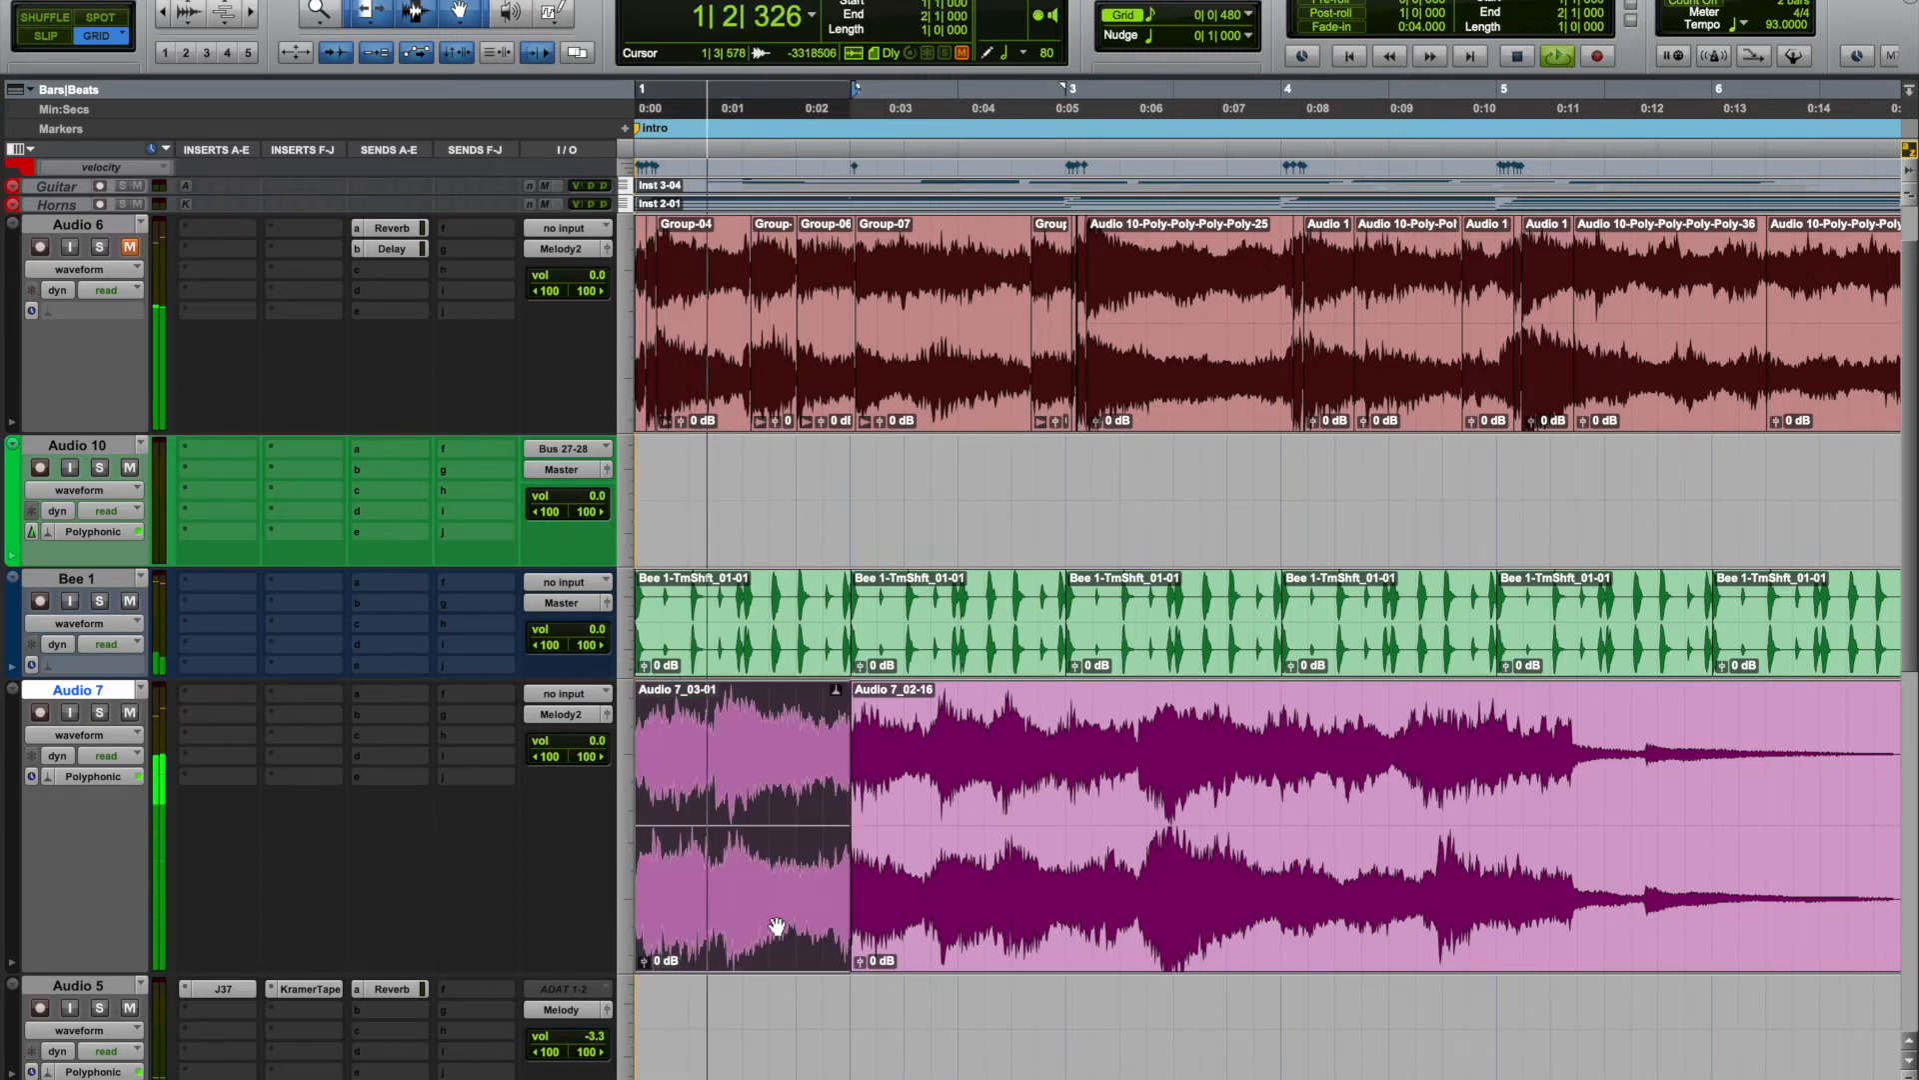
Play back the long Audio 7 clip that starts at bar 2, and move it to start at bar 4.
{"action": "left_click", "coordinate": [990, 920]}
{"action": "key", "text": "space"}
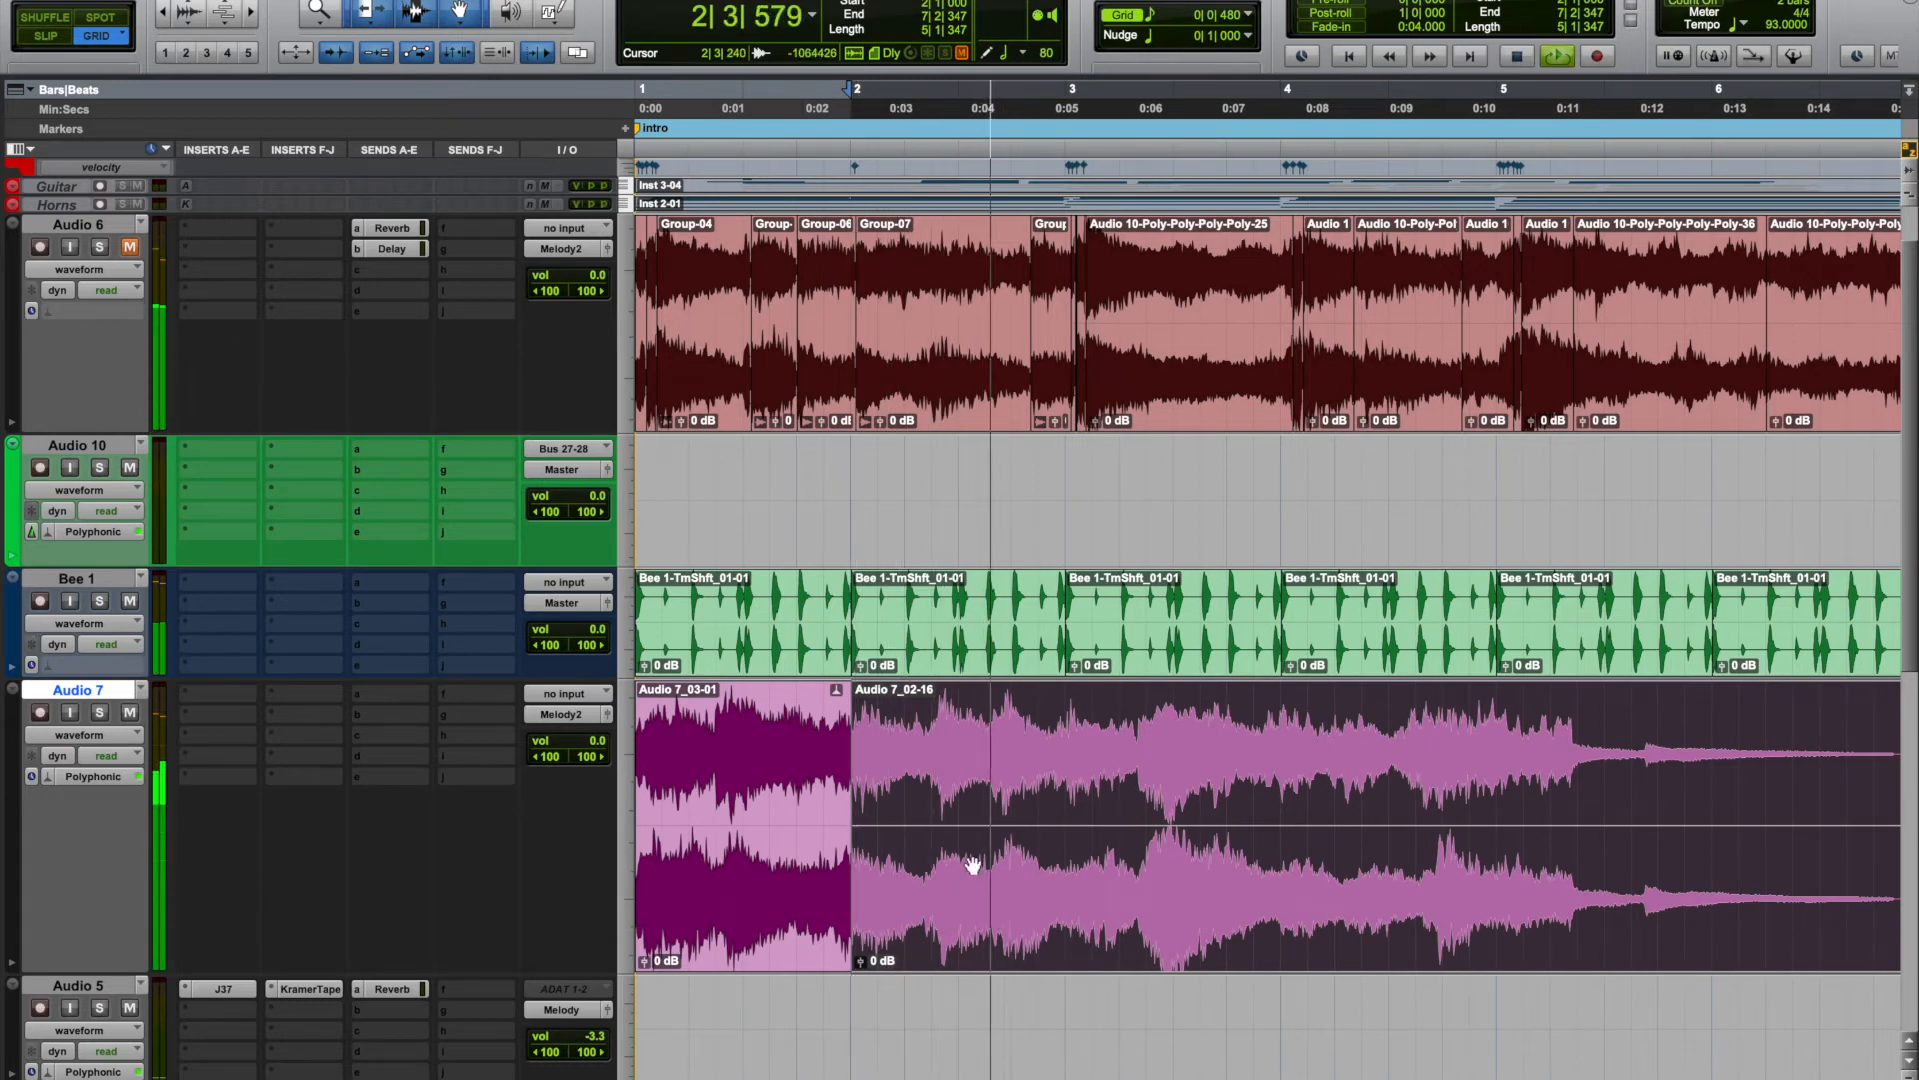
{"action": "key", "text": "space"}
{"action": "left_click_drag", "start_coordinate": [963, 891], "coordinate": [1311, 891]}
Duplicate the bar 1 clip on Audio 7 twice to fill bars 2 and 3.
{"action": "left_click", "coordinate": [793, 936]}
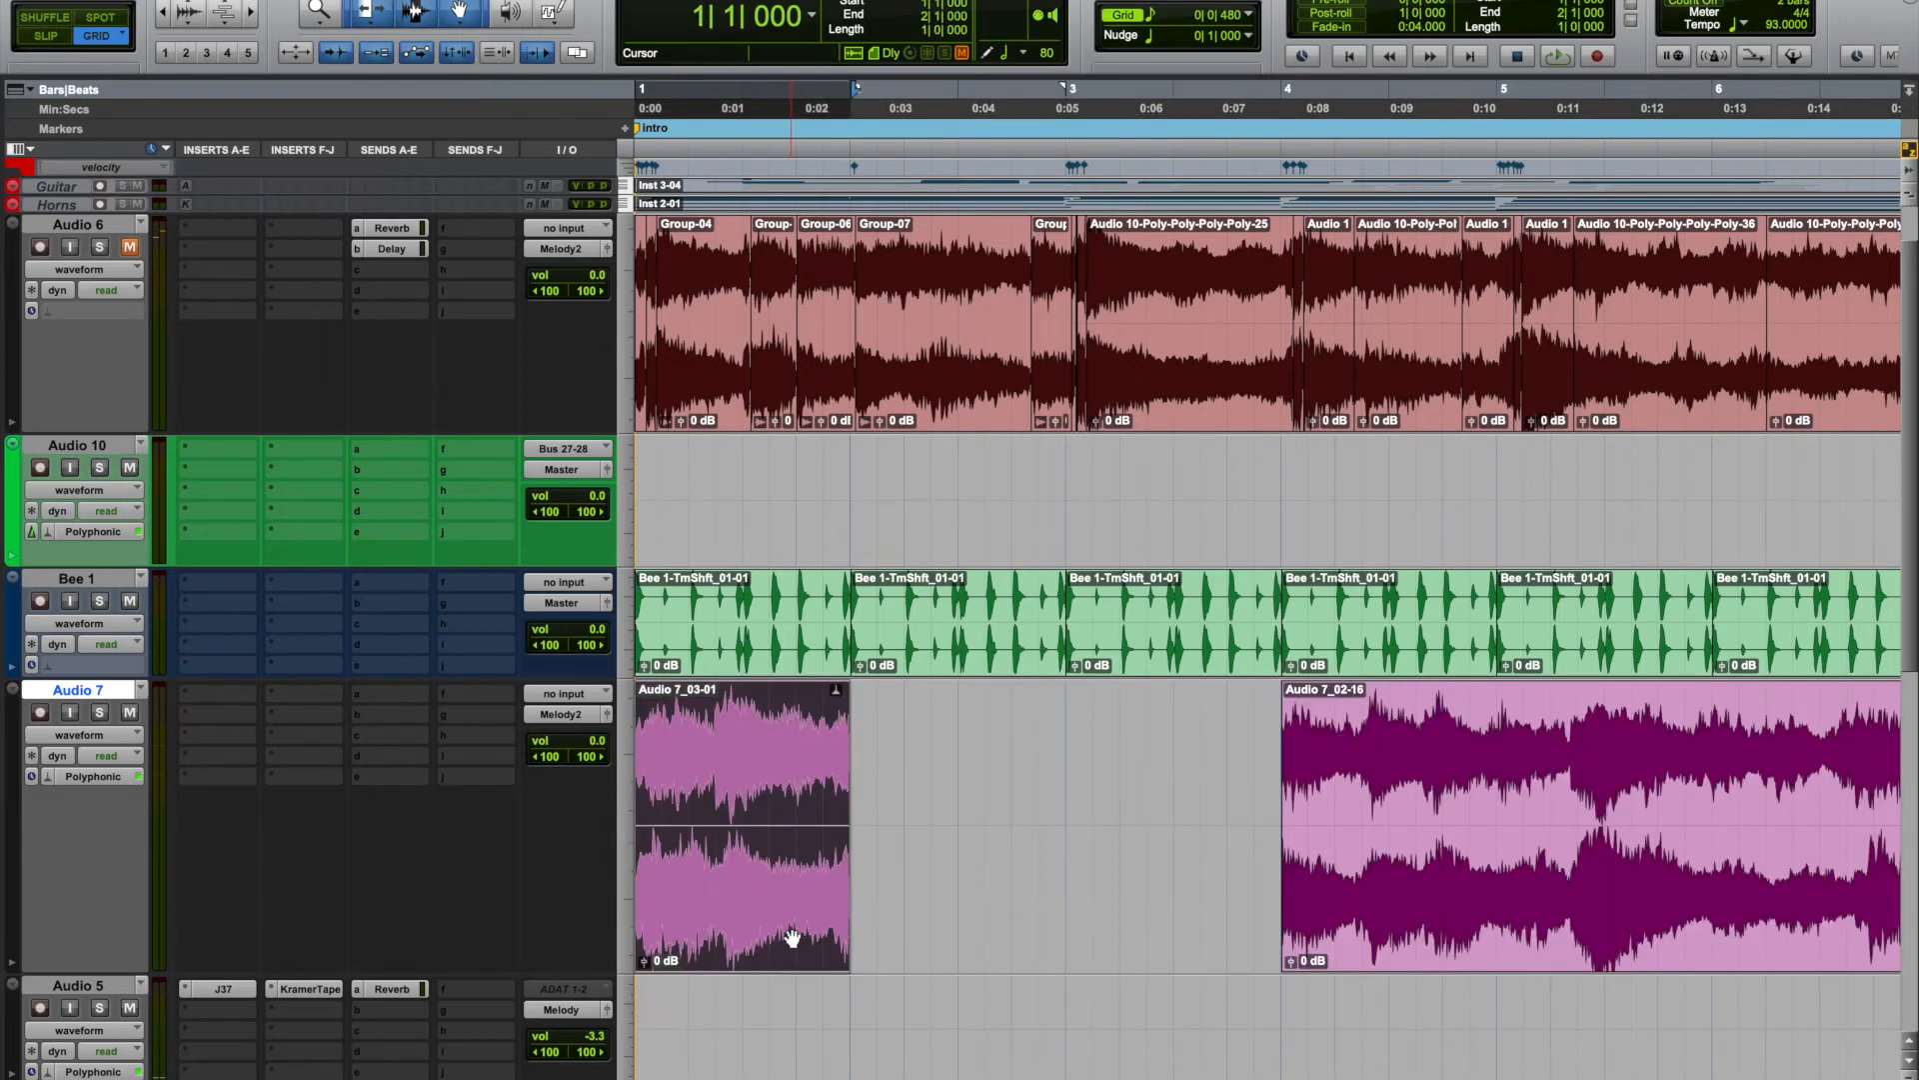
{"action": "key", "text": "super+bracketleft"}
{"action": "key", "text": "super+d"}
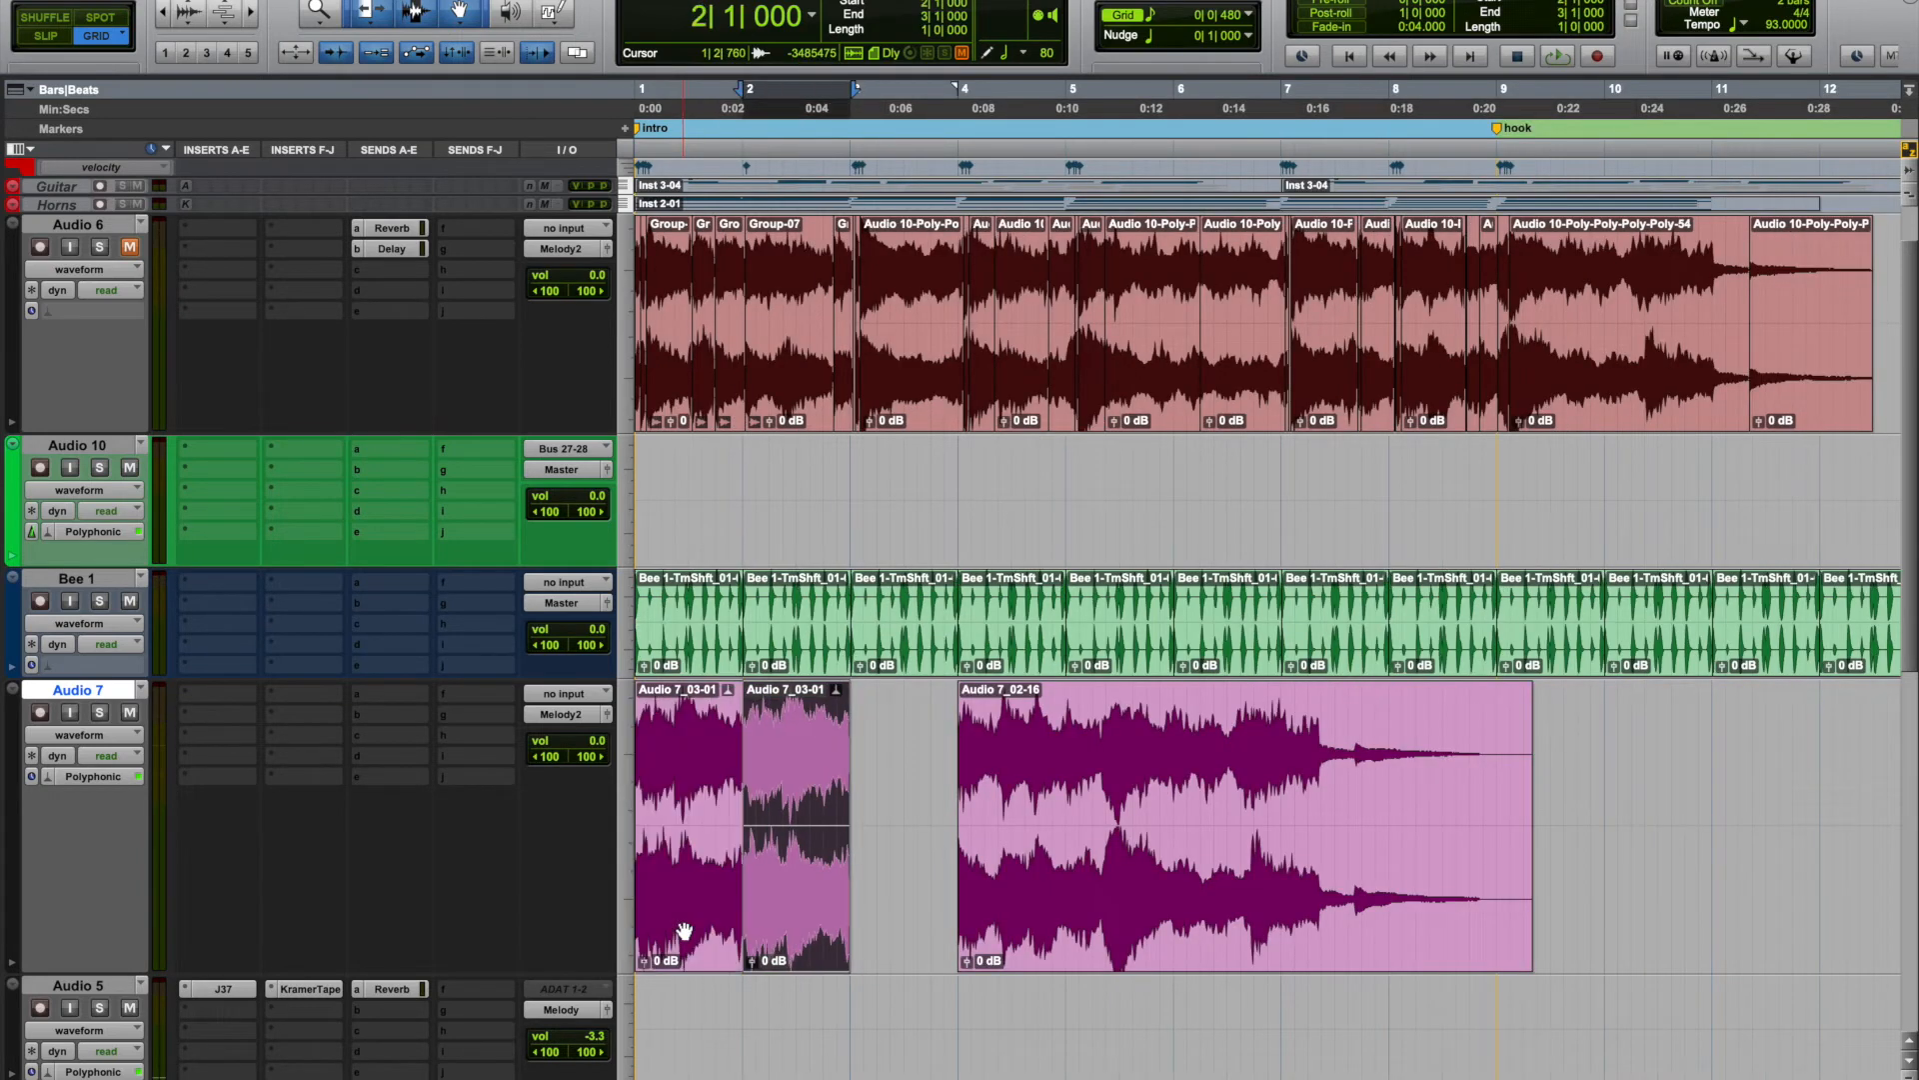
{"action": "key", "text": "super+d"}
Select bars 1 to 4 on Audio 7, separate the long clip at bar 5 and play the four-bar selection back.
{"action": "left_click_drag", "start_coordinate": [1072, 716], "coordinate": [201, 804]}
{"action": "key", "text": "super+e"}
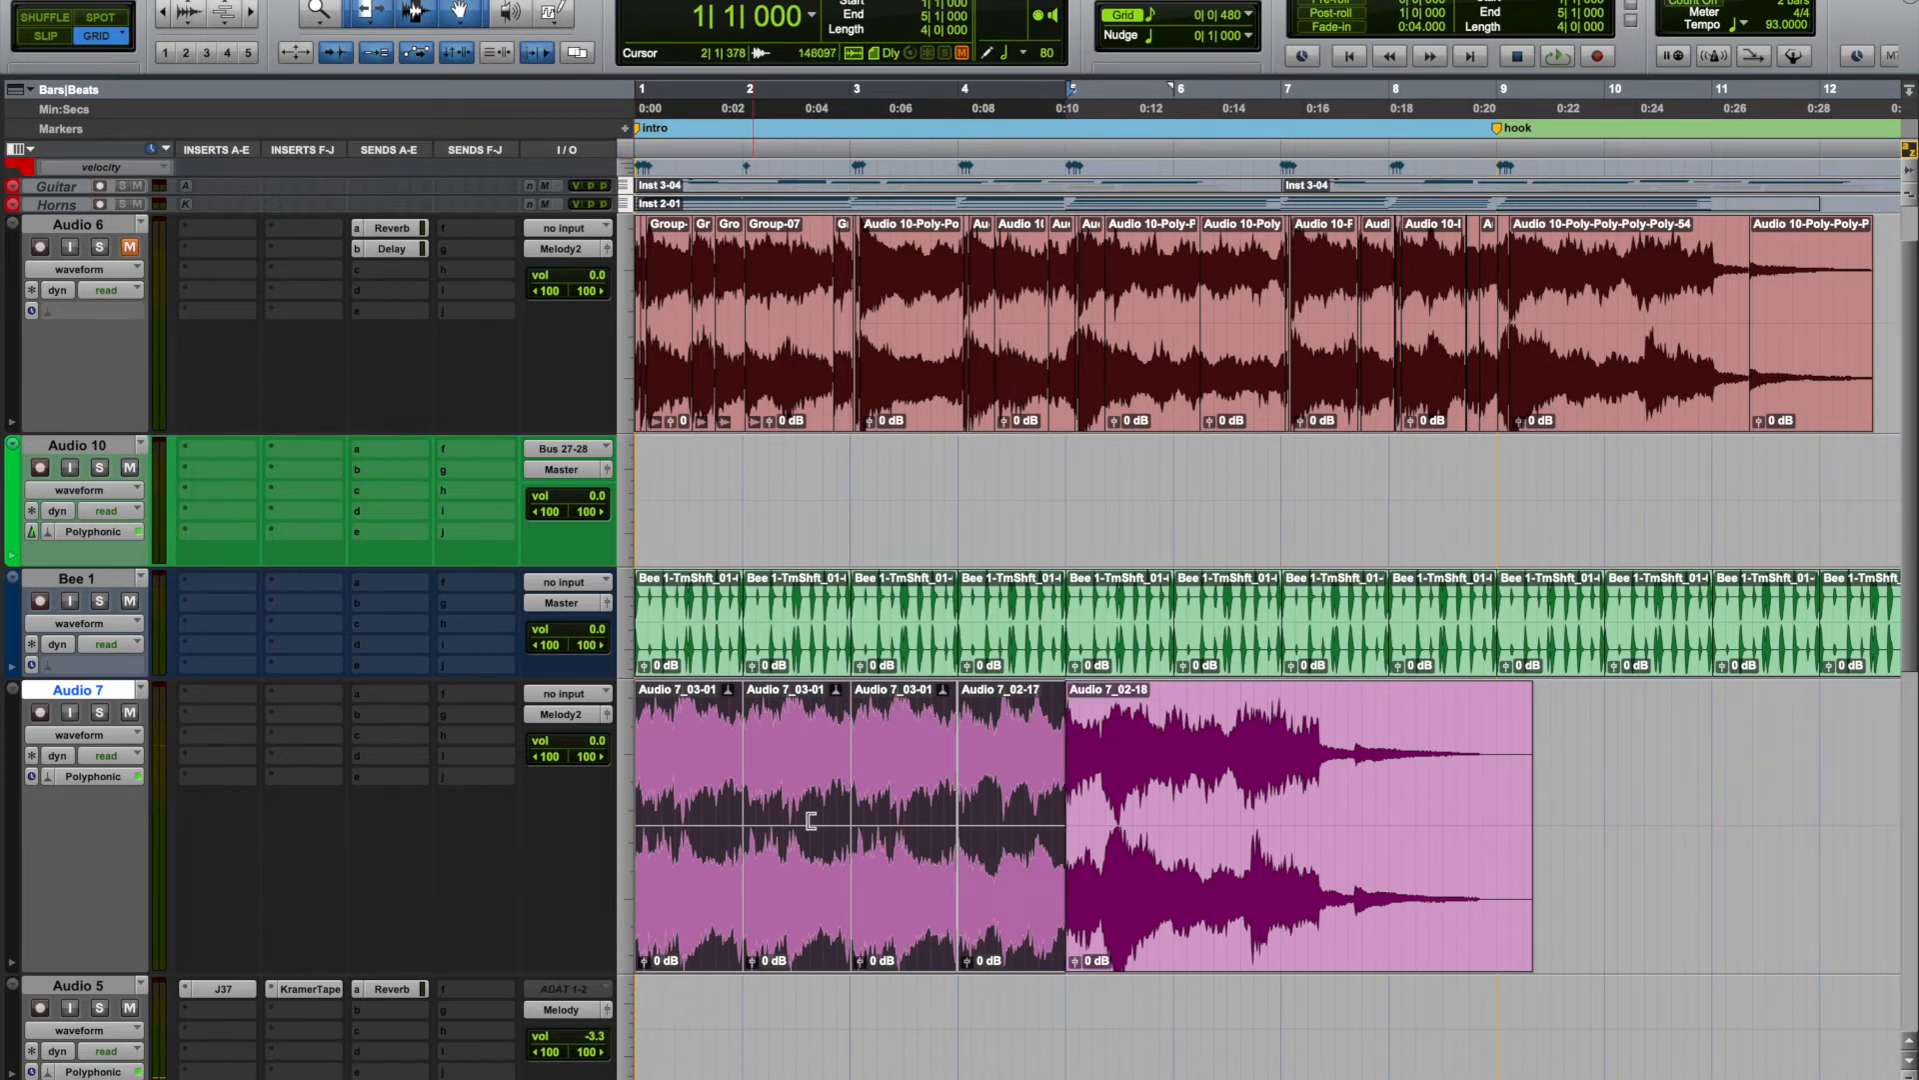
{"action": "key", "text": "space"}
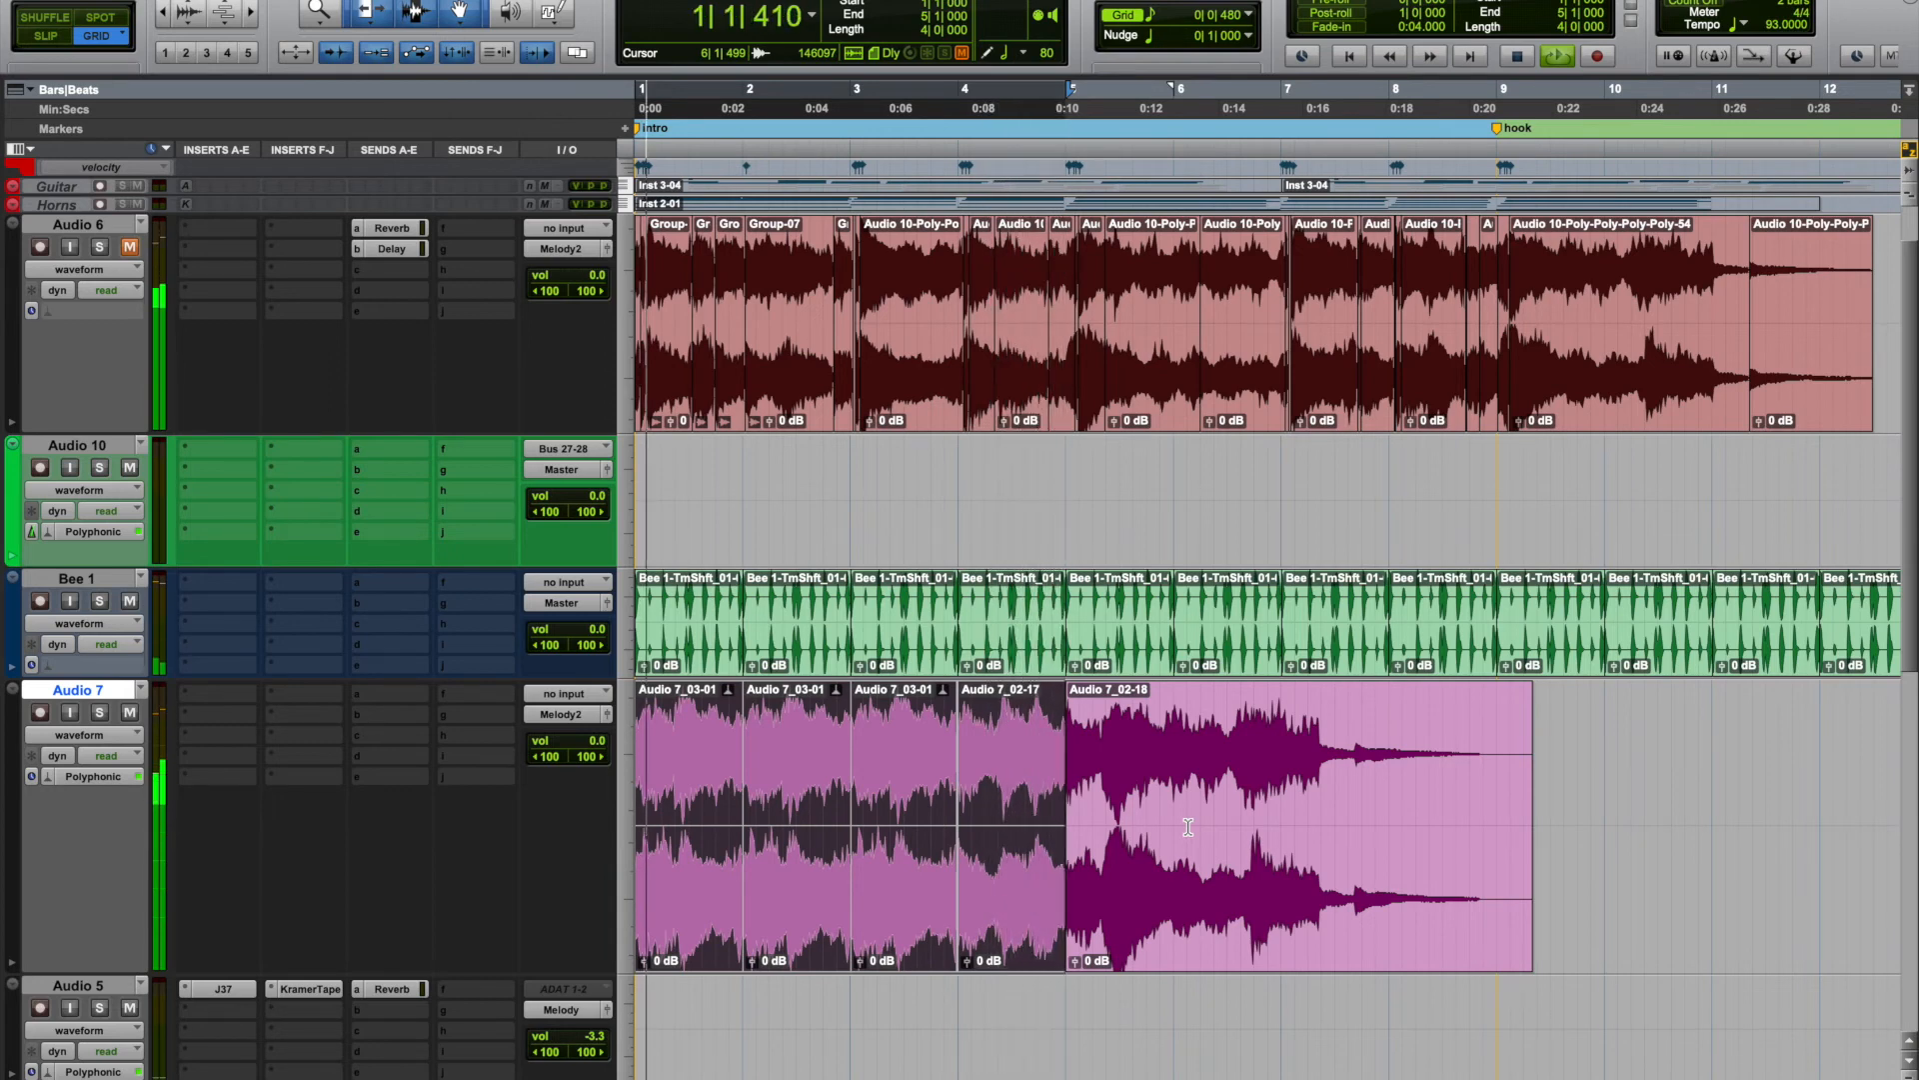
{"action": "key", "text": "space"}
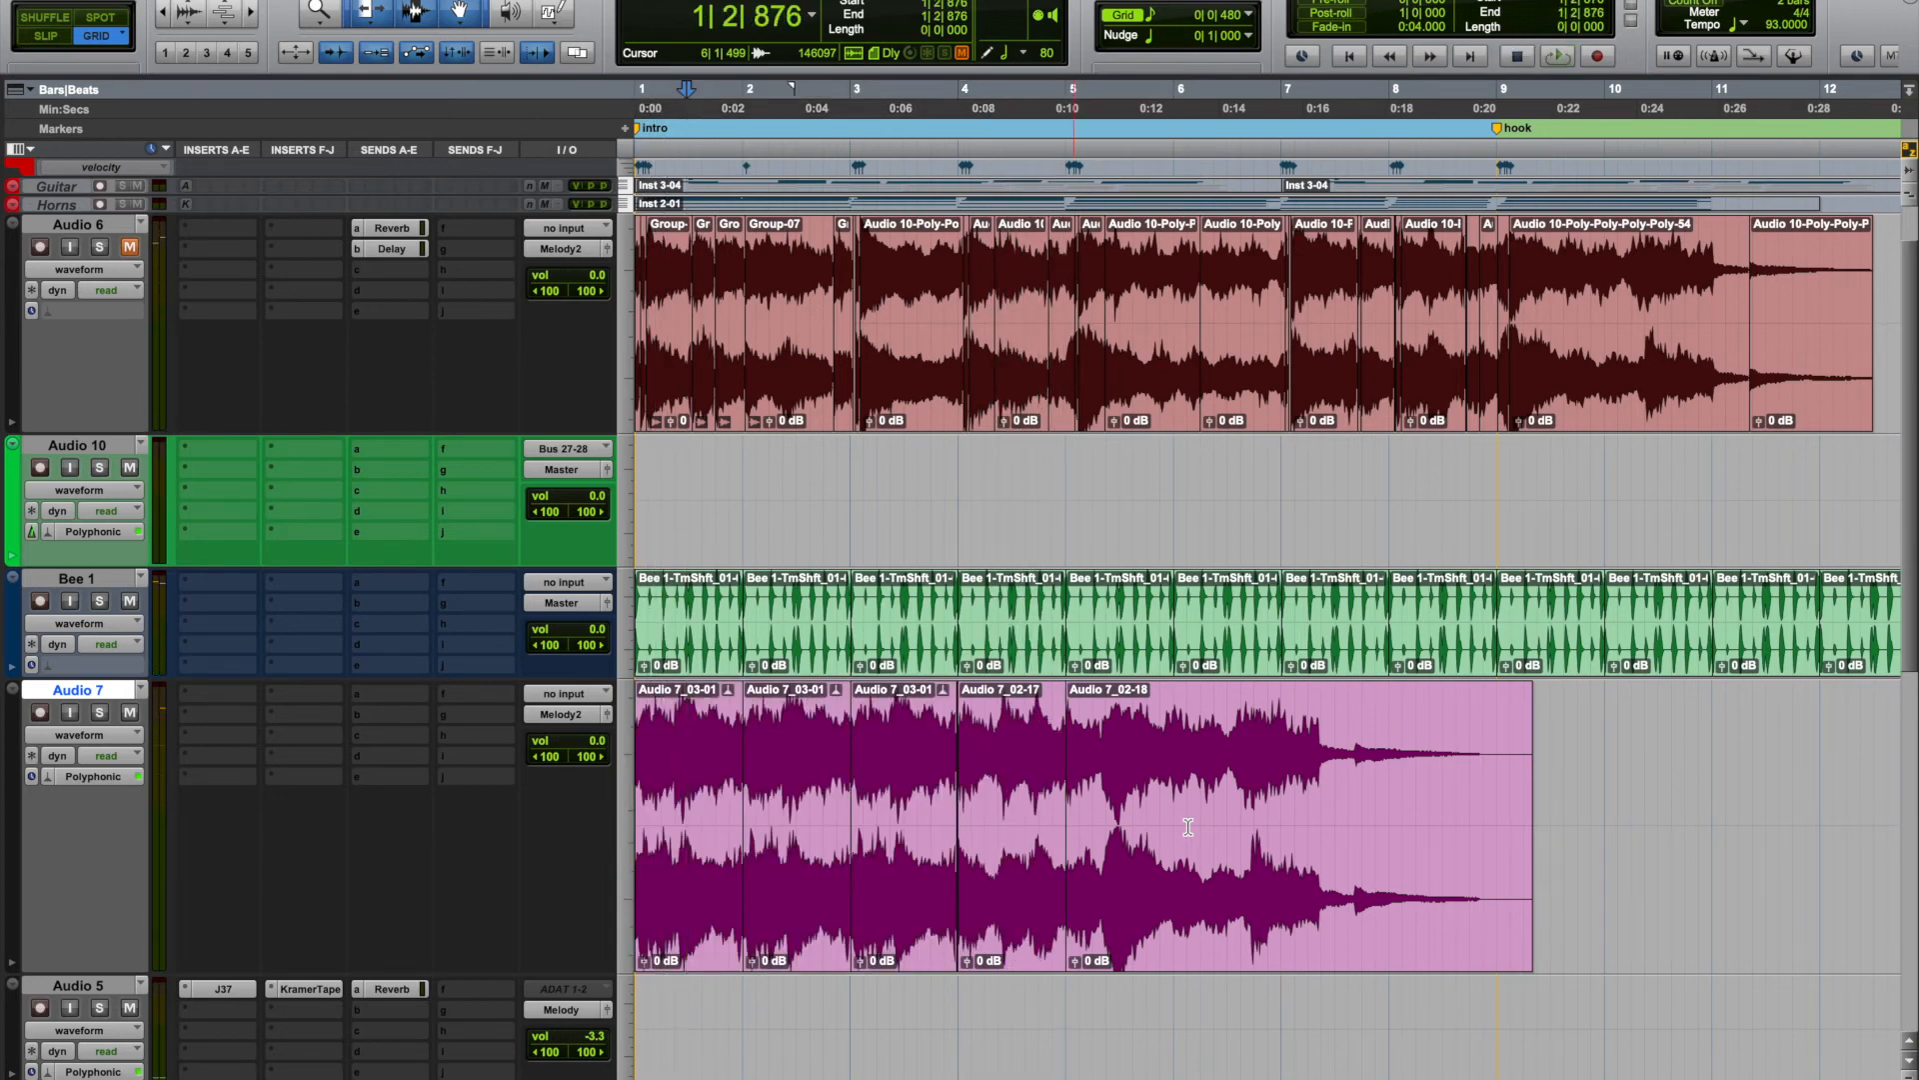
Play back the remaining Audio 7 clip from bar 5 and place the edit cursor near bar 7.
{"action": "left_click", "coordinate": [1199, 953]}
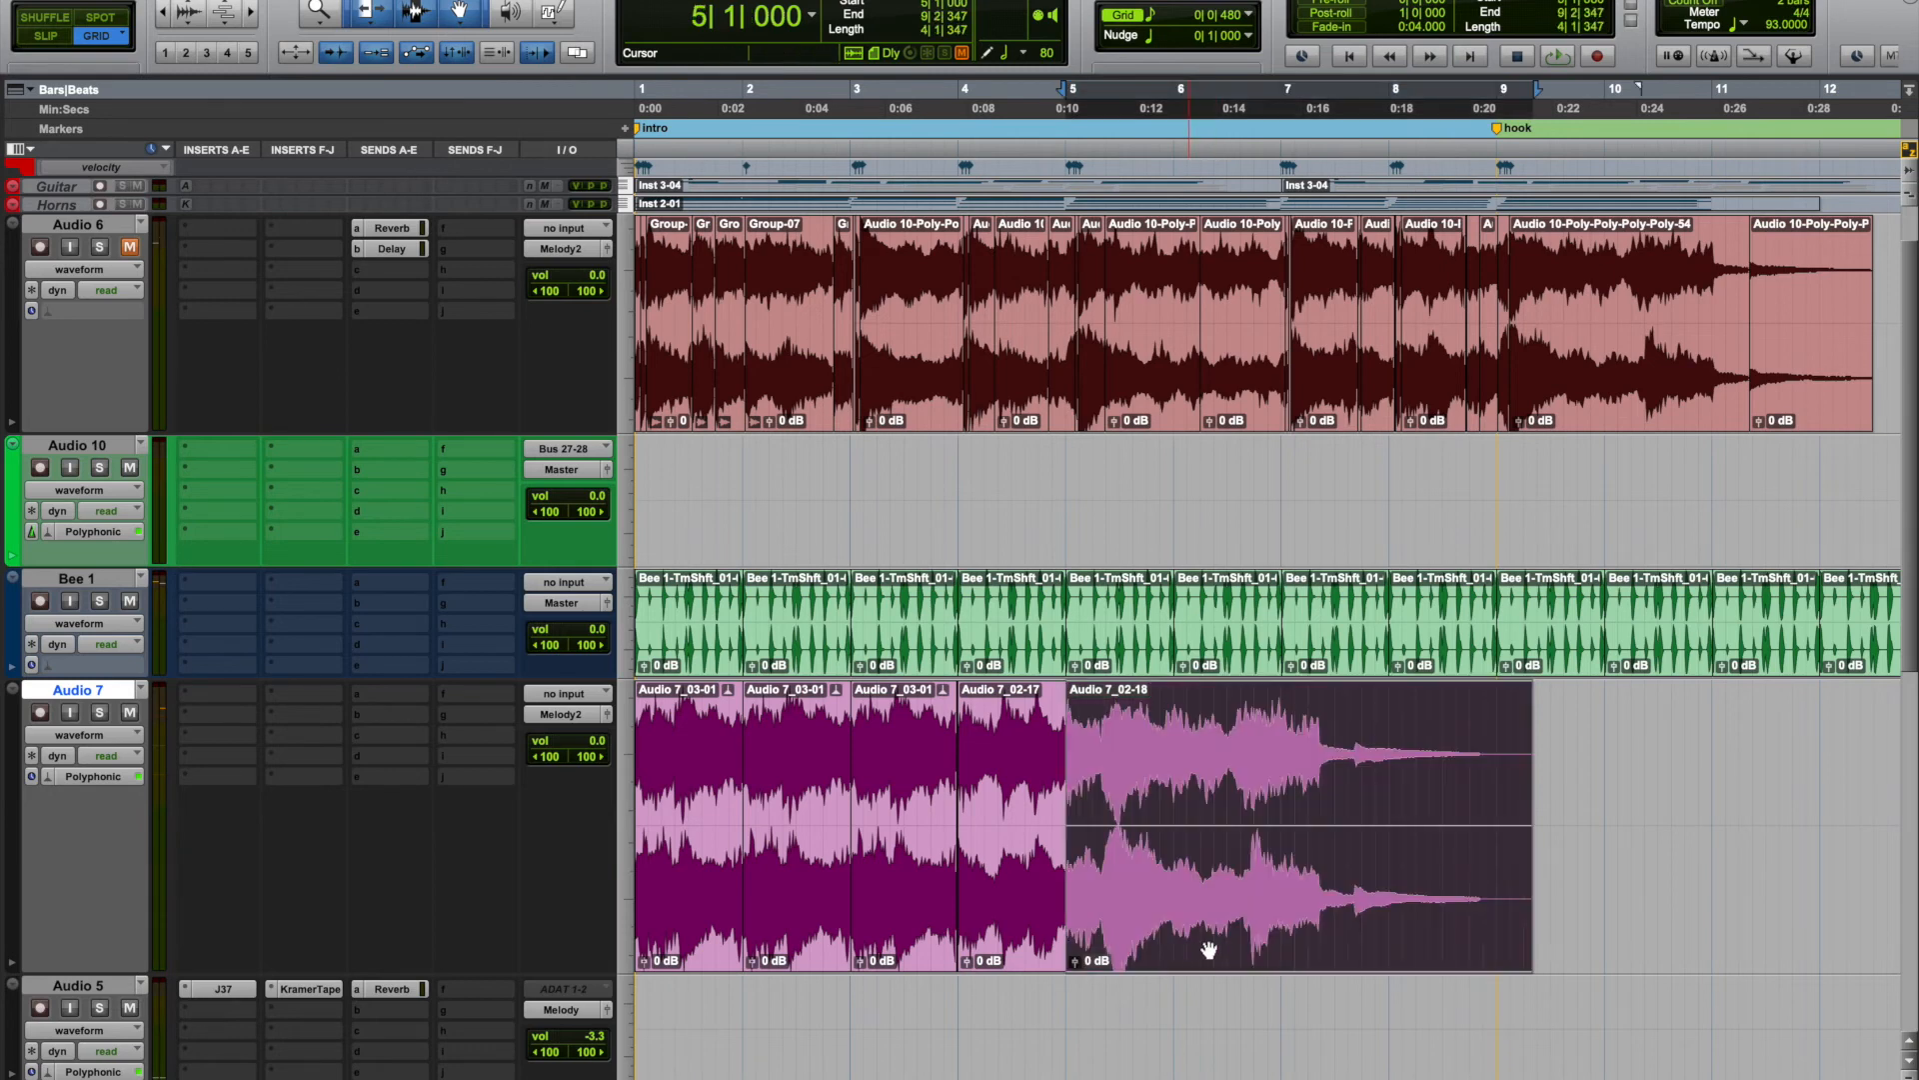
{"action": "key", "text": "space"}
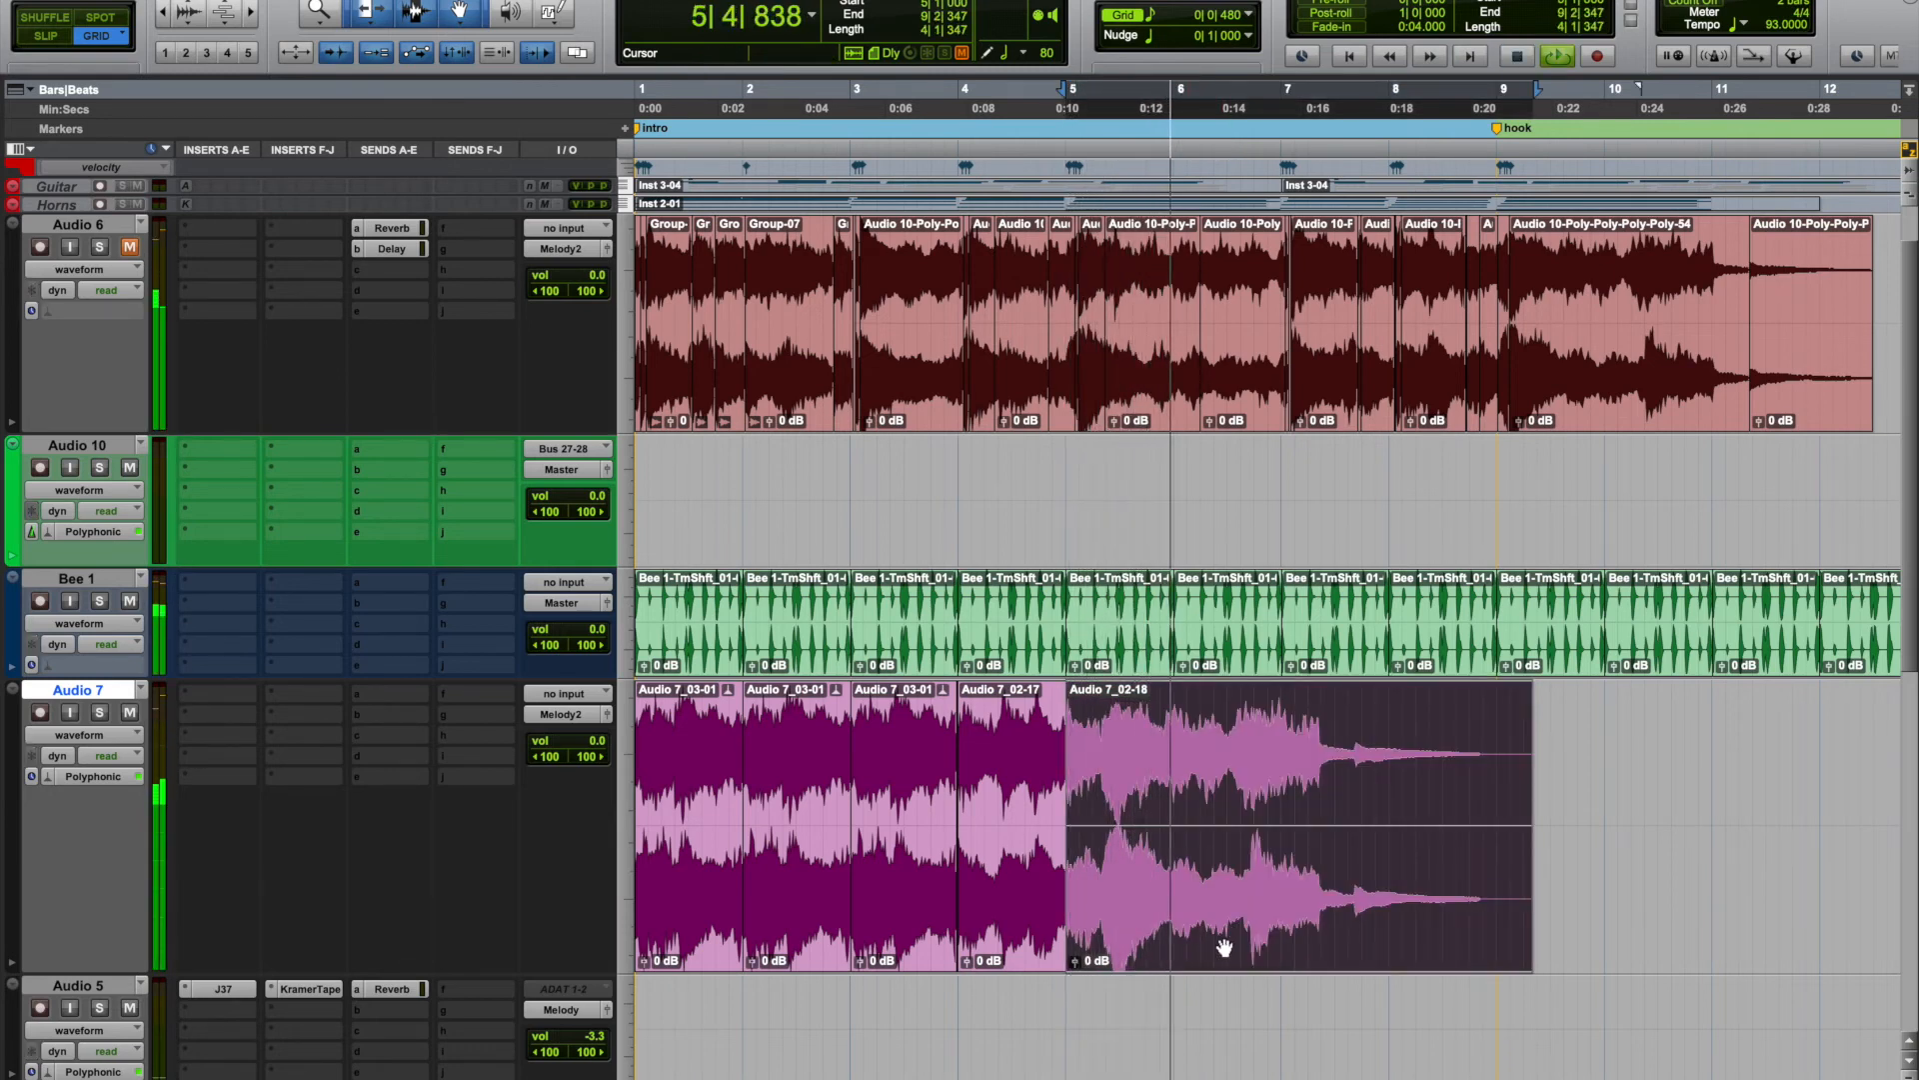
{"action": "key", "text": "space"}
{"action": "key", "text": "space"}
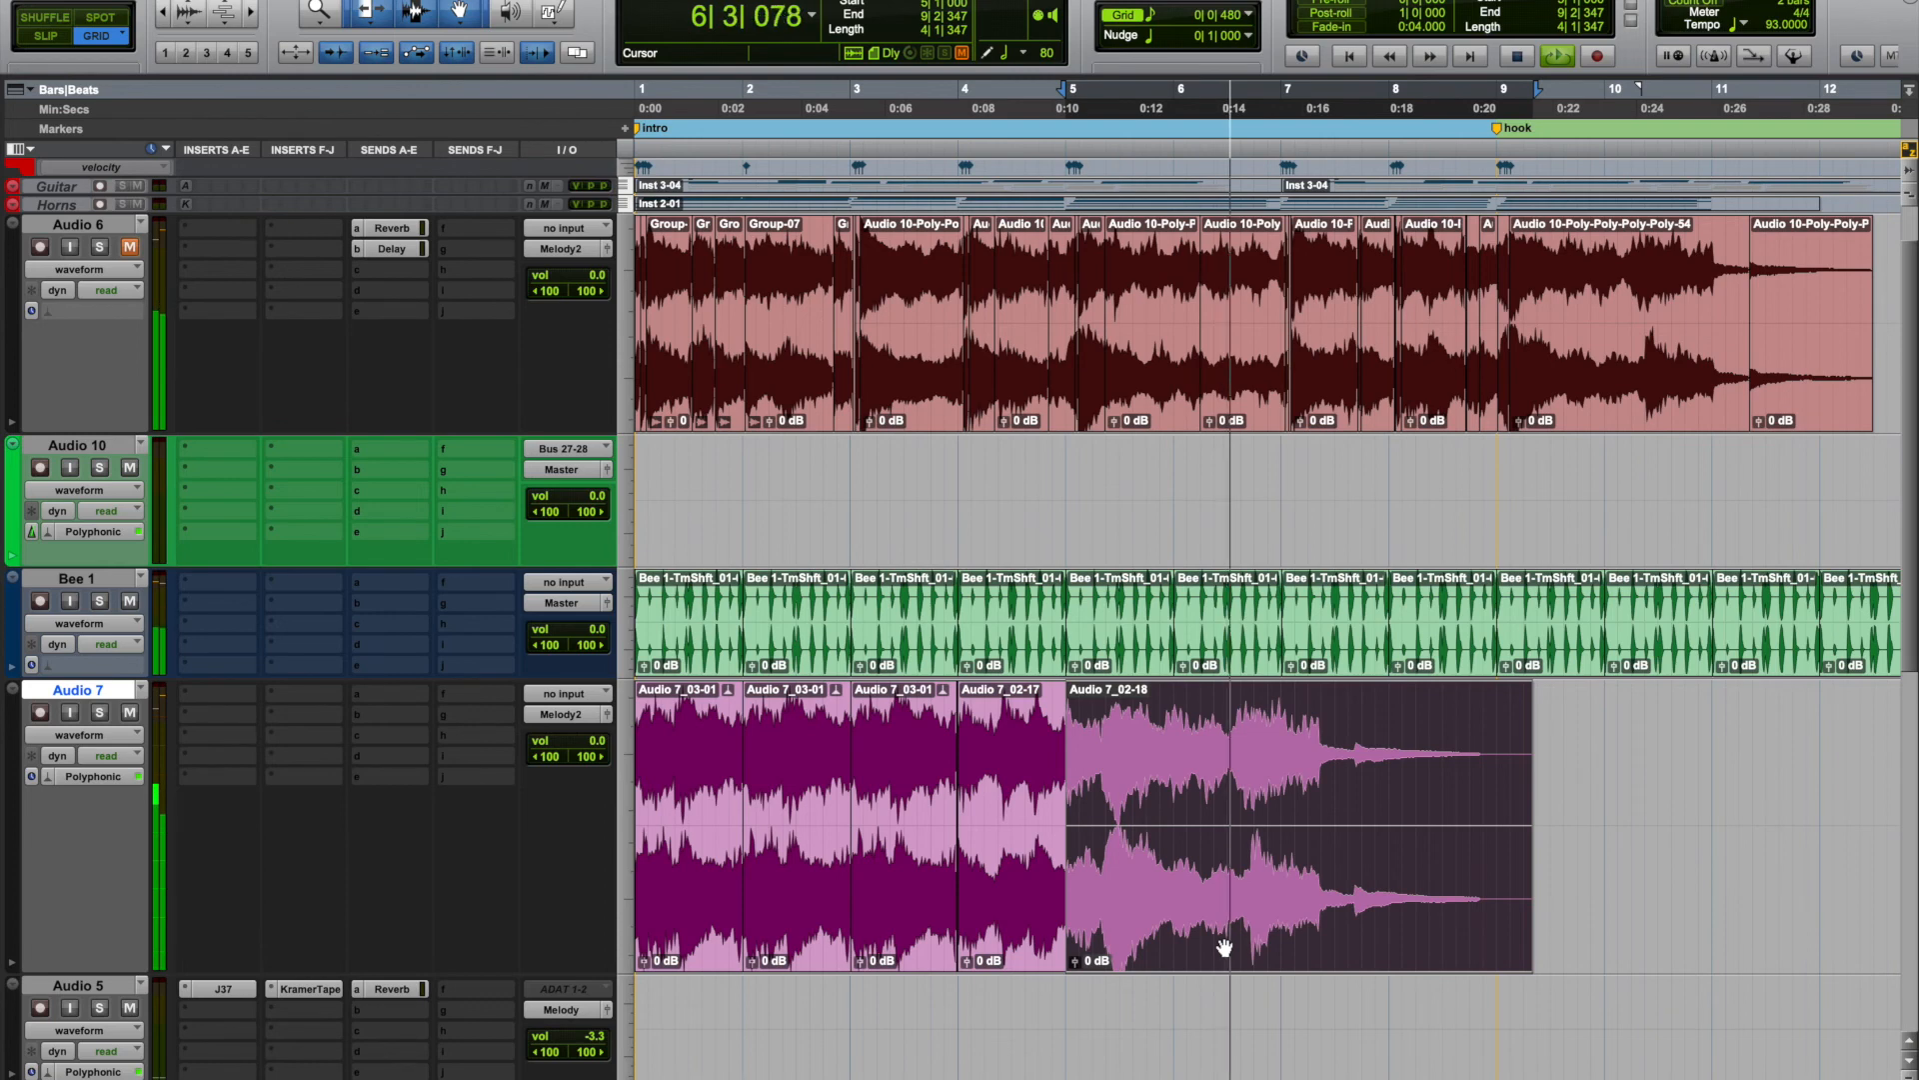
{"action": "key", "text": "space"}
{"action": "left_click", "coordinate": [1294, 819]}
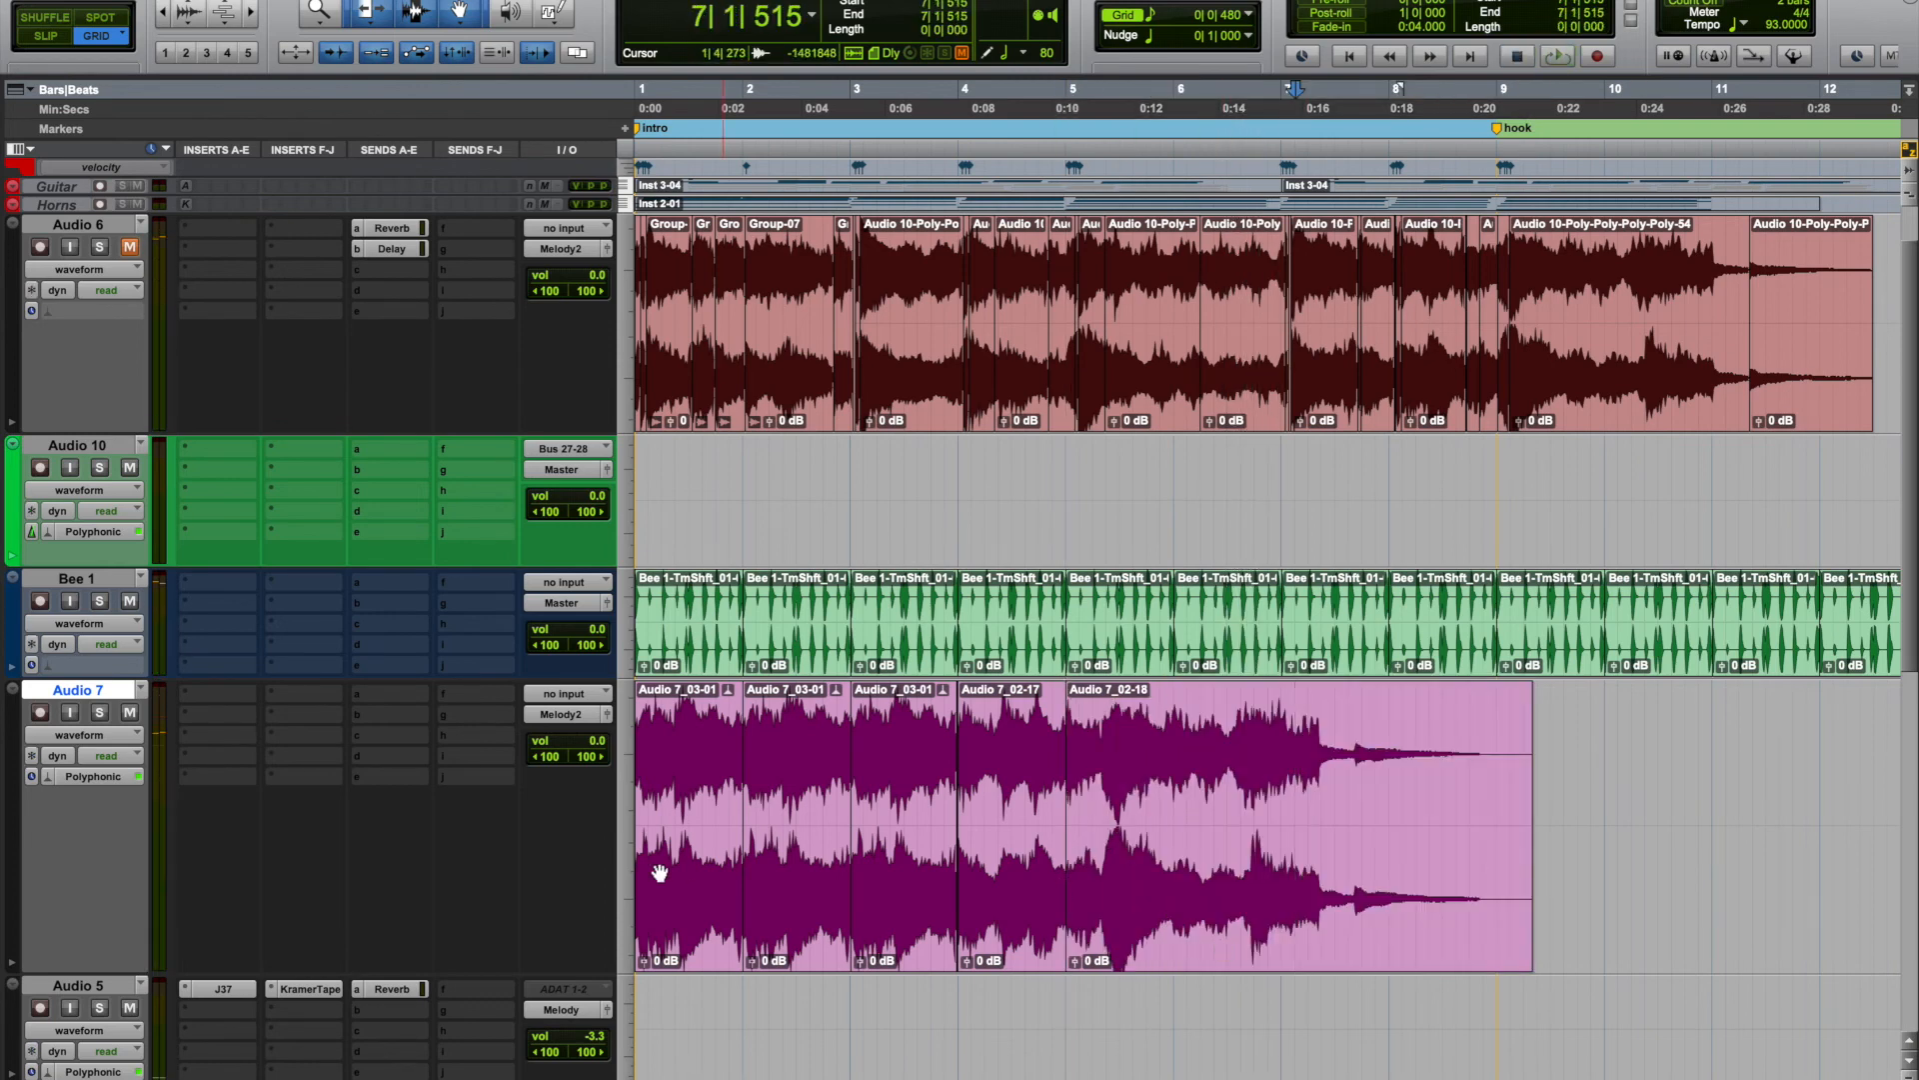
Reduce the Audio 7 track height and zoom the timeline out to show more bars.
{"action": "left_click_drag", "start_coordinate": [412, 977], "coordinate": [430, 765]}
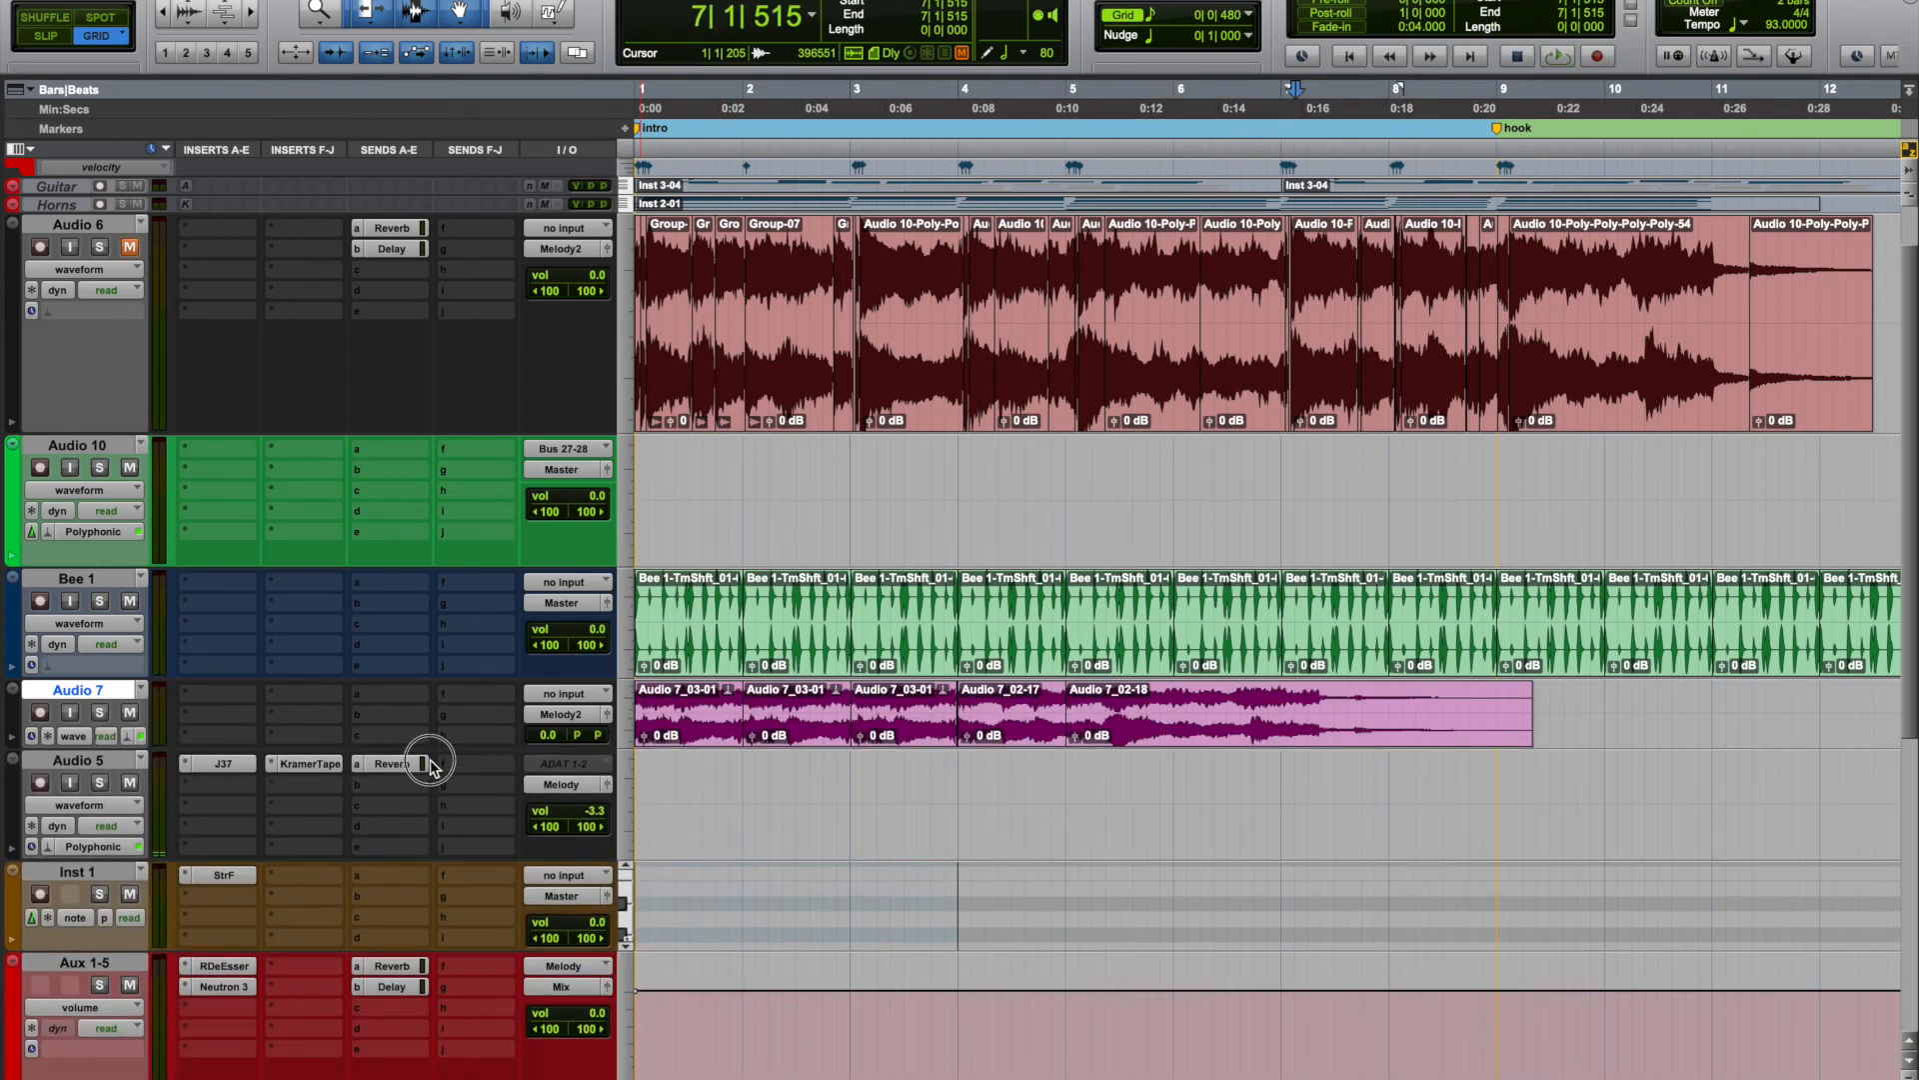
{"action": "scroll", "coordinate": [1235, 524], "scroll_direction": "up", "scroll_amount": 3}
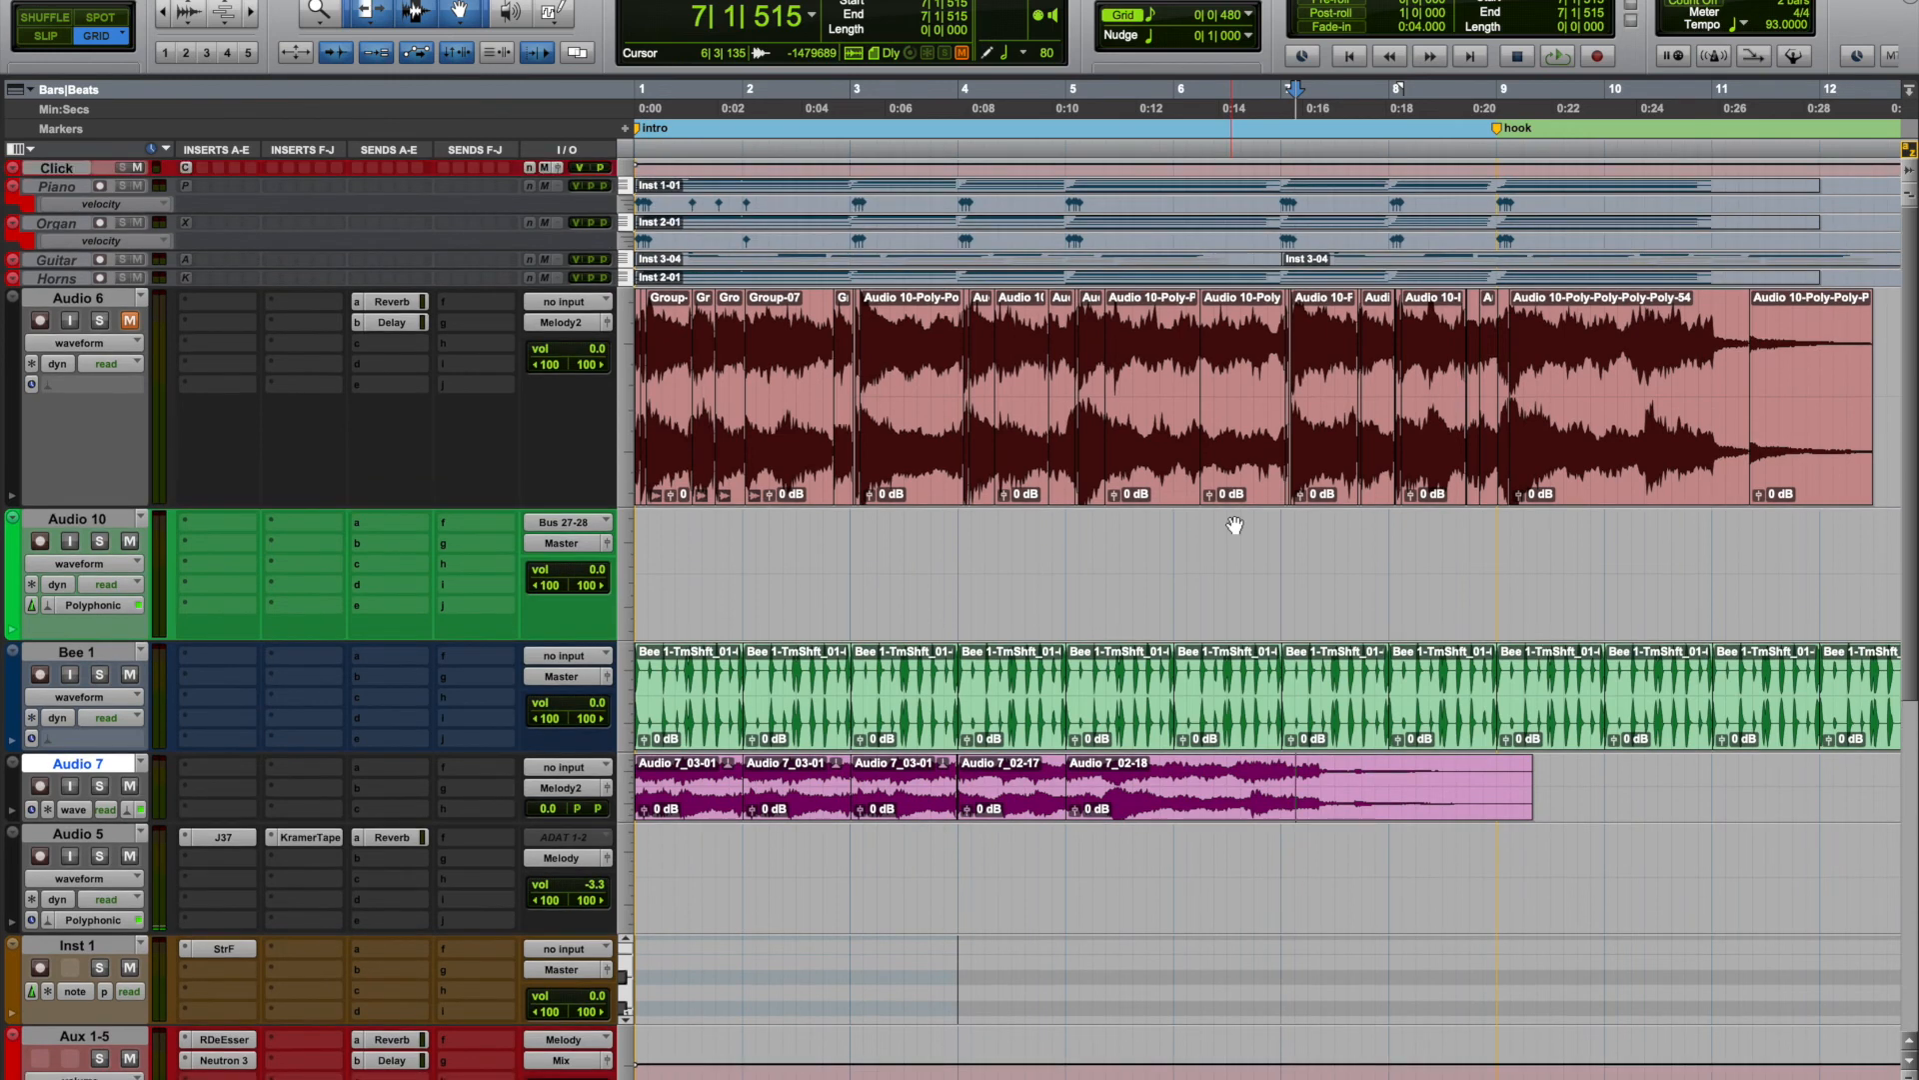
{"action": "key", "text": "r"}
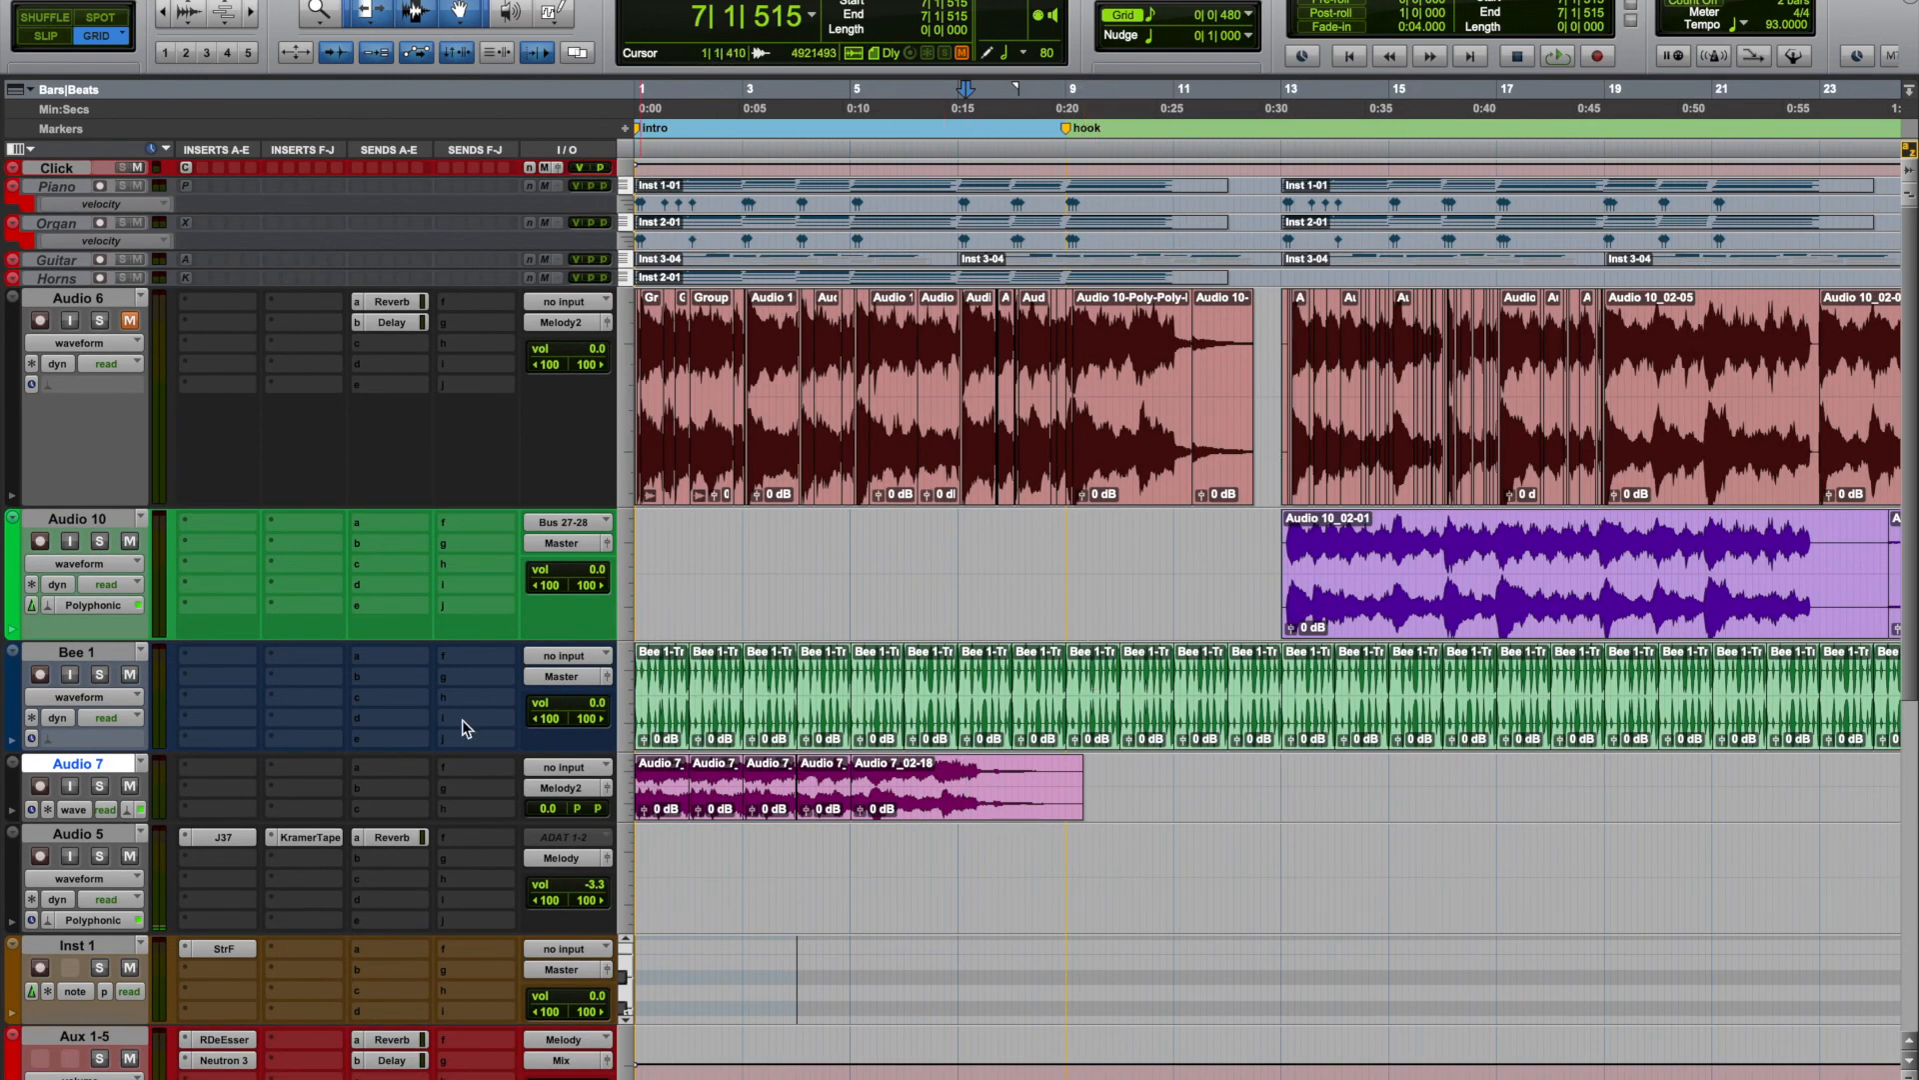
Look at the J37 tape insert on Audio 5, close it and look through the session's remaining tracks.
{"action": "scroll", "coordinate": [318, 877], "scroll_direction": "down", "scroll_amount": 3}
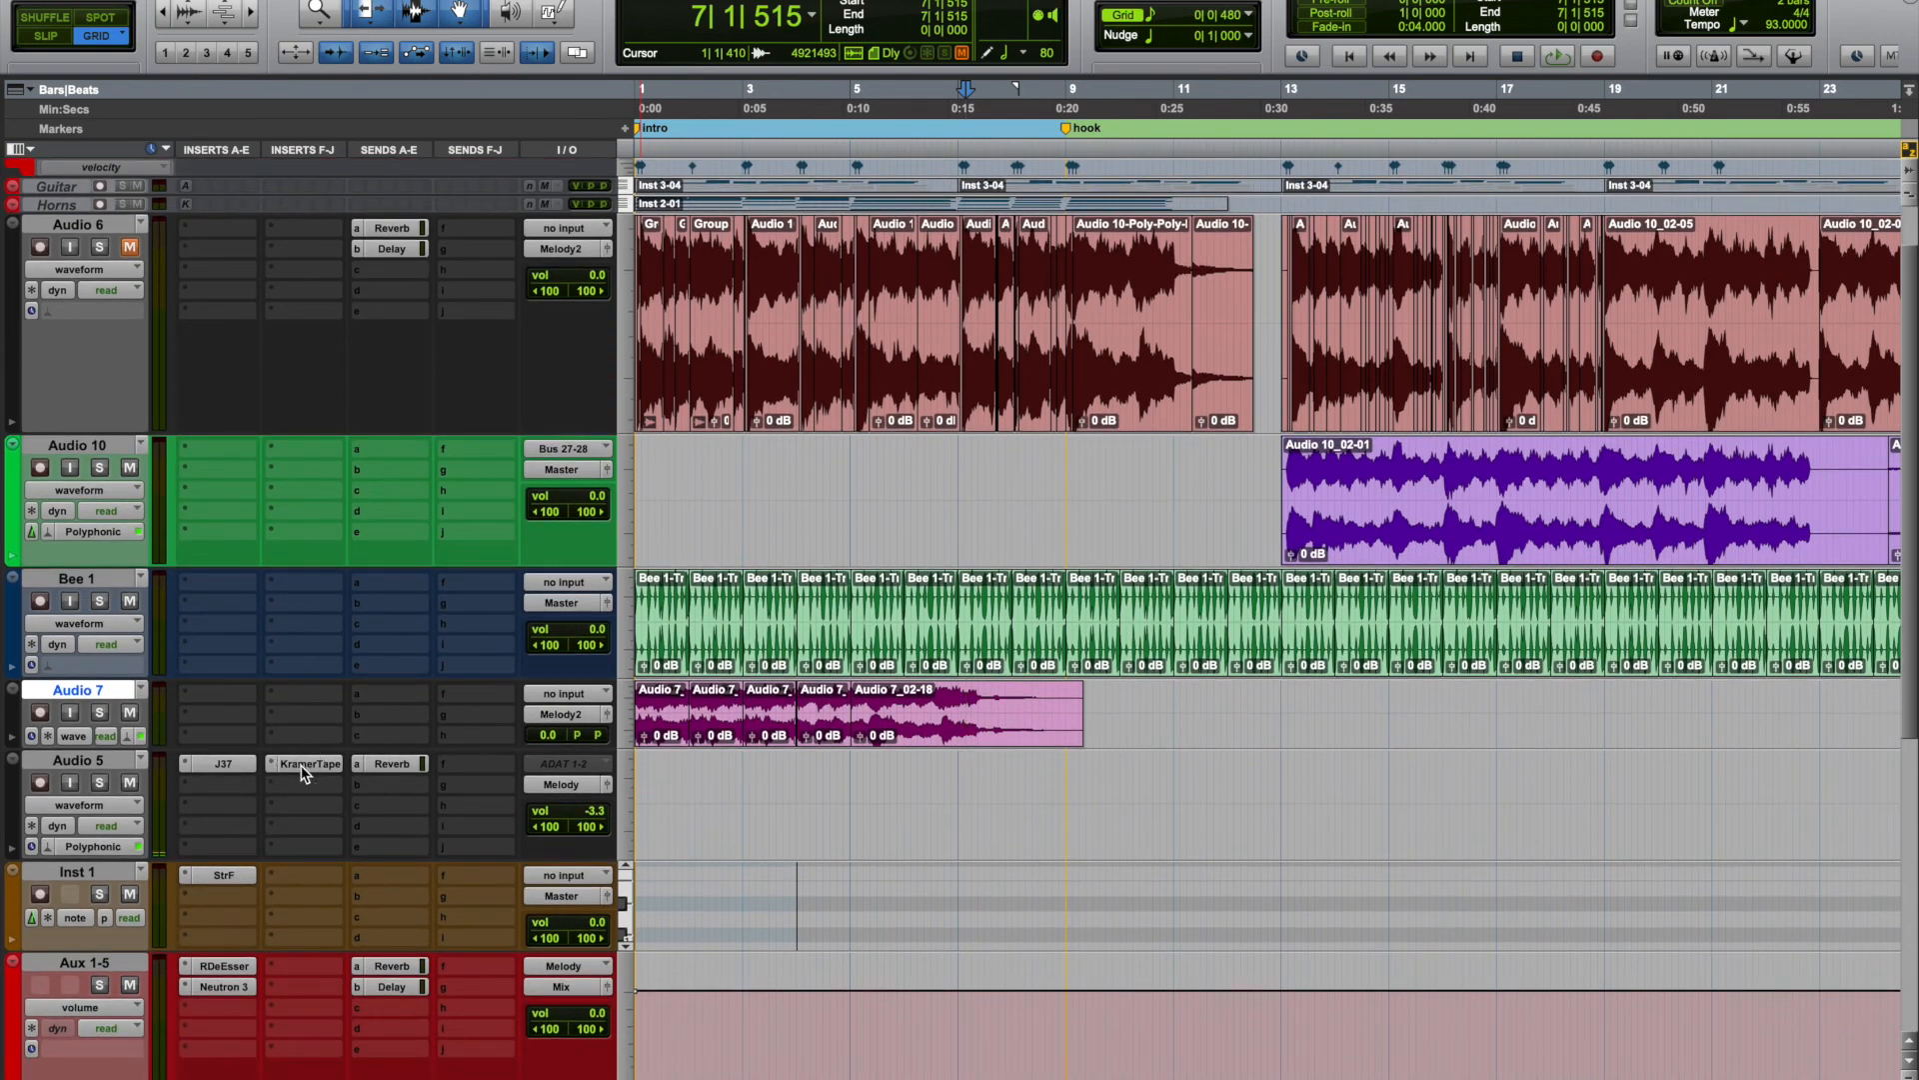
{"action": "left_click", "coordinate": [304, 766]}
{"action": "left_click", "coordinate": [224, 766]}
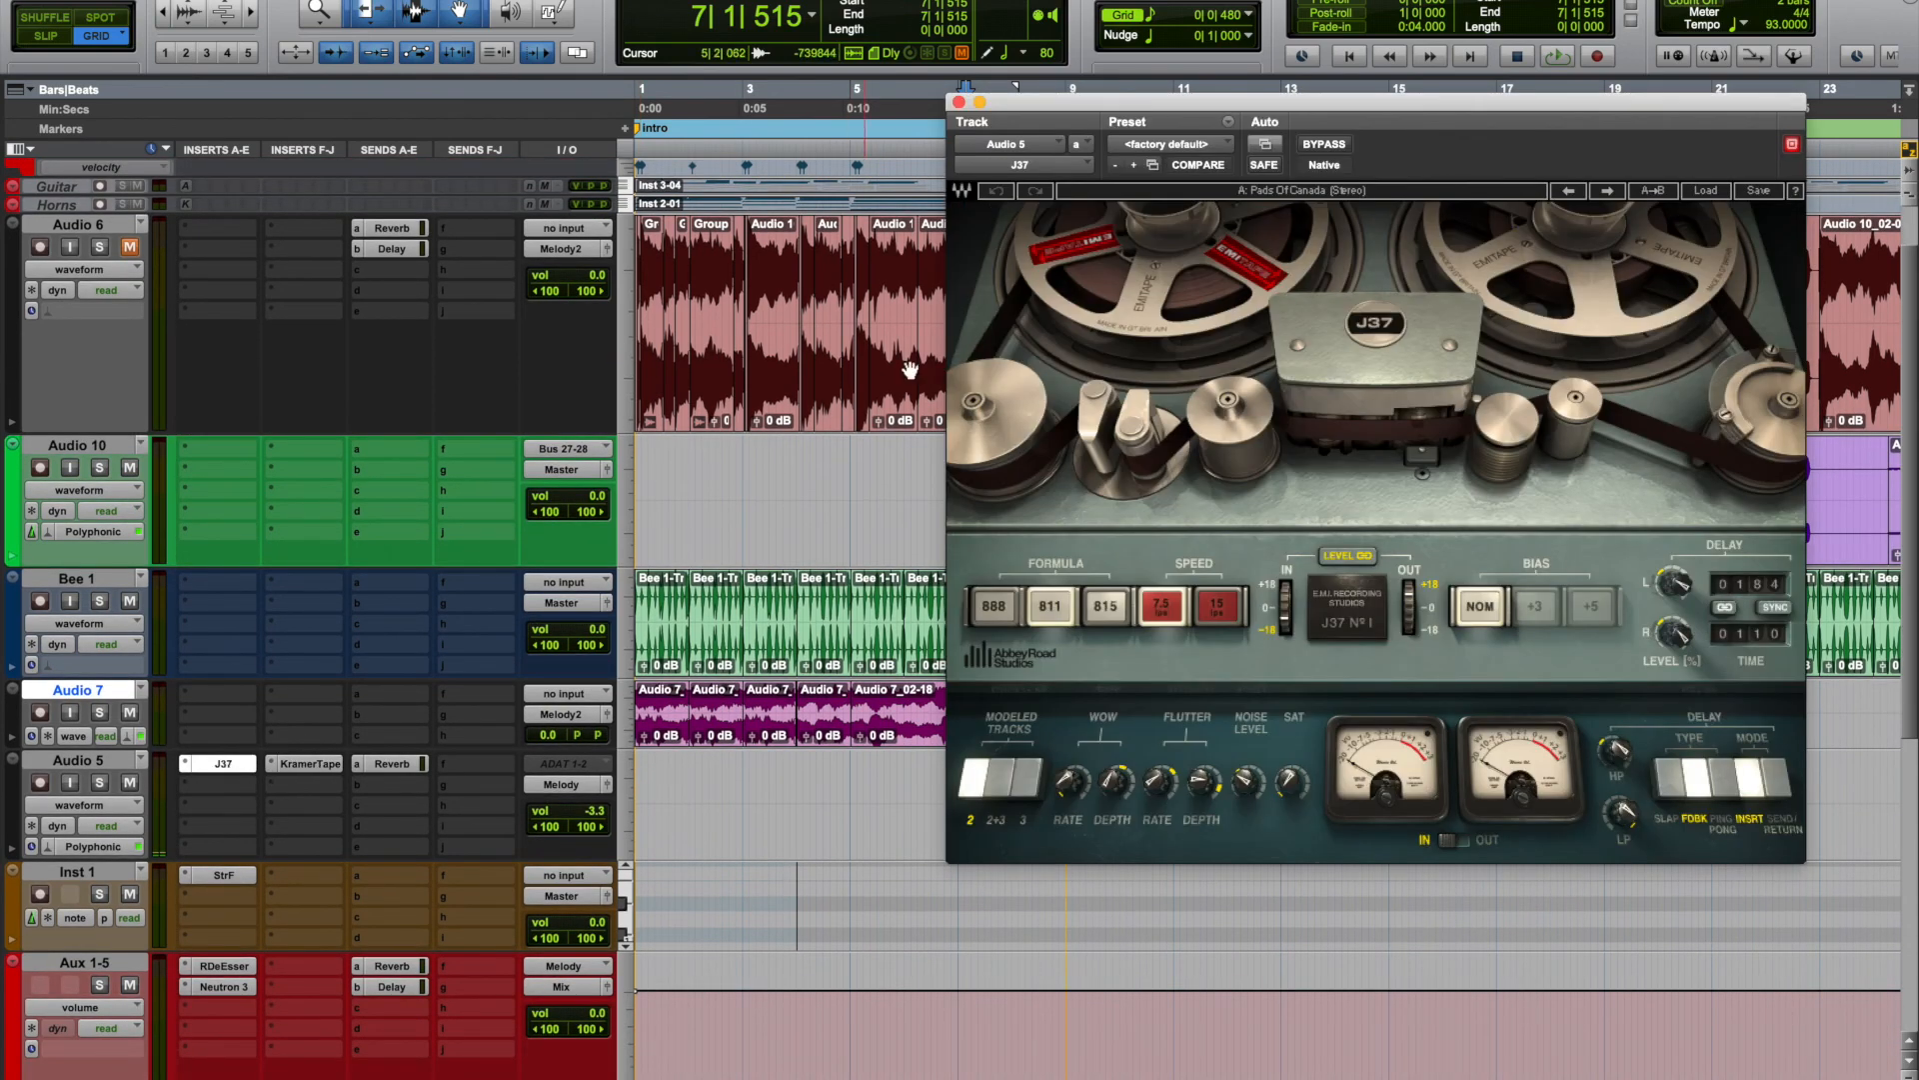
{"action": "left_click", "coordinate": [980, 101]}
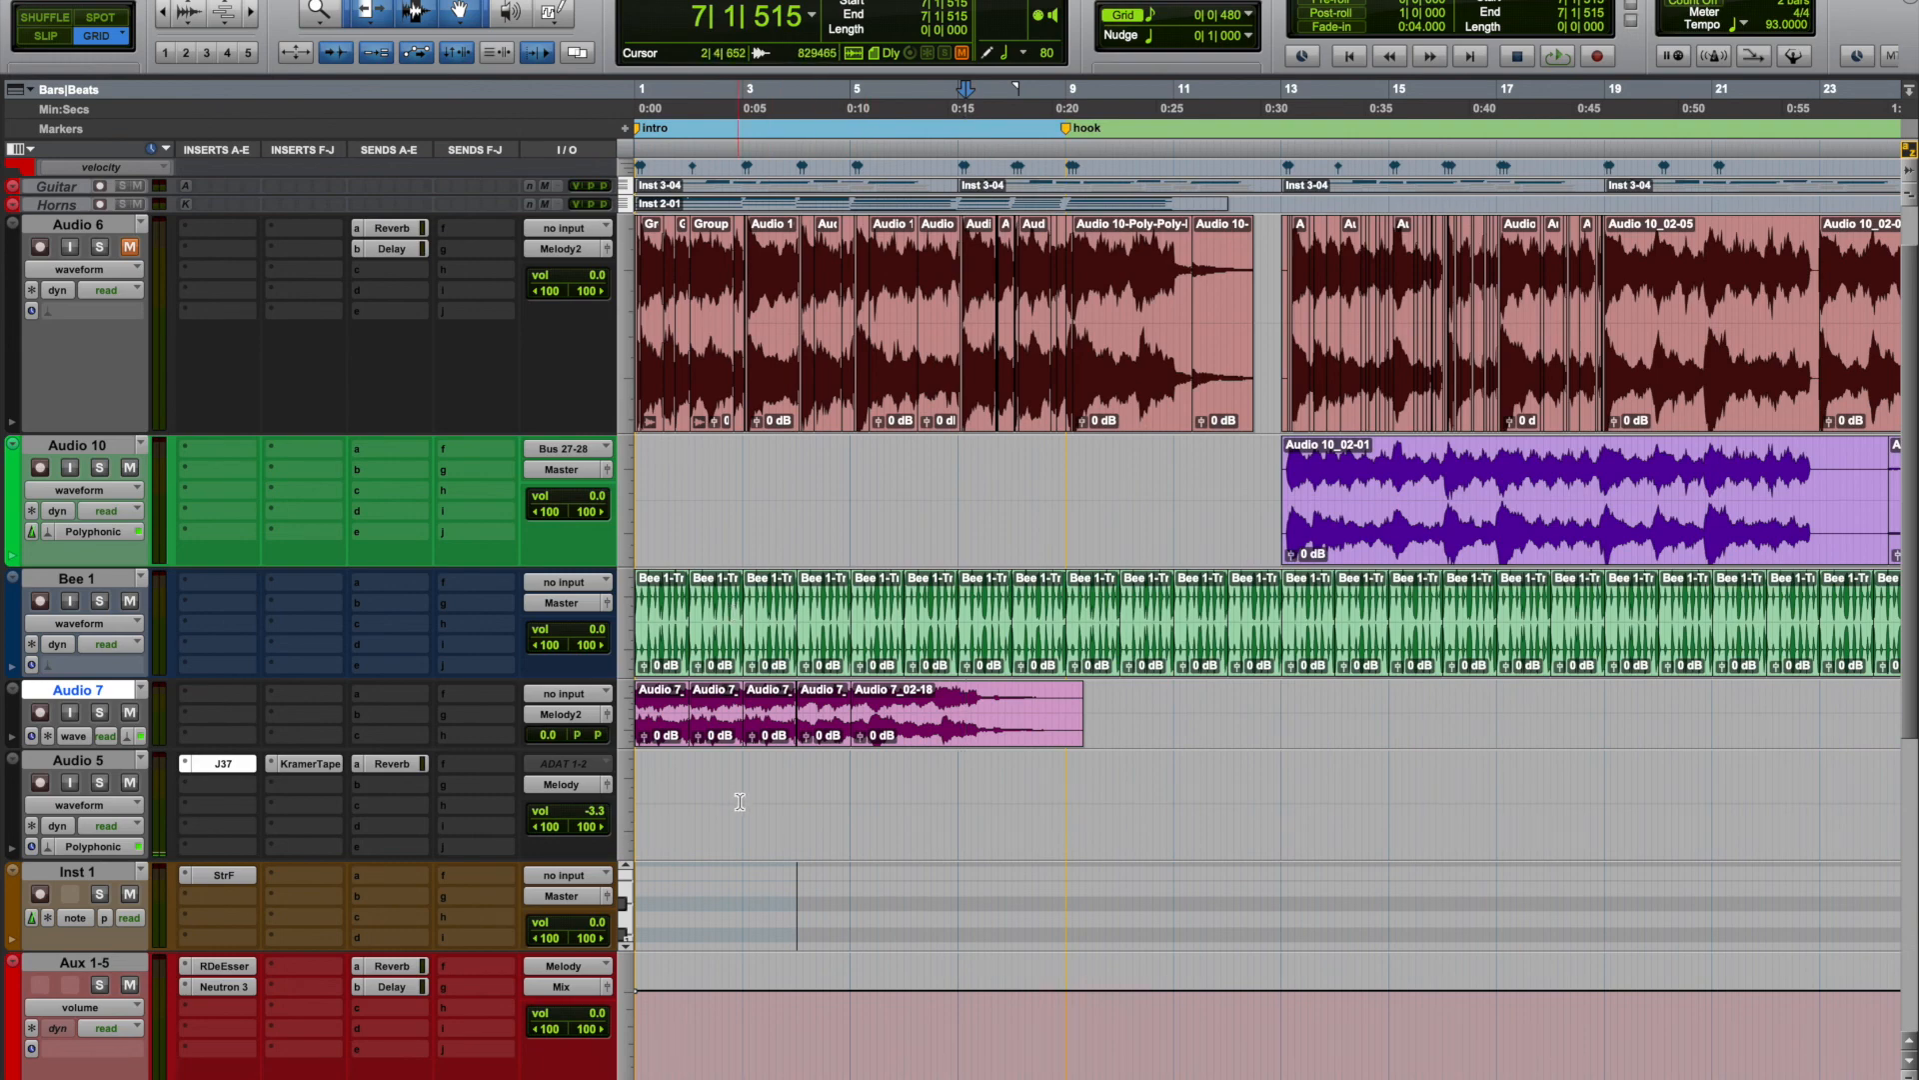
{"action": "scroll", "coordinate": [750, 769], "scroll_direction": "down", "scroll_amount": 15}
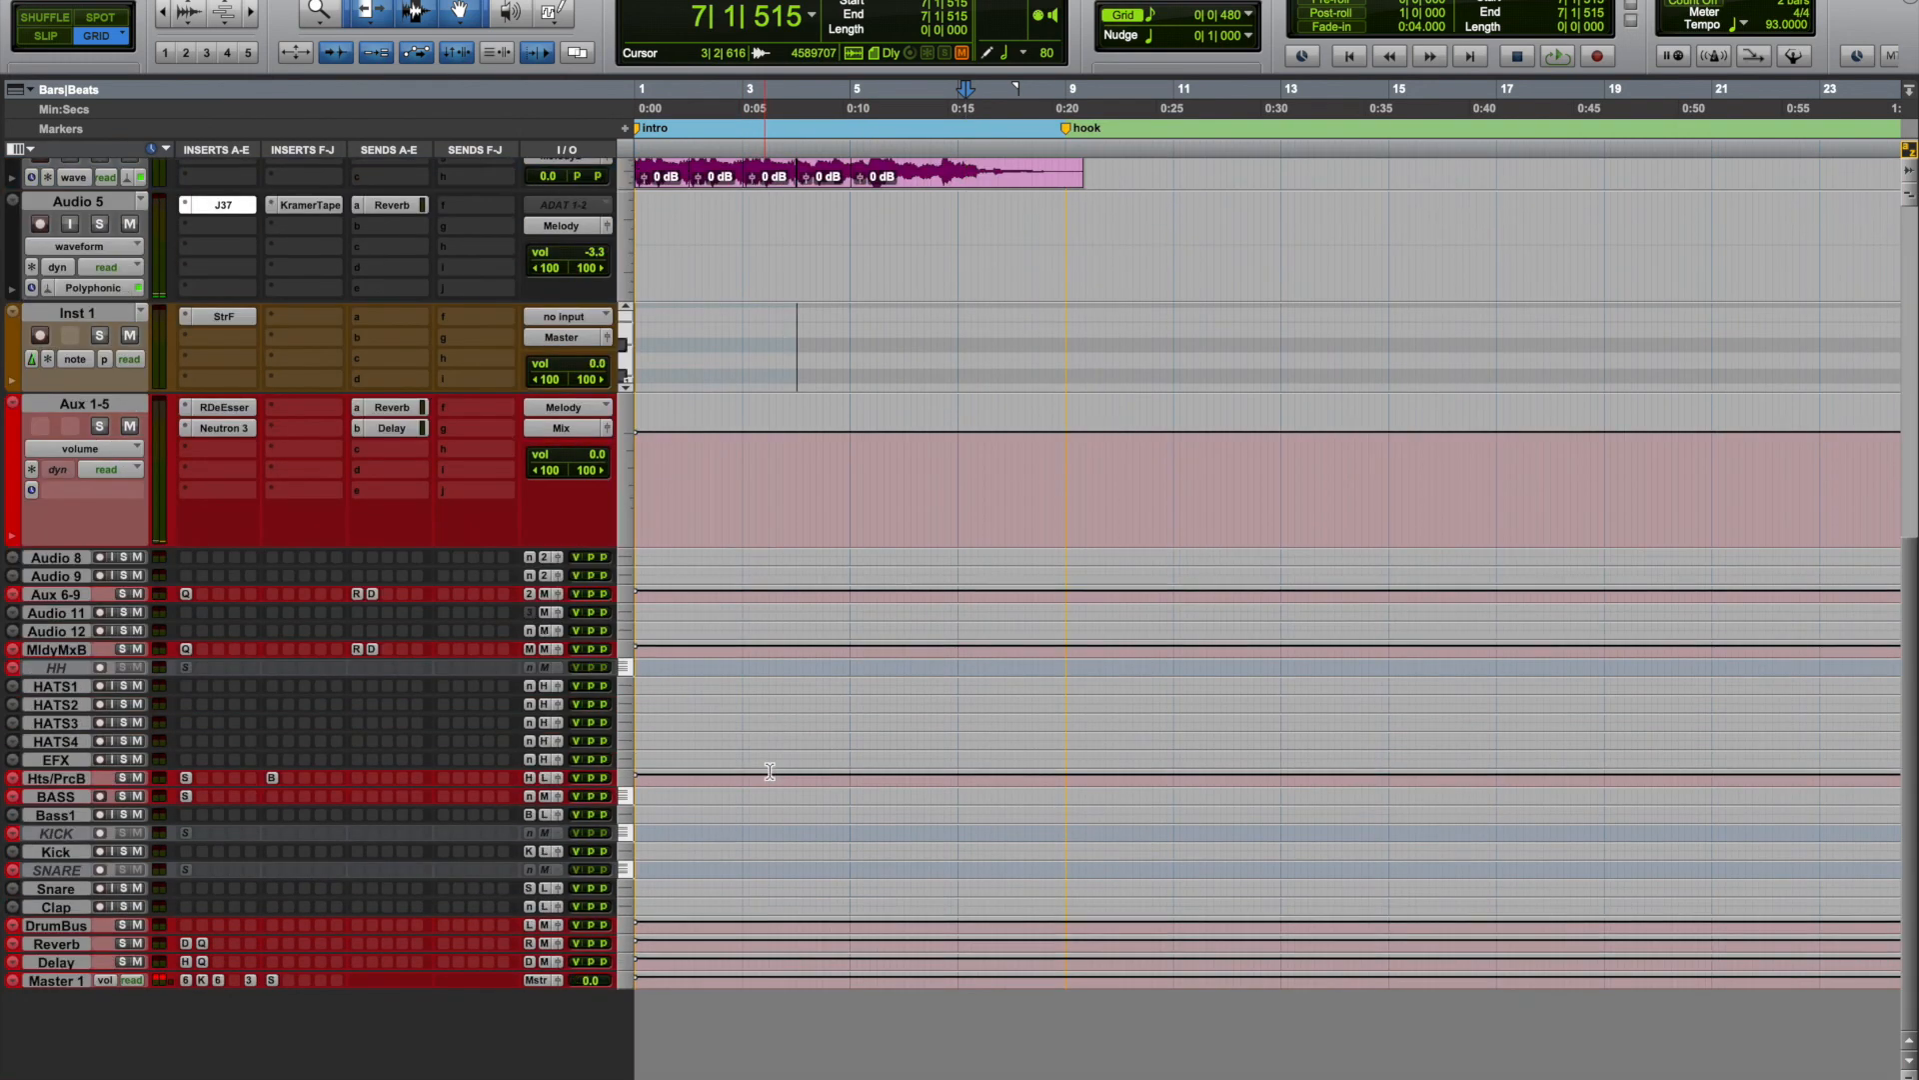
{"action": "scroll", "coordinate": [769, 771], "scroll_direction": "up", "scroll_amount": 20}
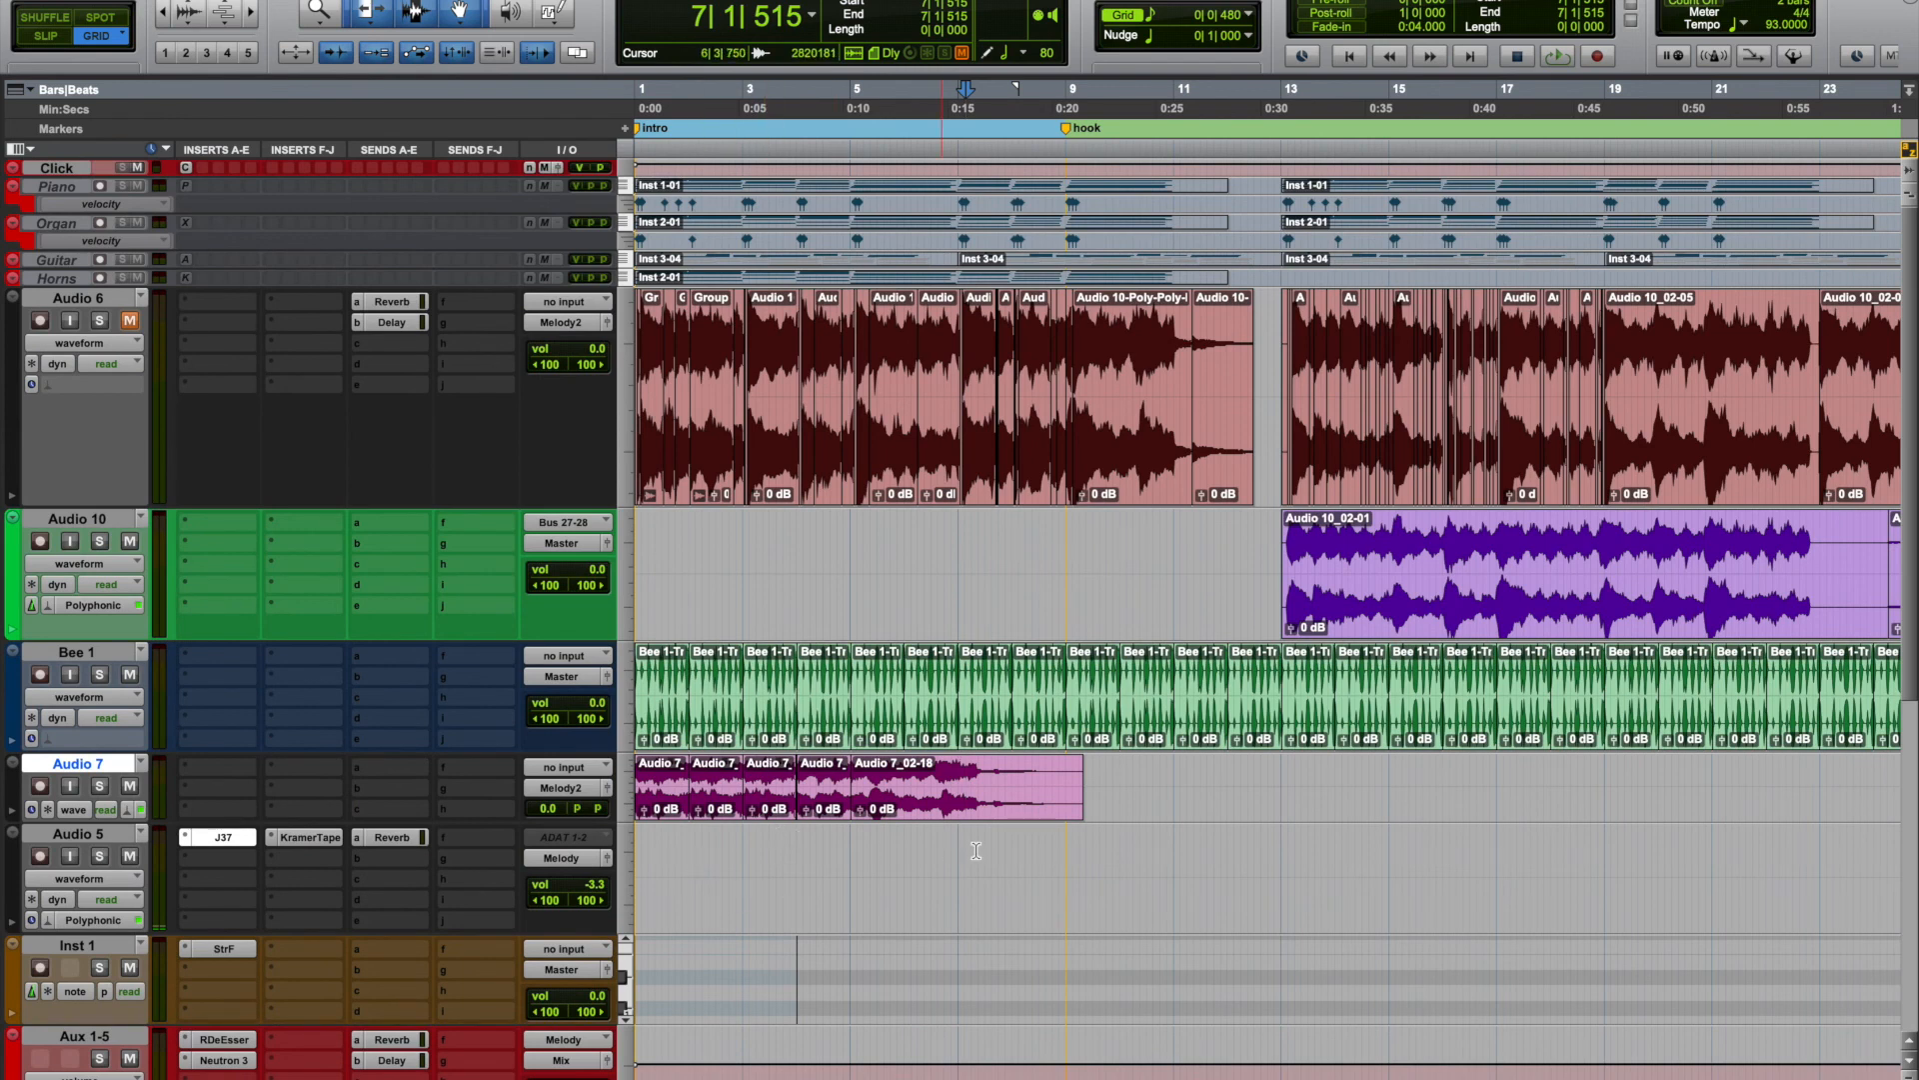